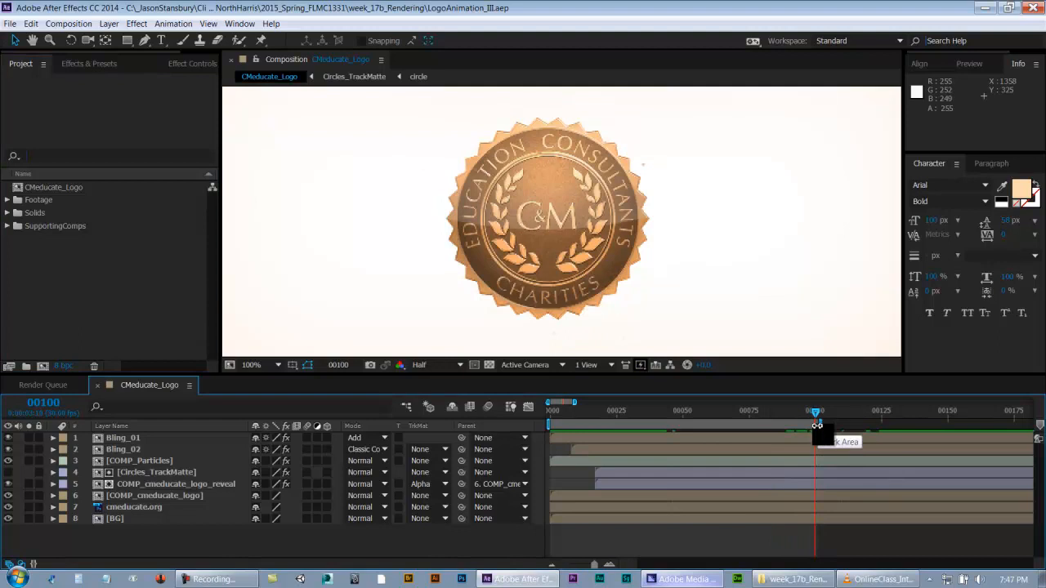
# Move to frame 150 in the CMeducate_Logo timeline and set the work area to end there.
pyautogui.click(752, 413)
pyautogui.moveTo(751, 412); pyautogui.dragTo(949, 433)
pyautogui.moveTo(808, 424); pyautogui.dragTo(938, 446)
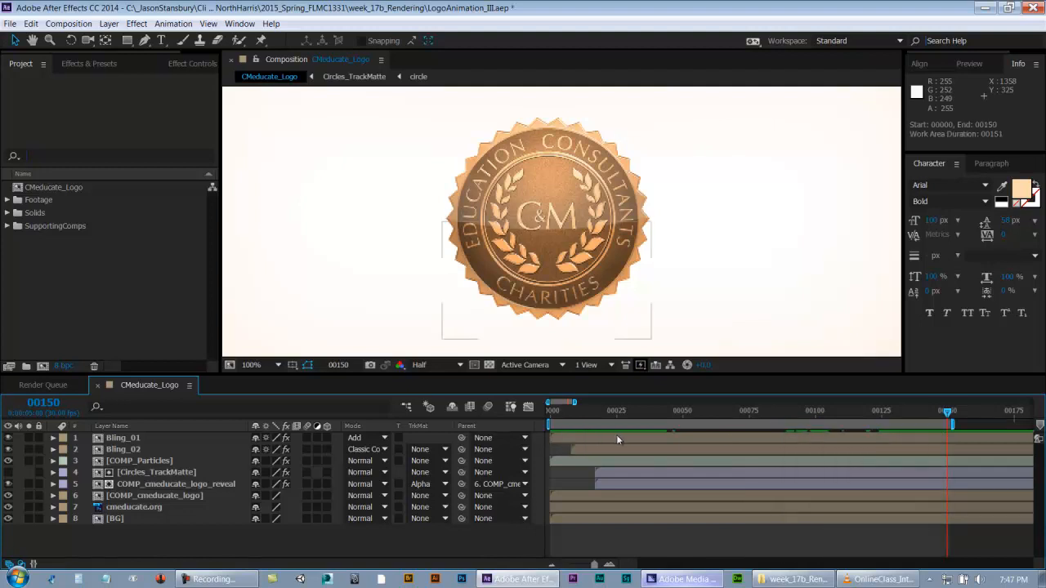
# Examine the full length of the composition in the timeline compared with the work area.
pyautogui.press('-')
pyautogui.press('-')
pyautogui.press('-')
pyautogui.press('-')
pyautogui.press('-')
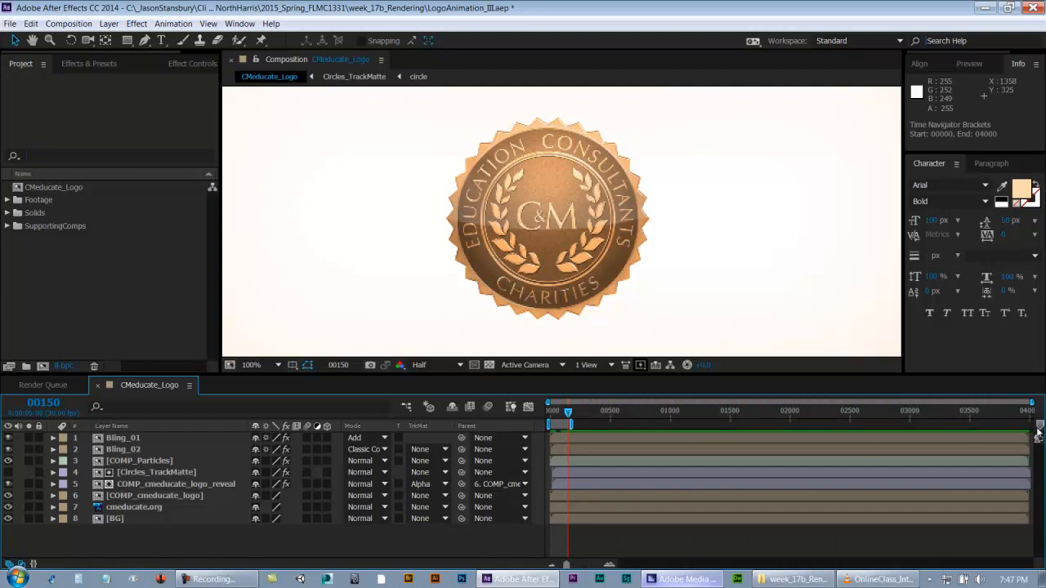
pyautogui.click(1031, 411)
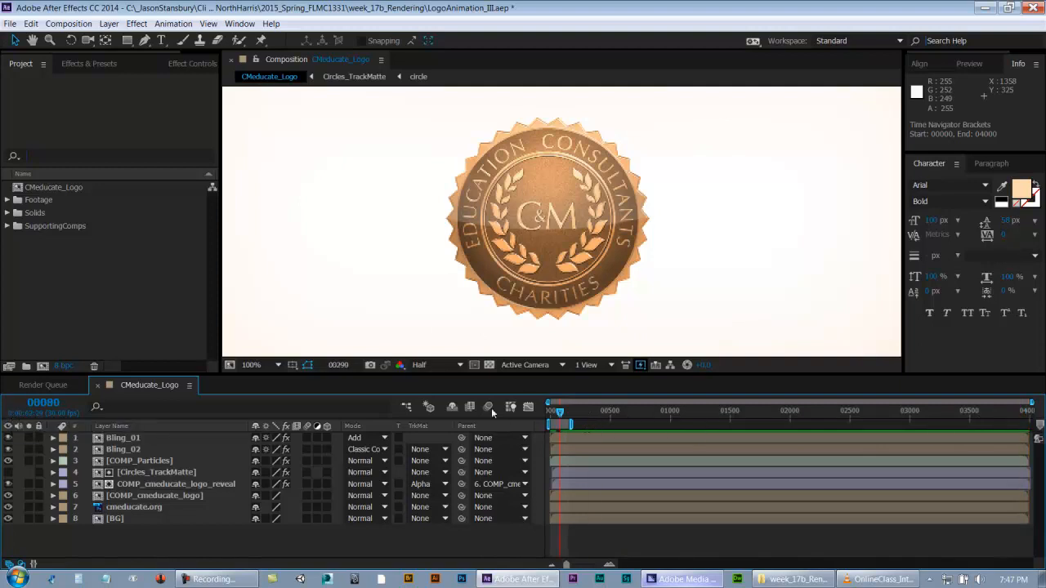
# Make the work area start at frame 0, leave the playhead at frame 150, and save the project.
pyautogui.press('Home')
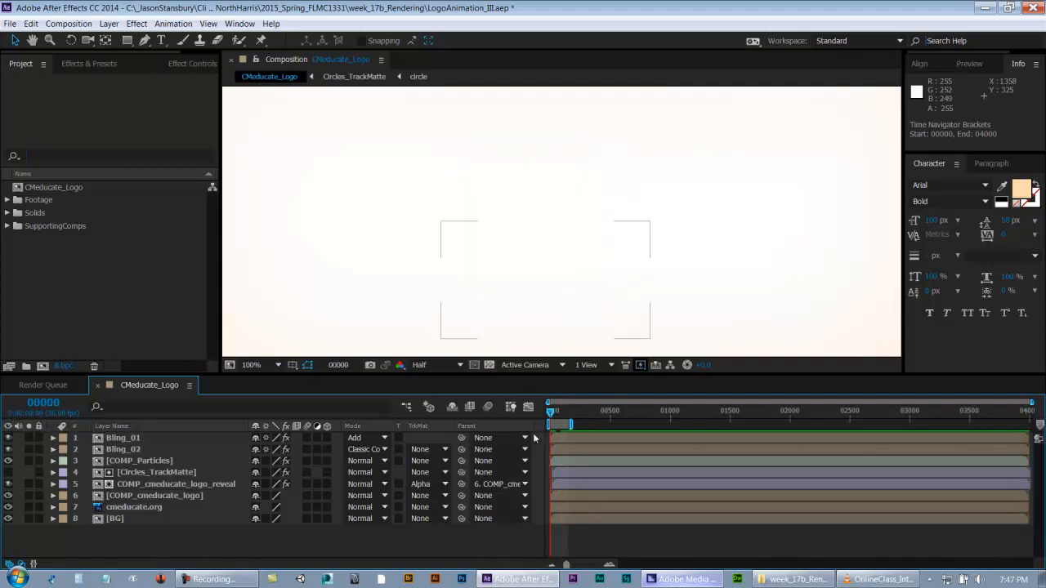
pyautogui.scroll(5, 779, 456)
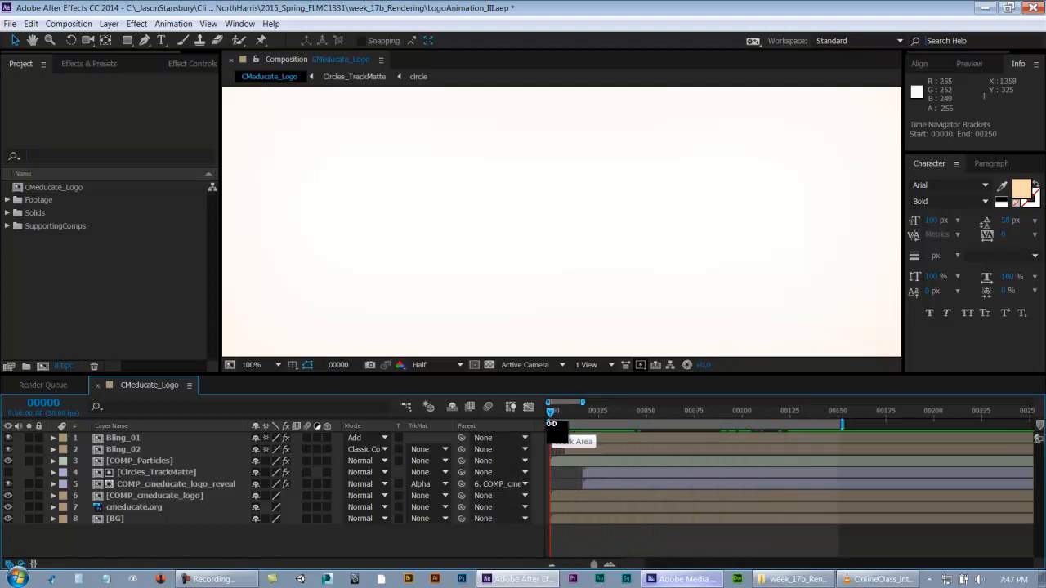
pyautogui.click(838, 422)
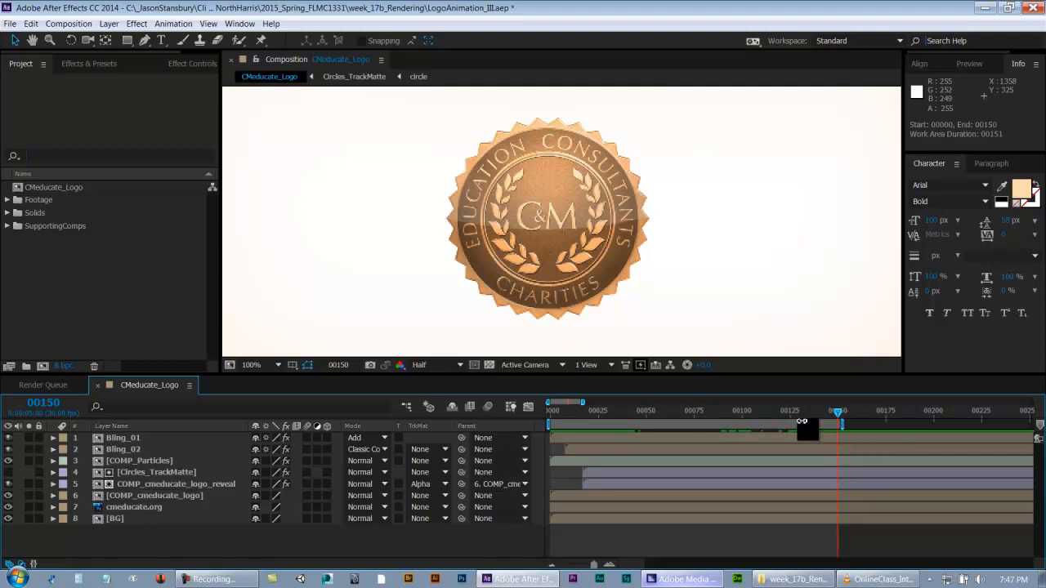
pyautogui.moveTo(550, 423); pyautogui.dragTo(502, 433)
pyautogui.hotkey('ctrl', 's')
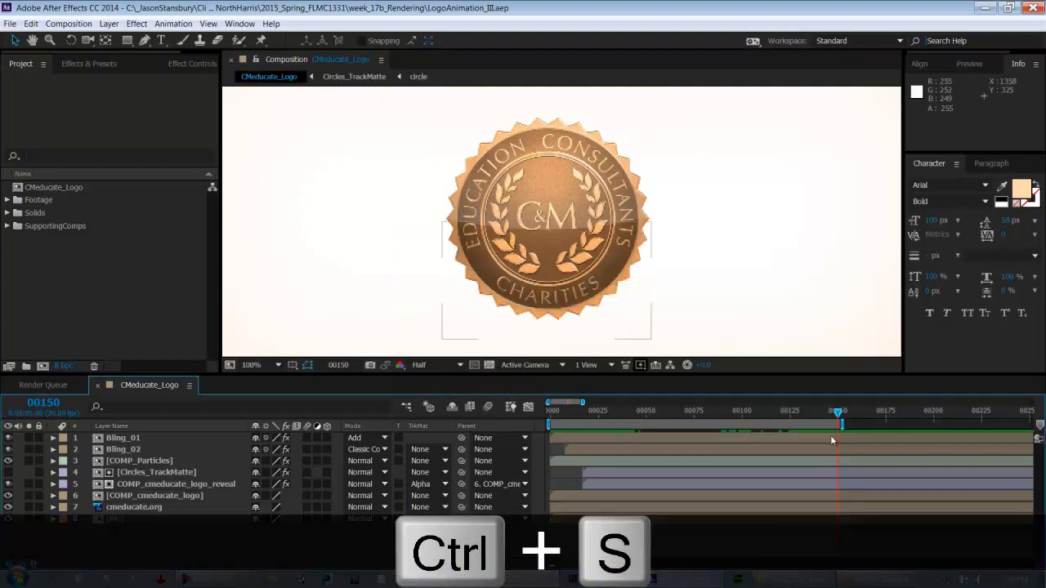
# Add the CMeducate_Logo composition to the render queue and widen the queue's Comp Name column.
pyautogui.click(59, 190)
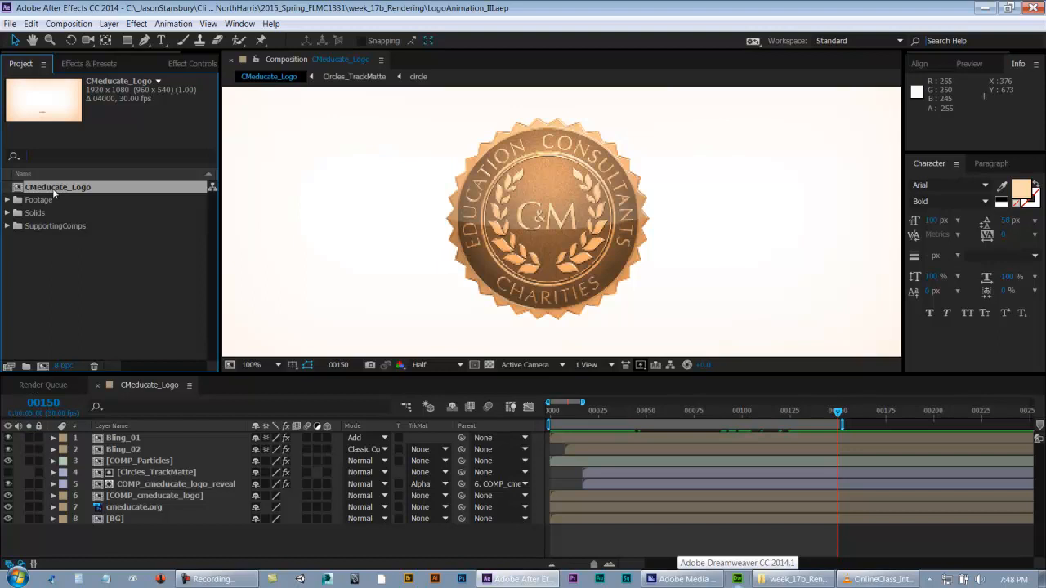
pyautogui.click(69, 24)
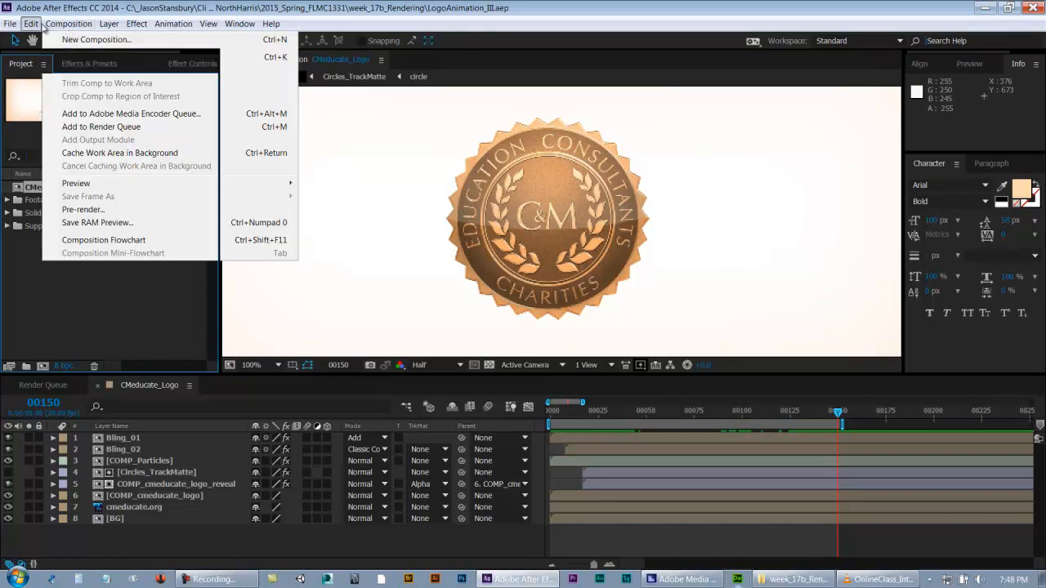
pyautogui.moveTo(41, 26)
pyautogui.moveTo(78, 29)
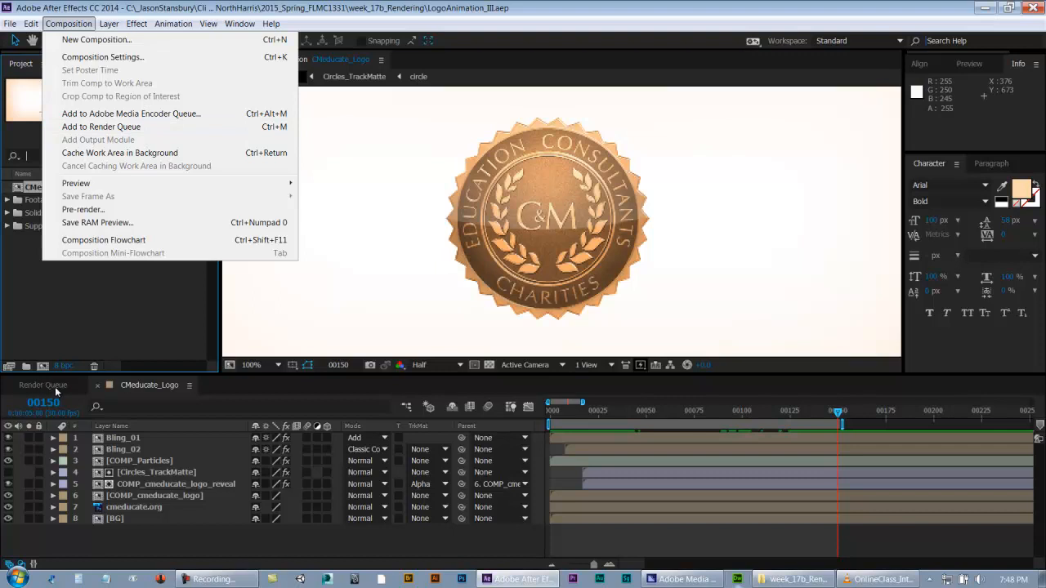
pyautogui.click(113, 128)
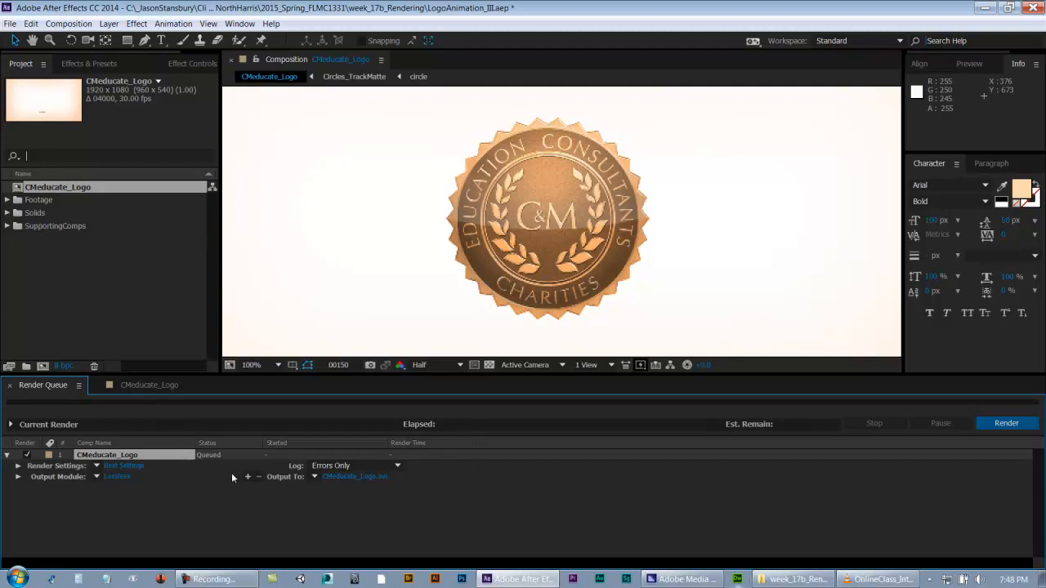
pyautogui.press('`')
pyautogui.press('`')
pyautogui.moveTo(196, 443); pyautogui.dragTo(239, 443)
# Queue the CMeducate_Logo composition three more times and delete the three extra render items.
pyautogui.moveTo(45, 187); pyautogui.dragTo(72, 545)
pyautogui.moveTo(48, 188); pyautogui.dragTo(99, 526)
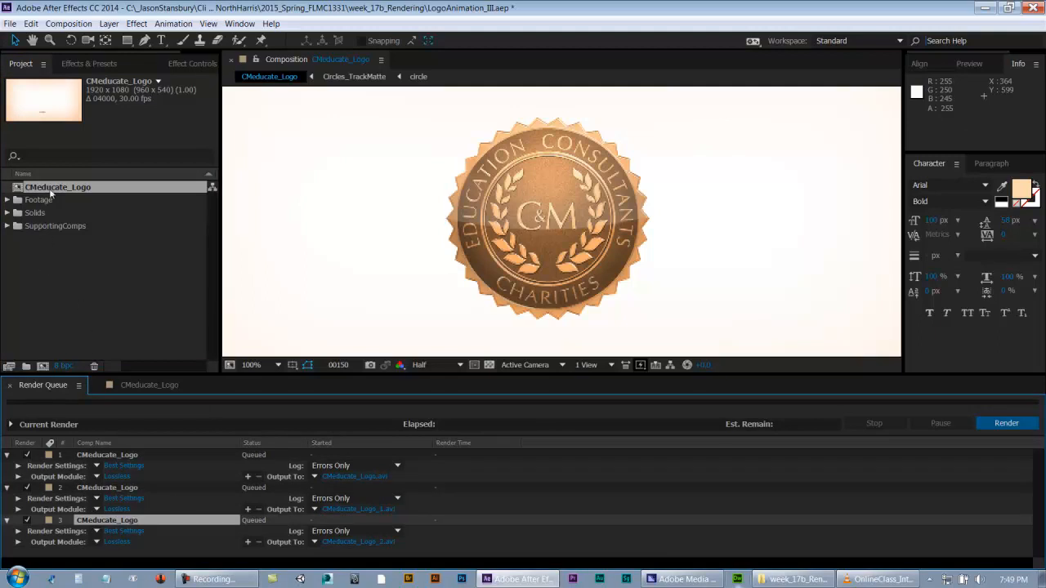
pyautogui.moveTo(50, 194); pyautogui.dragTo(136, 554)
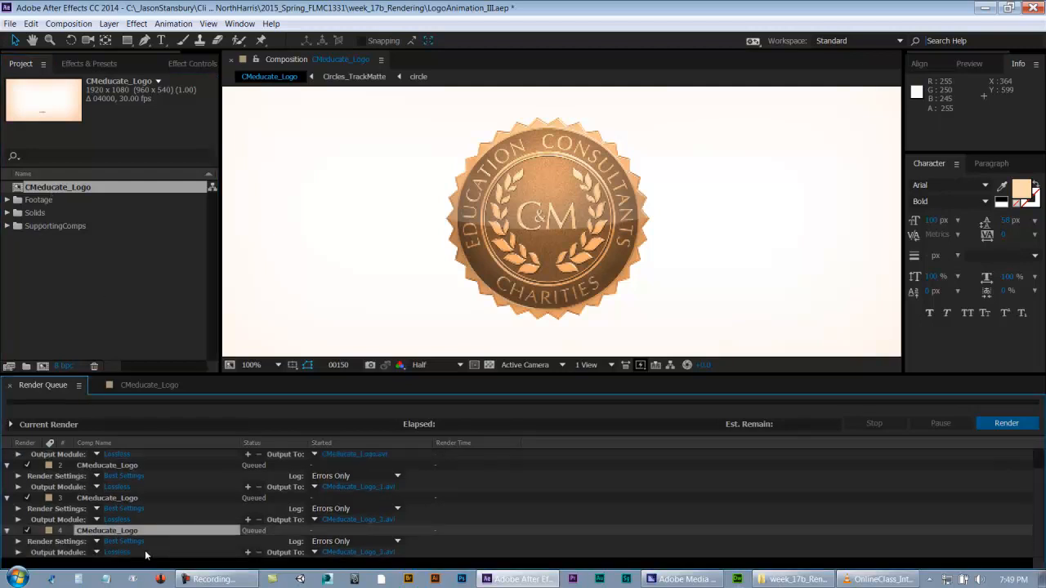
pyautogui.keyDown('shift'); pyautogui.click(98, 489); pyautogui.keyUp('shift')
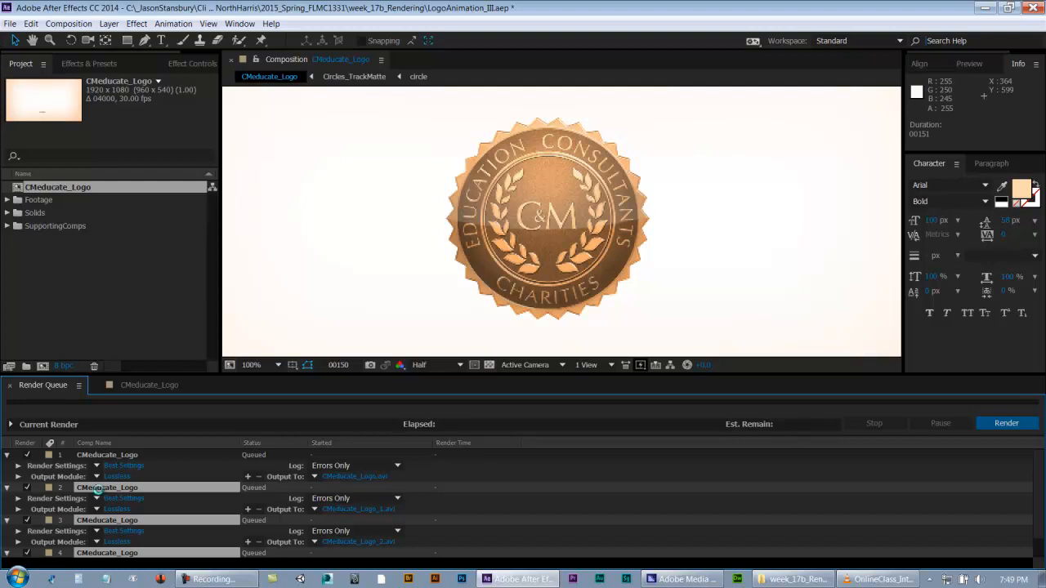
pyautogui.press('Delete')
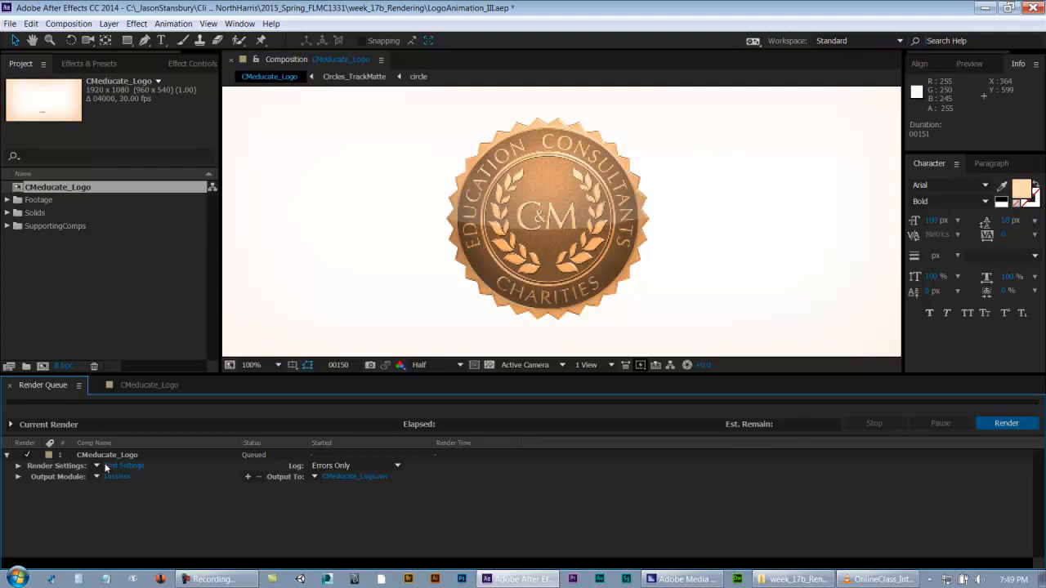
# Enlarge the render queue area and examine the details of the item's render settings and output module.
pyautogui.click(17, 468)
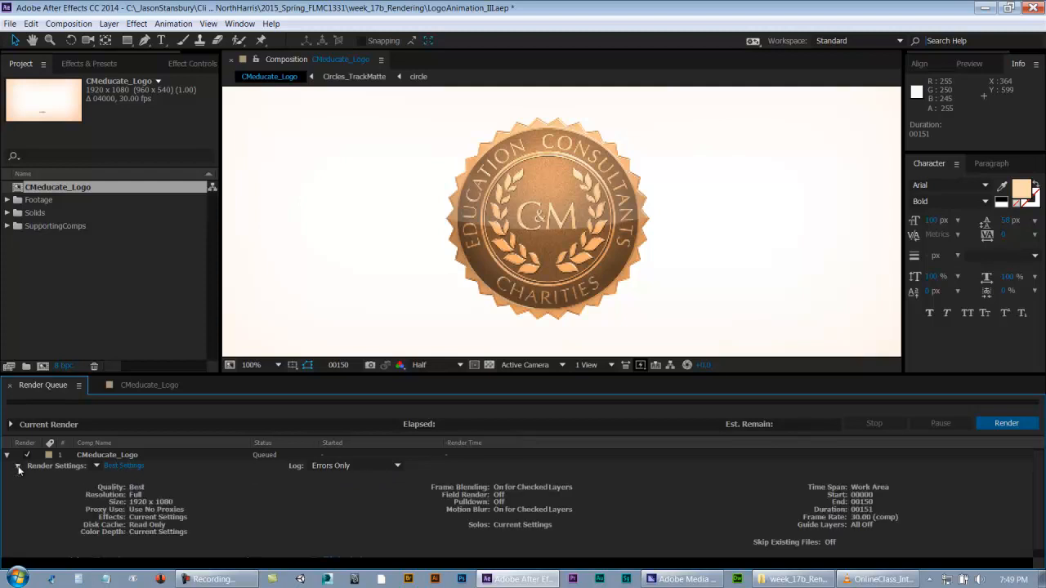
pyautogui.moveTo(148, 375); pyautogui.dragTo(149, 279)
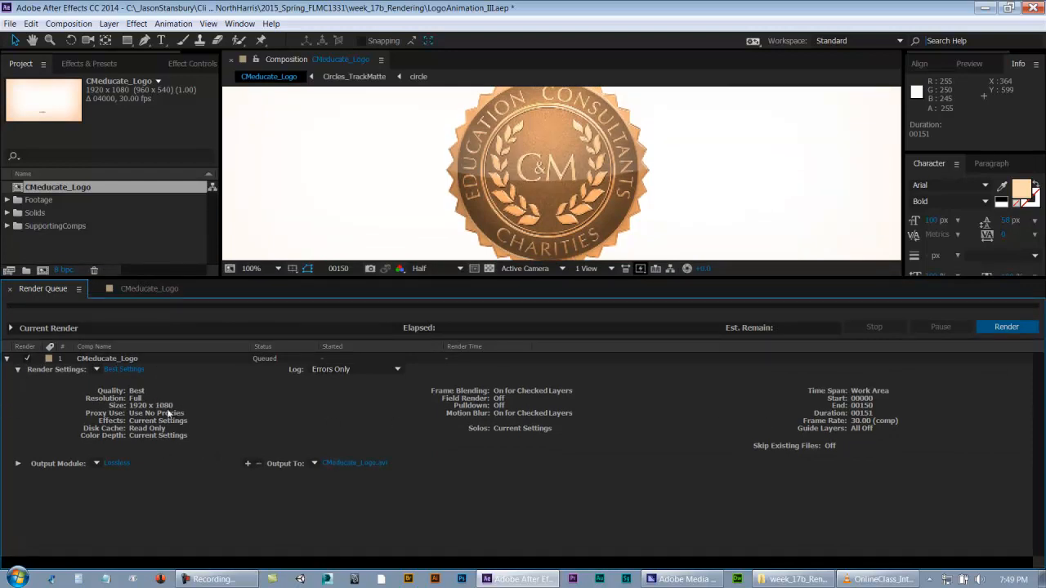
pyautogui.click(18, 372)
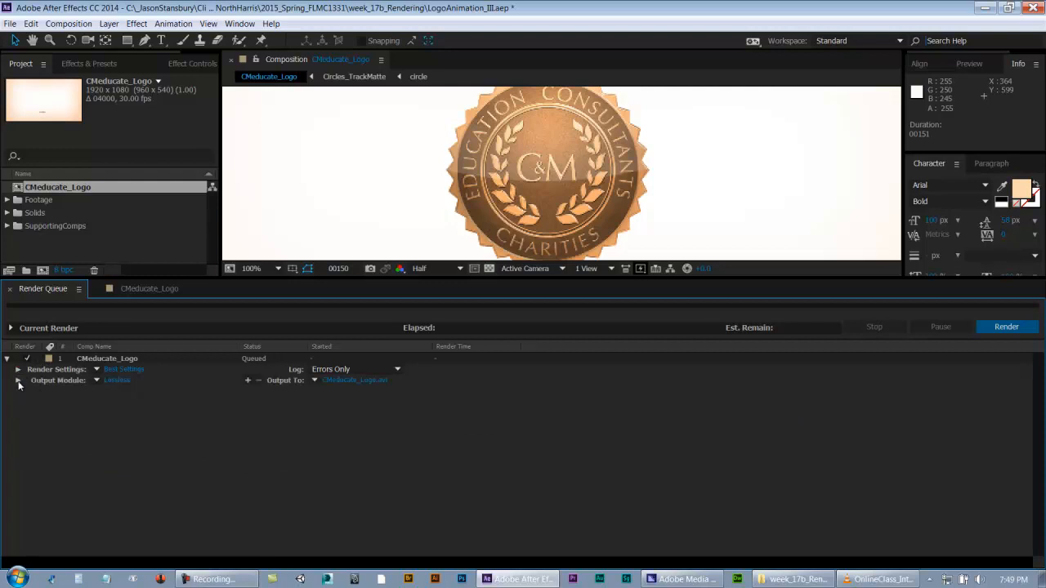
pyautogui.click(18, 381)
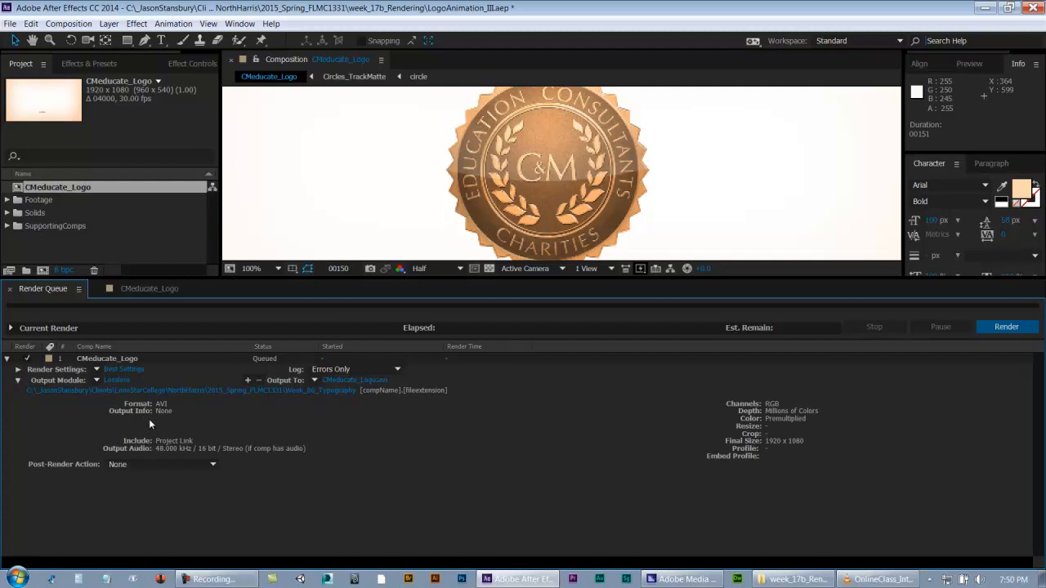
pyautogui.click(18, 381)
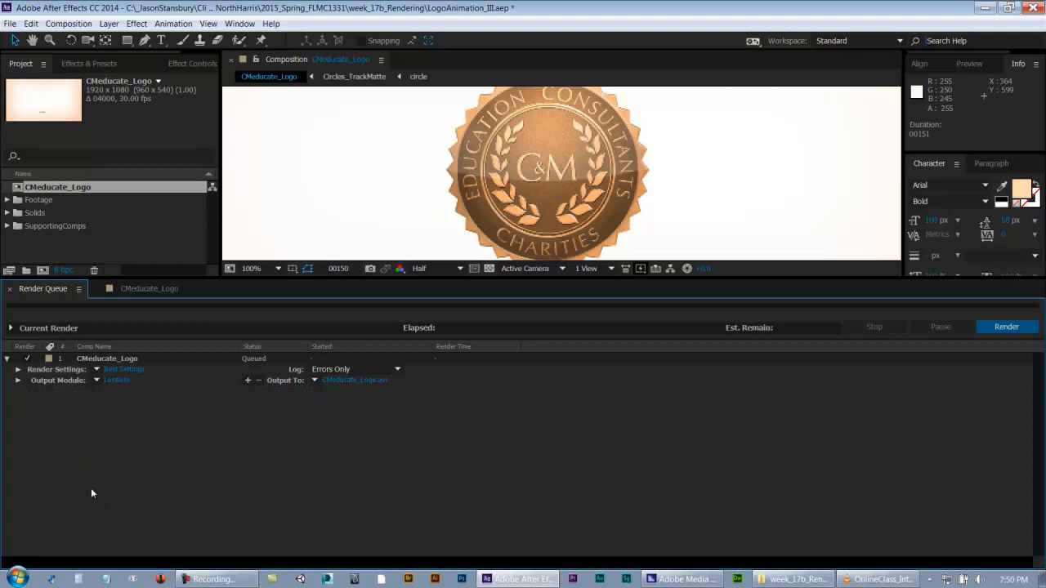
pyautogui.click(18, 370)
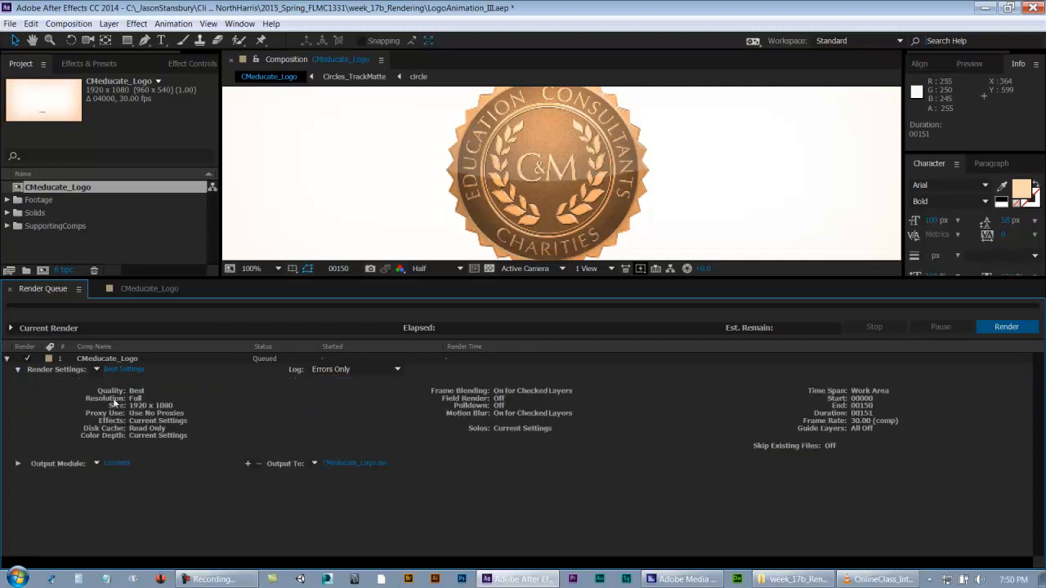
pyautogui.click(18, 370)
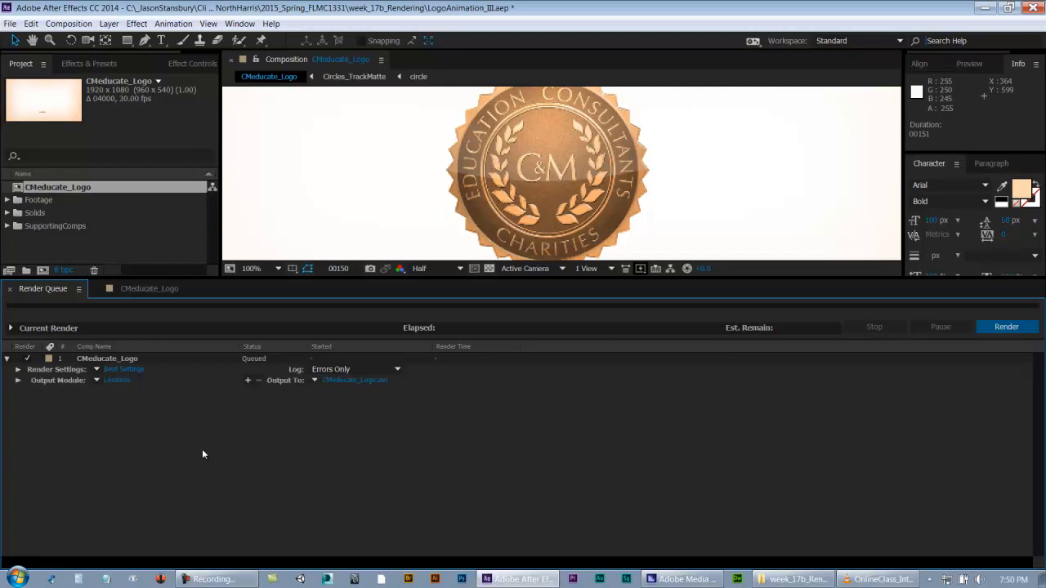
pyautogui.moveTo(199, 280); pyautogui.dragTo(198, 291)
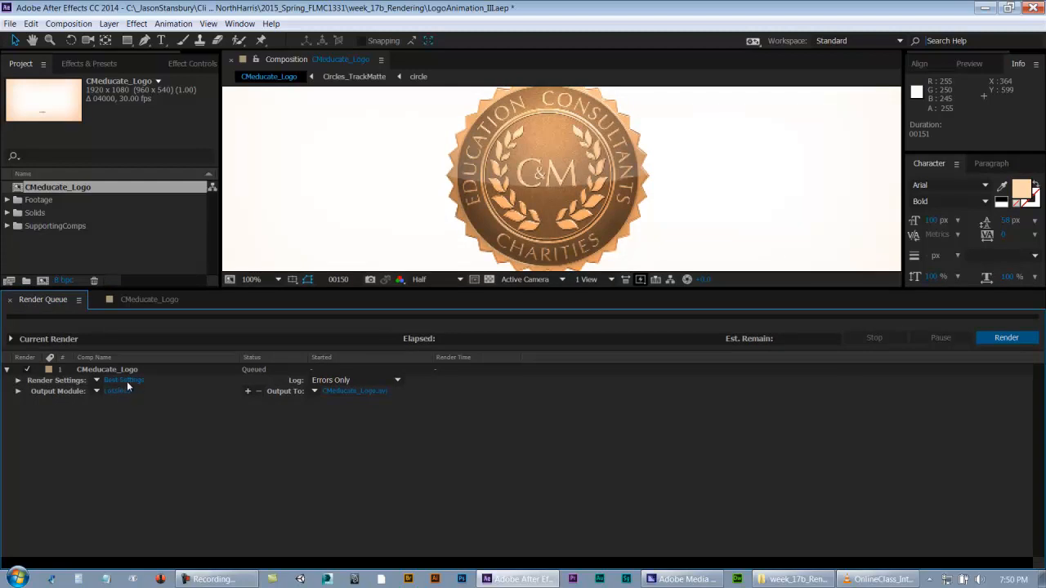
# Open the render settings of the queued CMeducate_Logo item and set the quality to Current Settings.
pyautogui.click(128, 382)
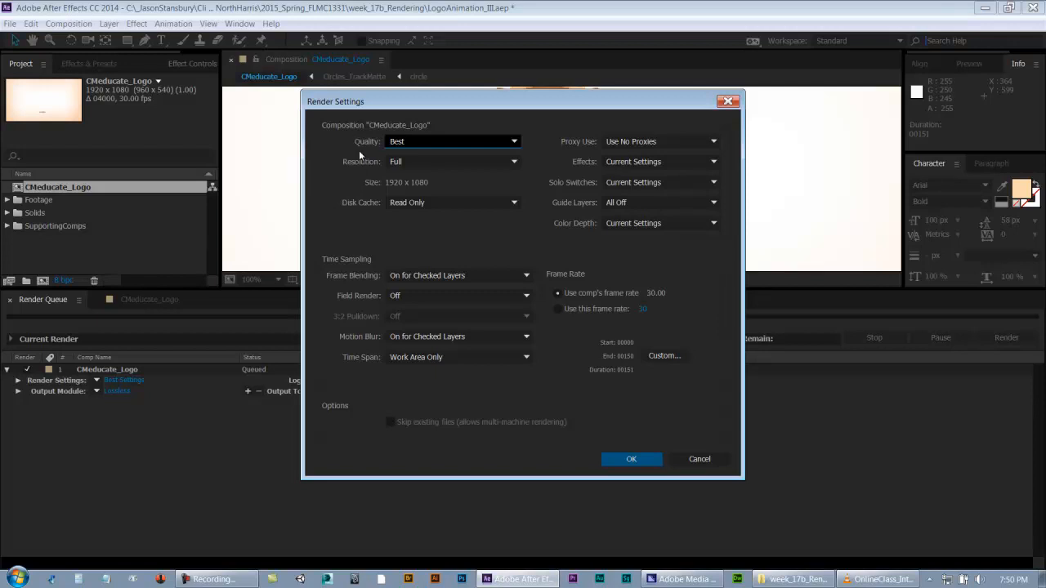
pyautogui.click(406, 141)
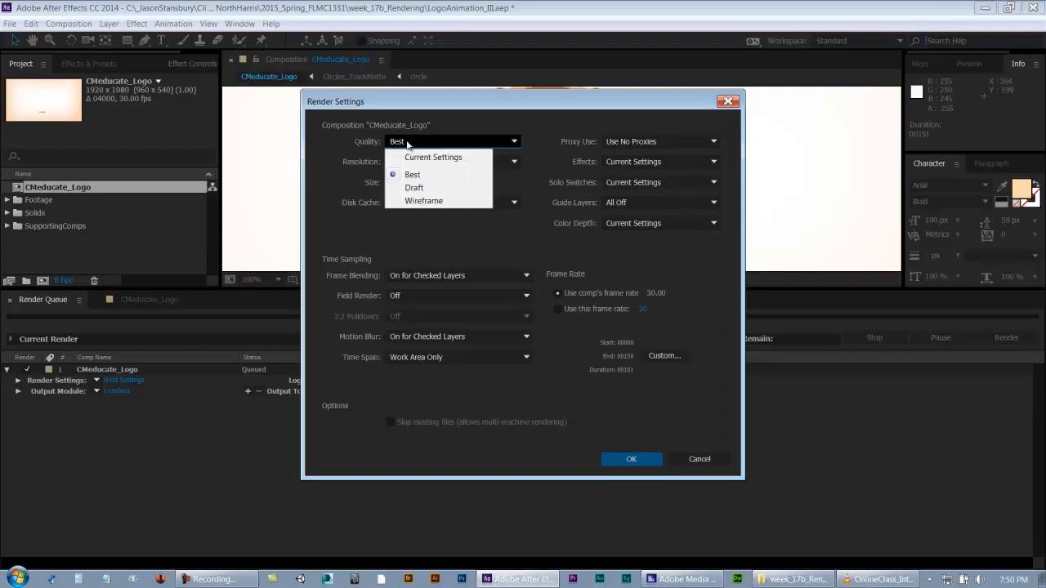
pyautogui.click(418, 159)
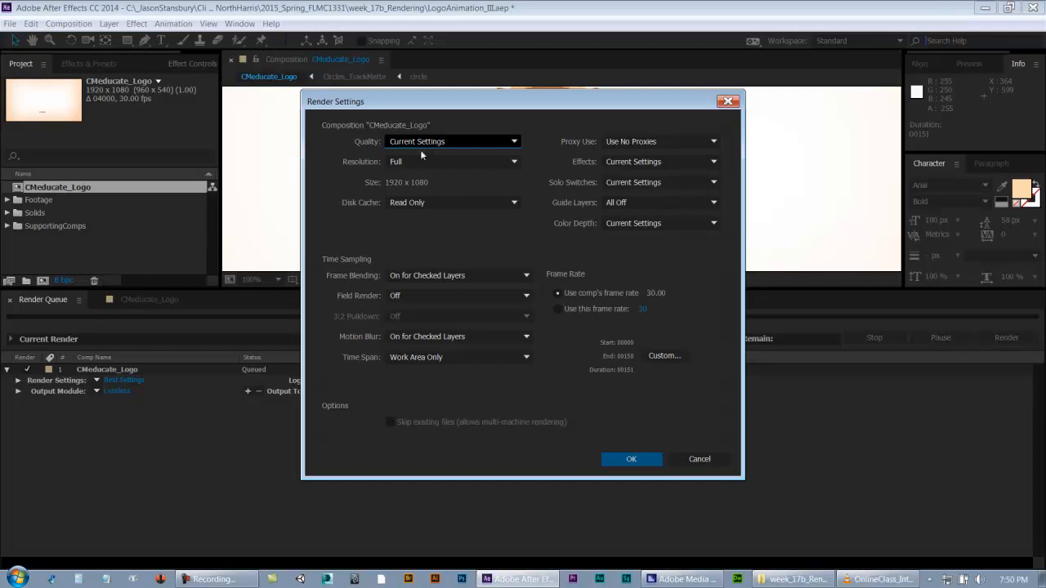
pyautogui.moveTo(469, 105); pyautogui.dragTo(688, 120)
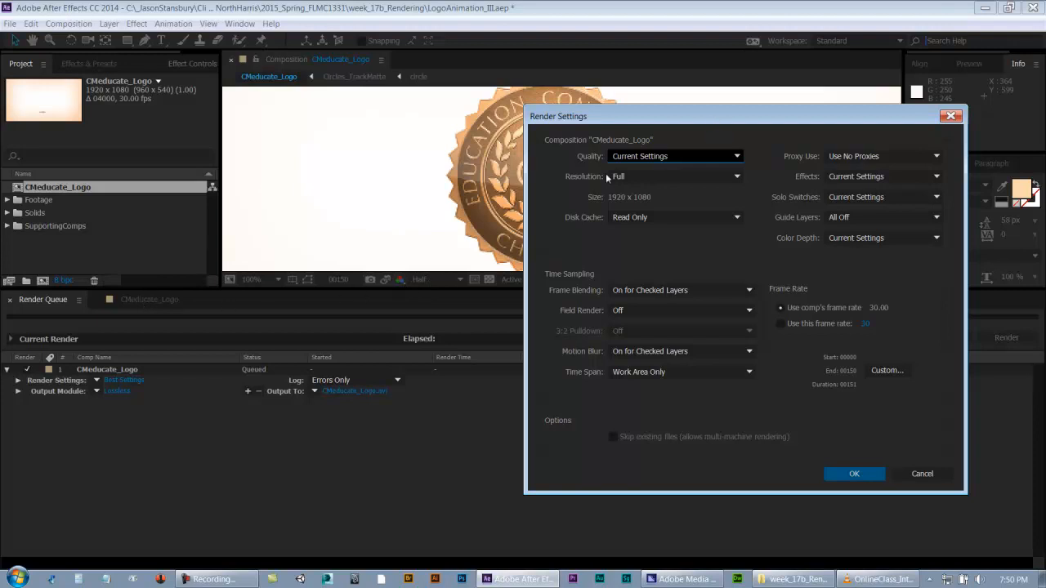
pyautogui.moveTo(632, 128); pyautogui.dragTo(603, 125)
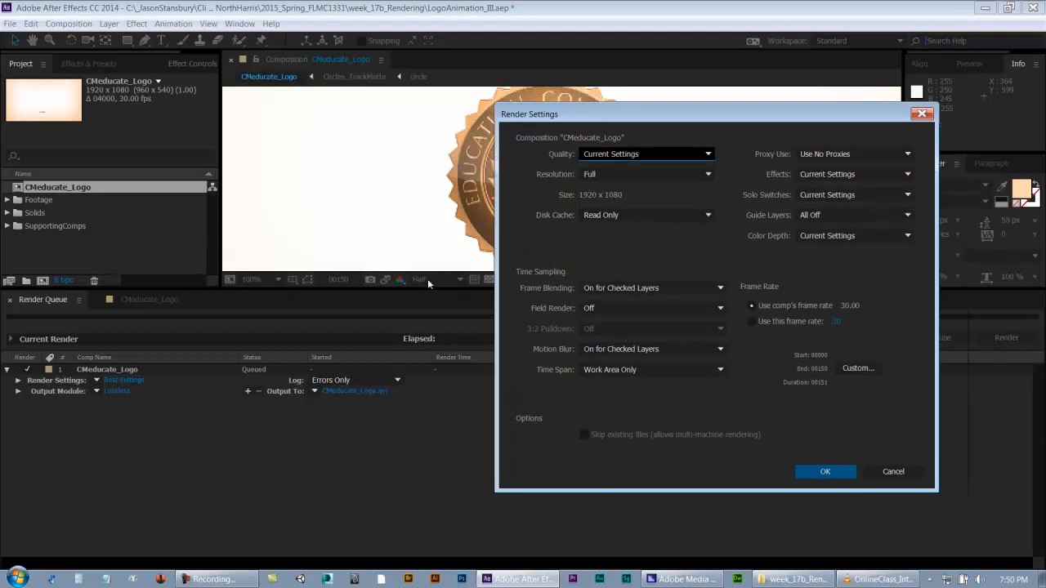
pyautogui.moveTo(606, 116); pyautogui.dragTo(474, 125)
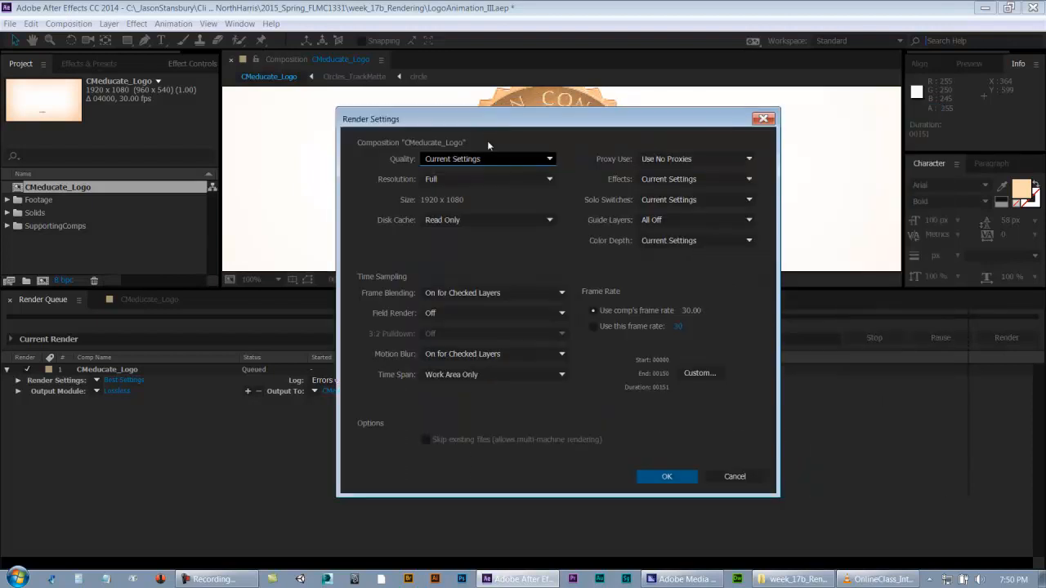
# Set the render quality to Best and review the resolution options, keeping Full.
pyautogui.click(478, 159)
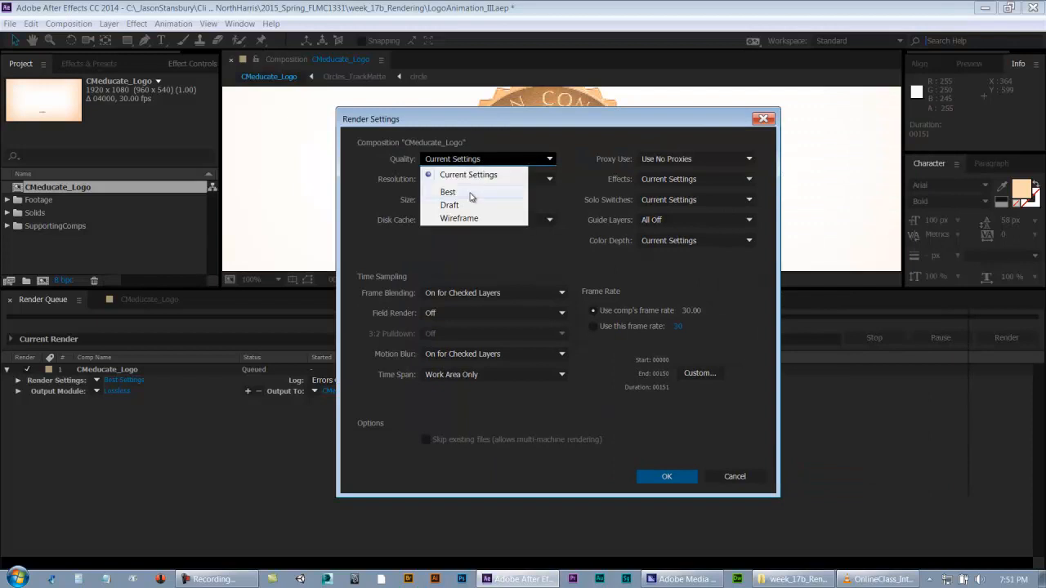
pyautogui.click(438, 186)
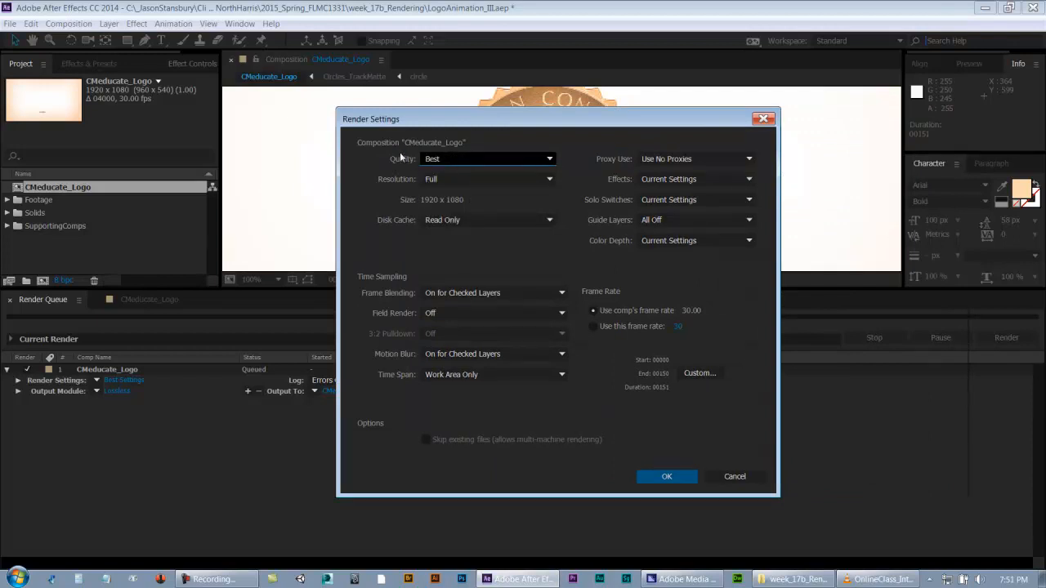
pyautogui.click(431, 160)
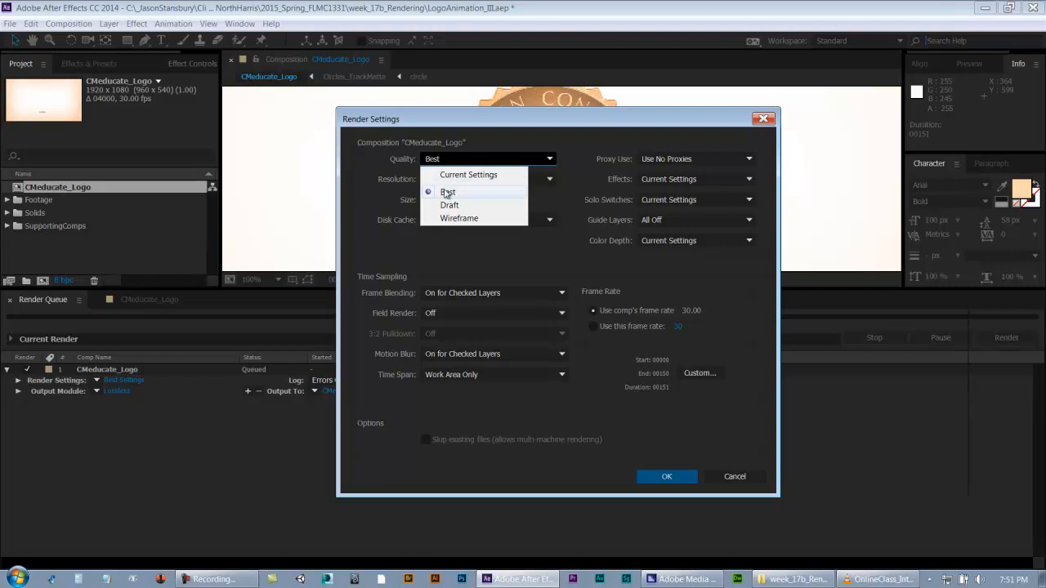
pyautogui.click(444, 190)
pyautogui.click(442, 162)
pyautogui.click(384, 159)
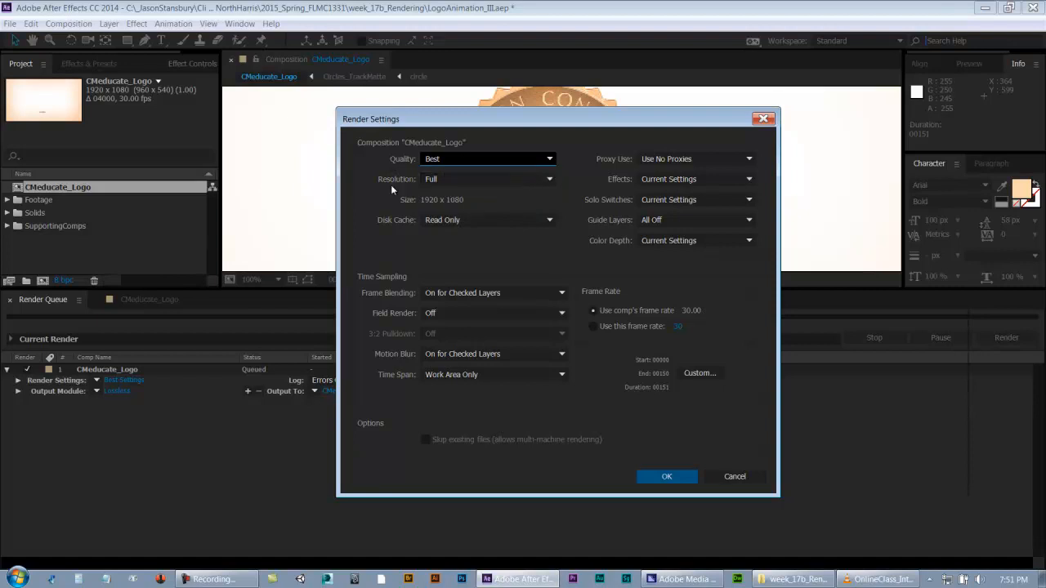
pyautogui.click(430, 181)
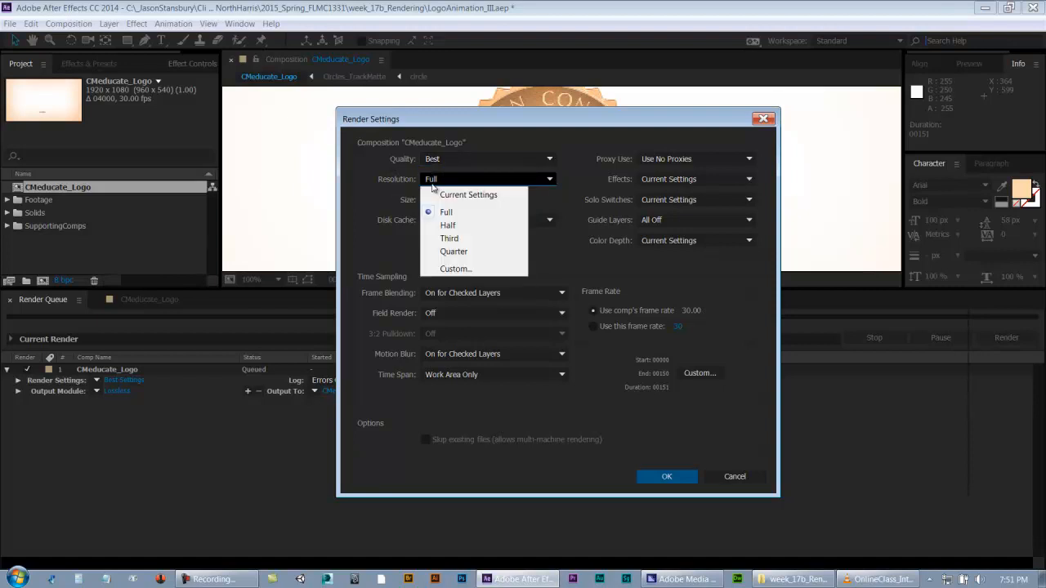
pyautogui.click(403, 185)
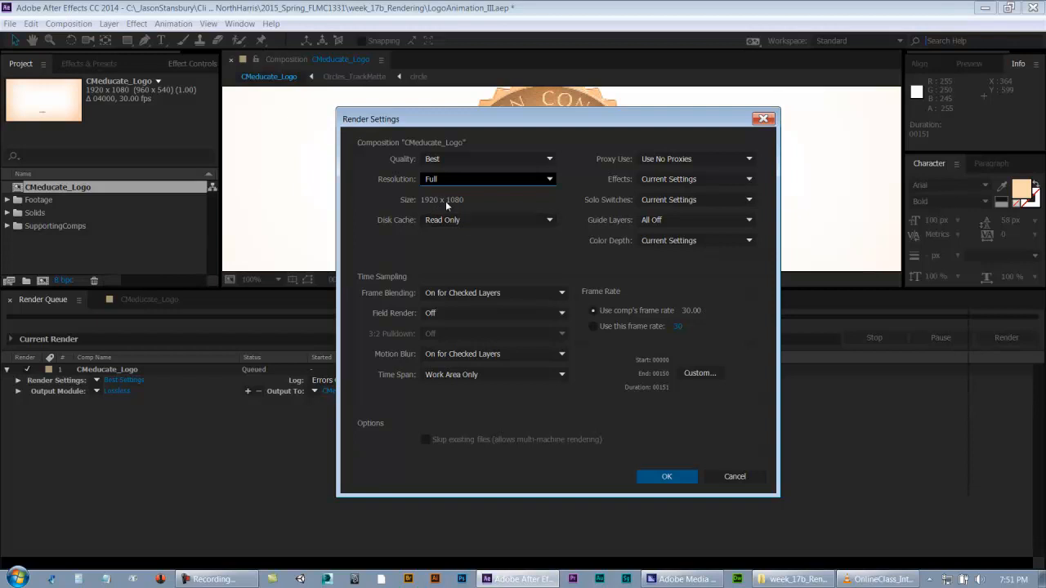
# Try the Half, Third and Quarter resolutions in the render settings, switching back to Full in between.
pyautogui.click(433, 182)
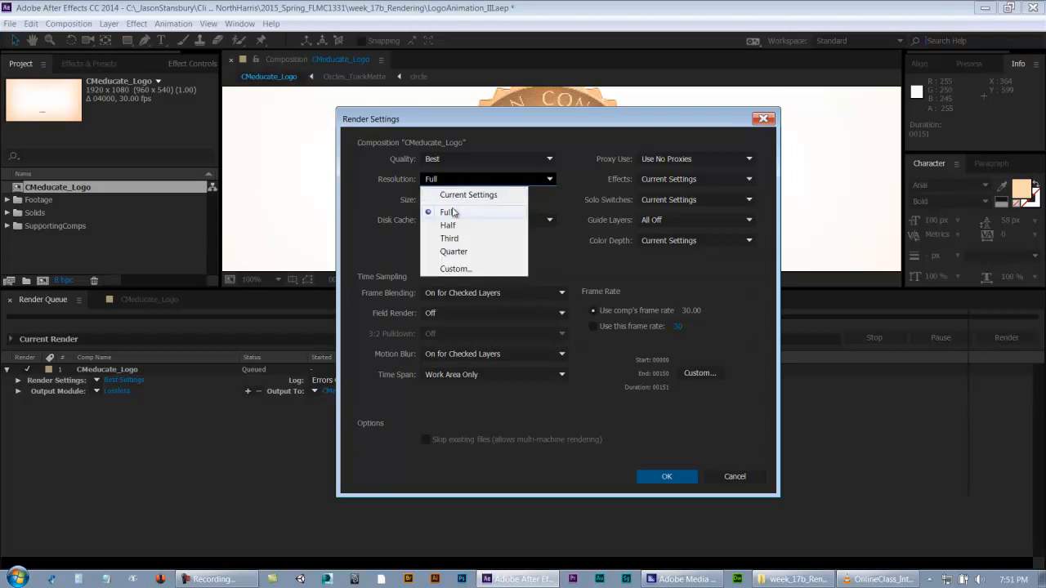
pyautogui.click(452, 210)
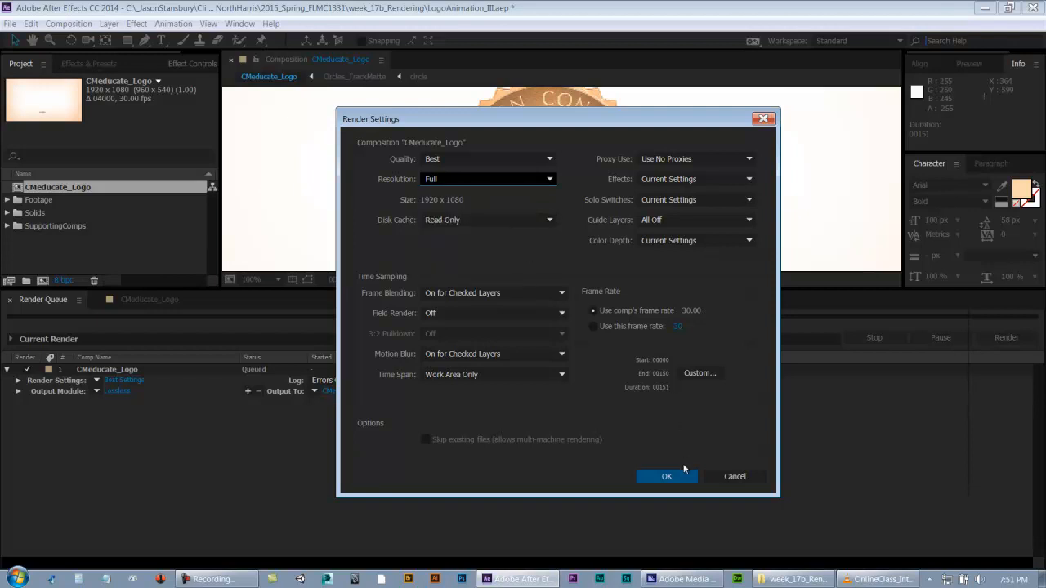
pyautogui.click(684, 478)
pyautogui.click(437, 179)
pyautogui.click(444, 227)
pyautogui.click(437, 179)
pyautogui.click(449, 237)
pyautogui.click(480, 182)
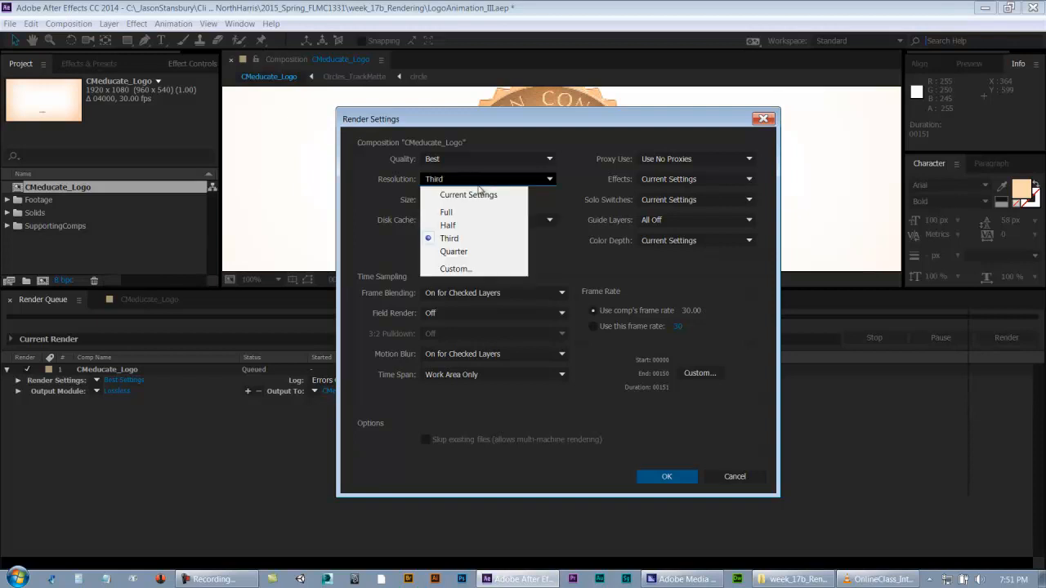
pyautogui.click(463, 245)
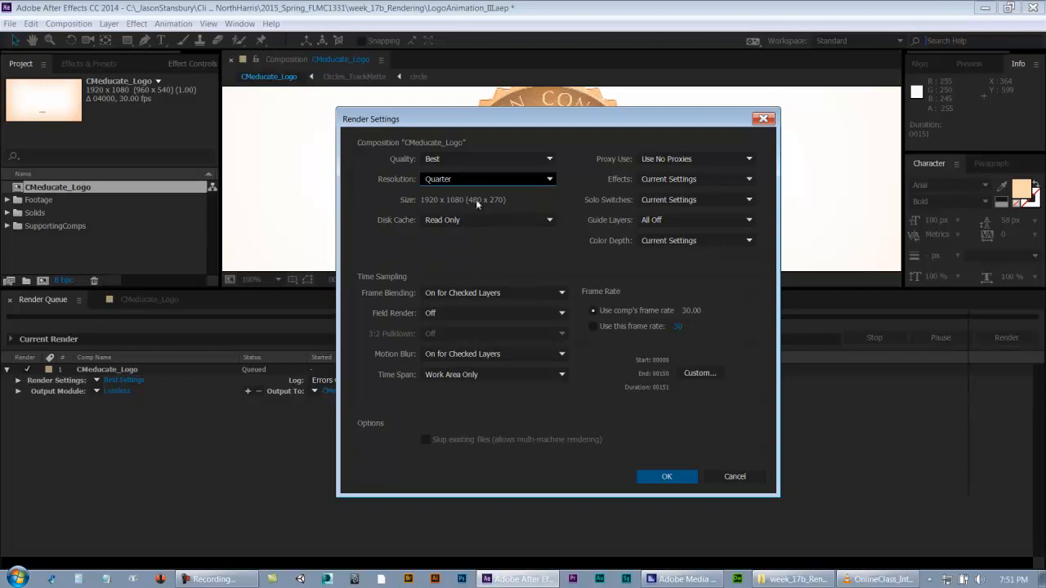
pyautogui.click(480, 182)
pyautogui.click(449, 212)
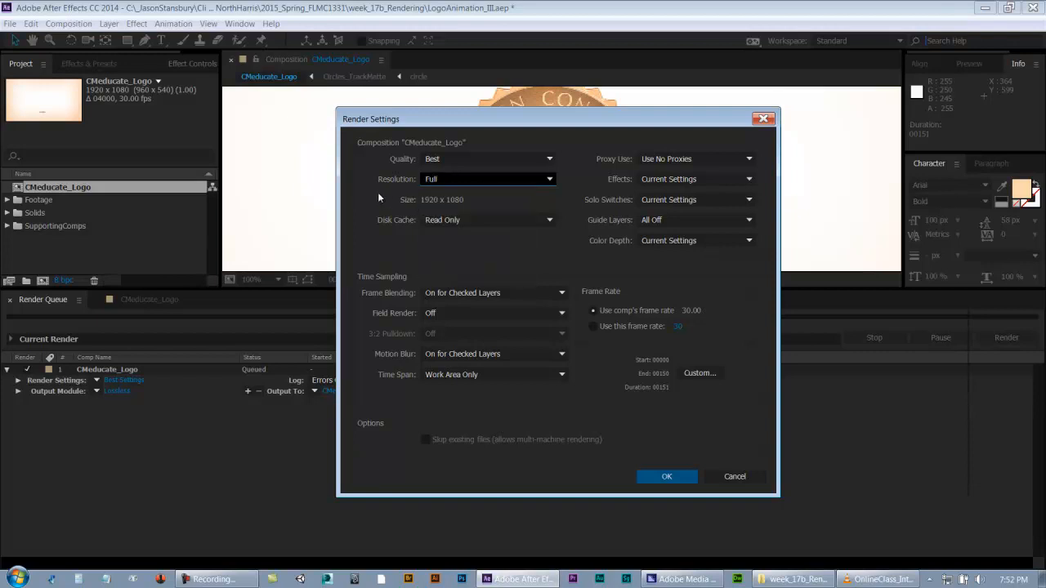
pyautogui.click(432, 181)
pyautogui.click(446, 225)
# Set the render resolution to Full and accept the render settings.
pyautogui.click(438, 182)
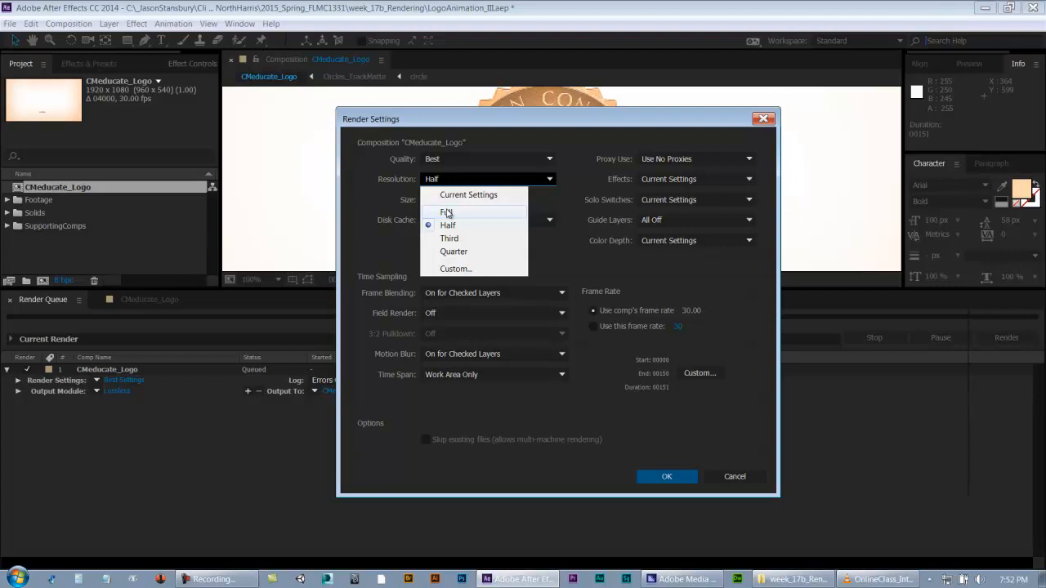
pyautogui.click(446, 213)
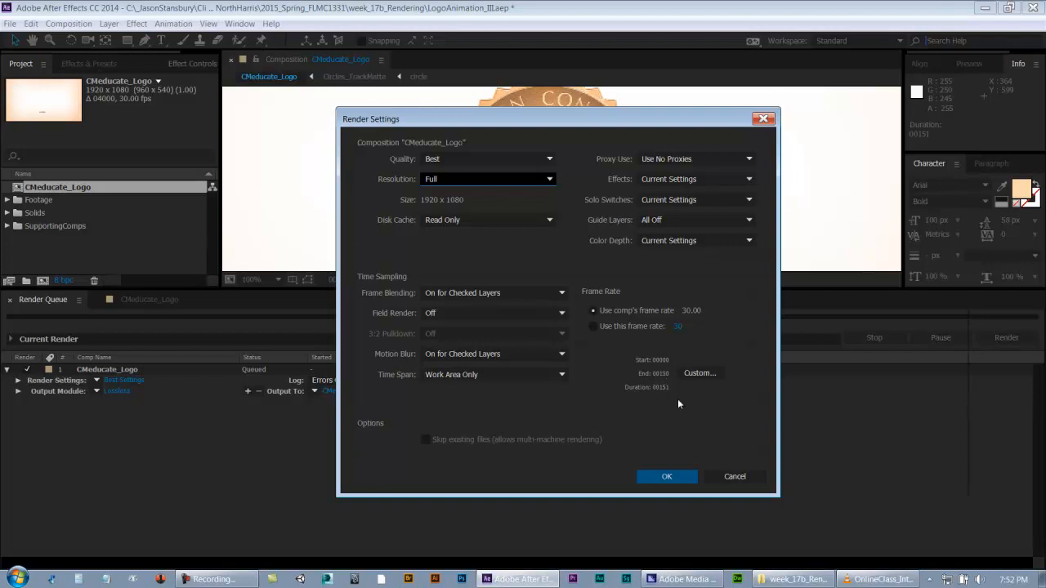
pyautogui.click(667, 478)
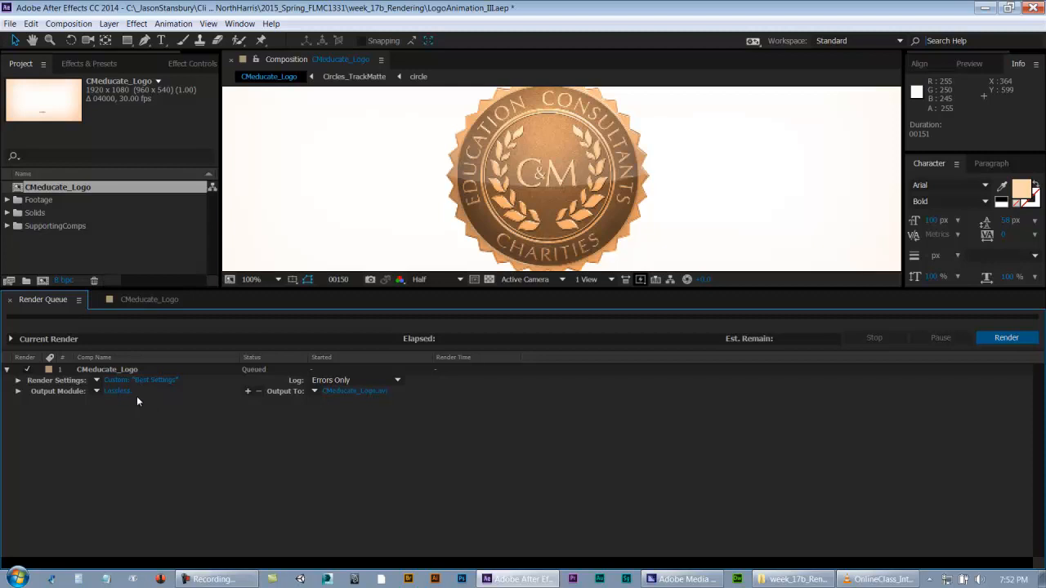
# Review the queued item's render settings summary and output module summary, collapsing each one again.
pyautogui.click(17, 381)
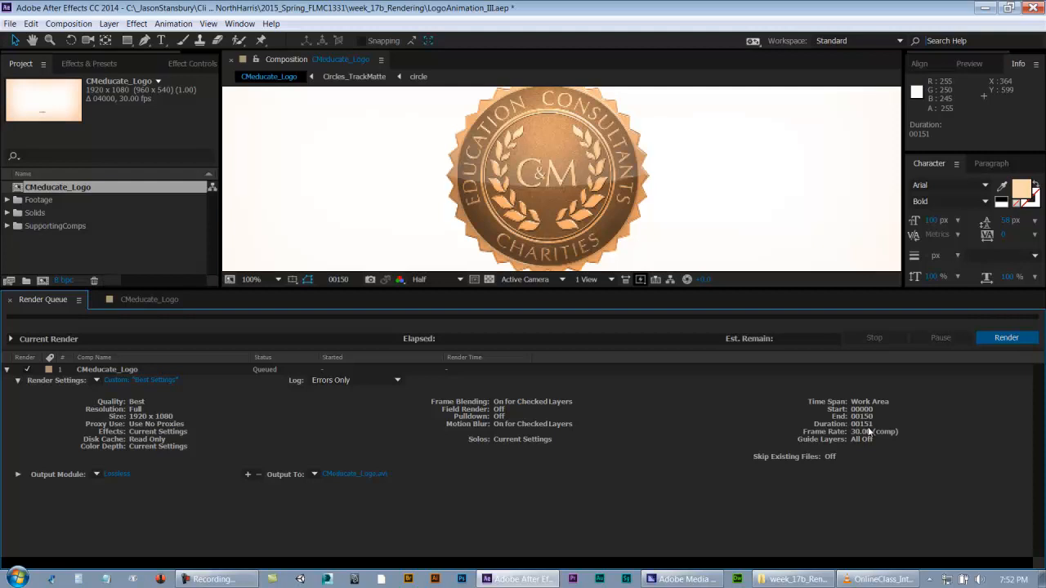
pyautogui.click(16, 382)
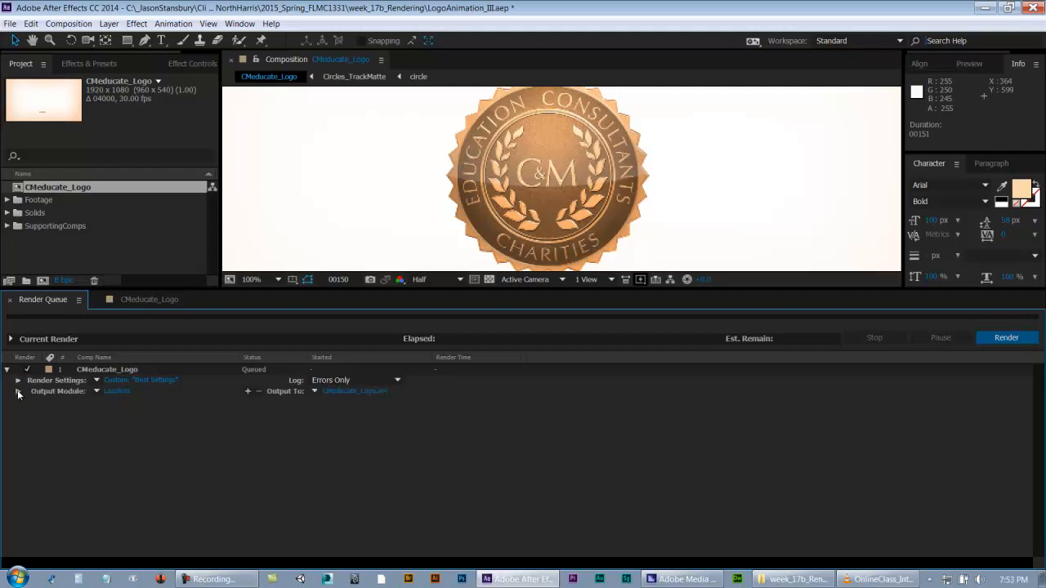
pyautogui.click(17, 392)
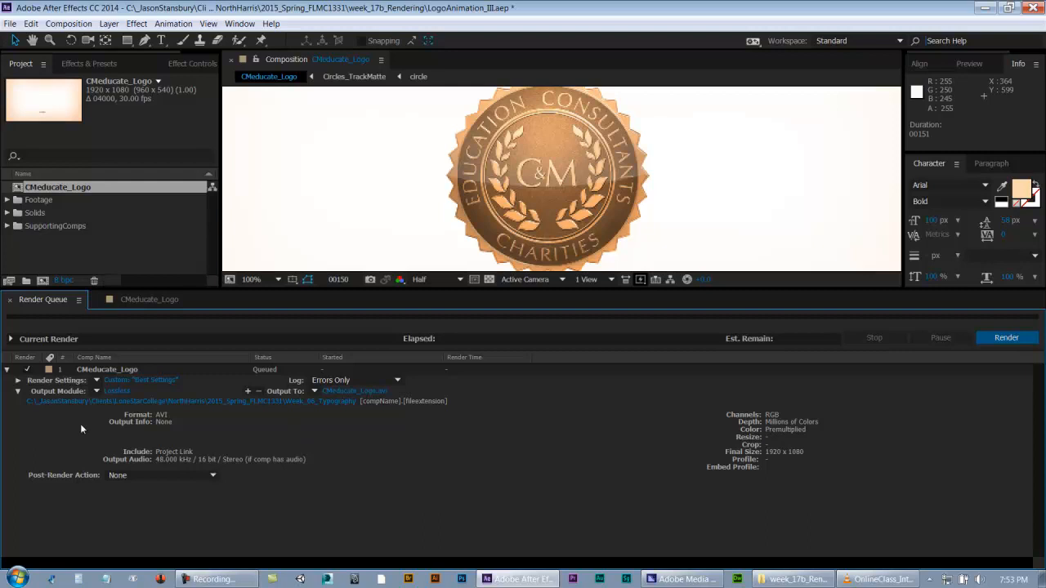
pyautogui.click(17, 391)
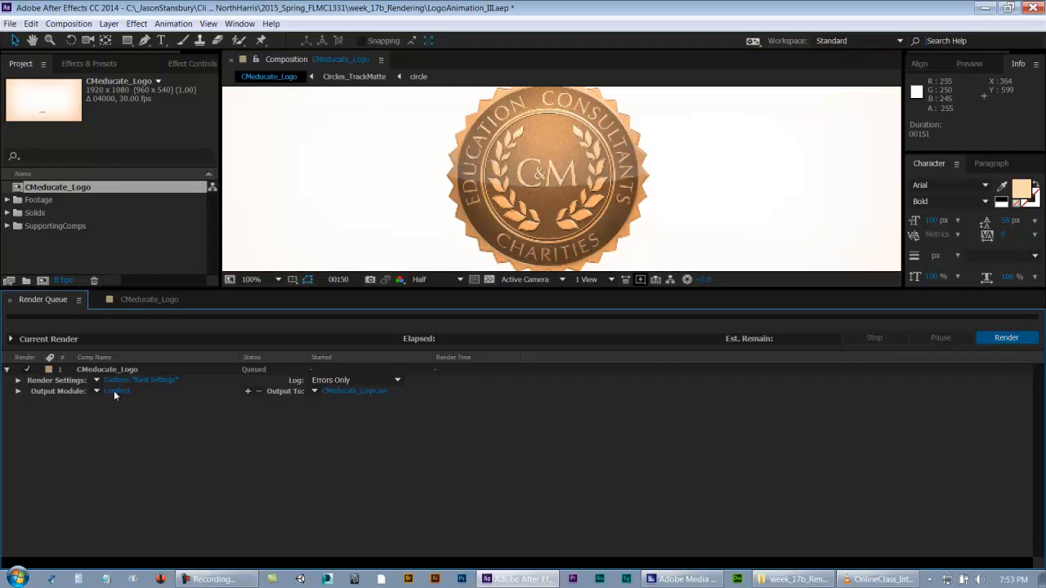
# Open the output module settings of the queued CMeducate_Logo item and set the format to QuickTime.
pyautogui.click(114, 391)
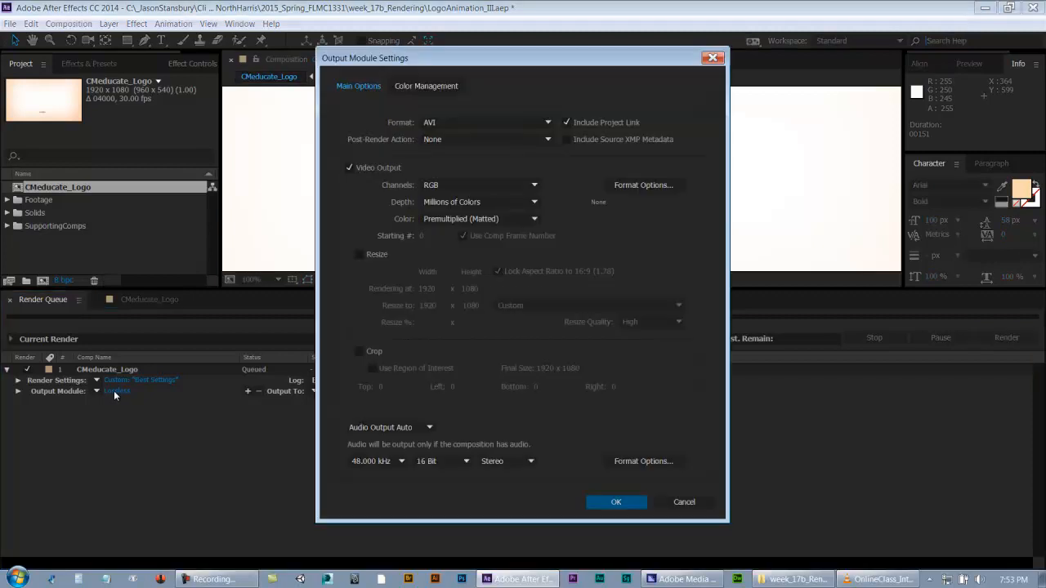
pyautogui.moveTo(458, 63); pyautogui.dragTo(488, 68)
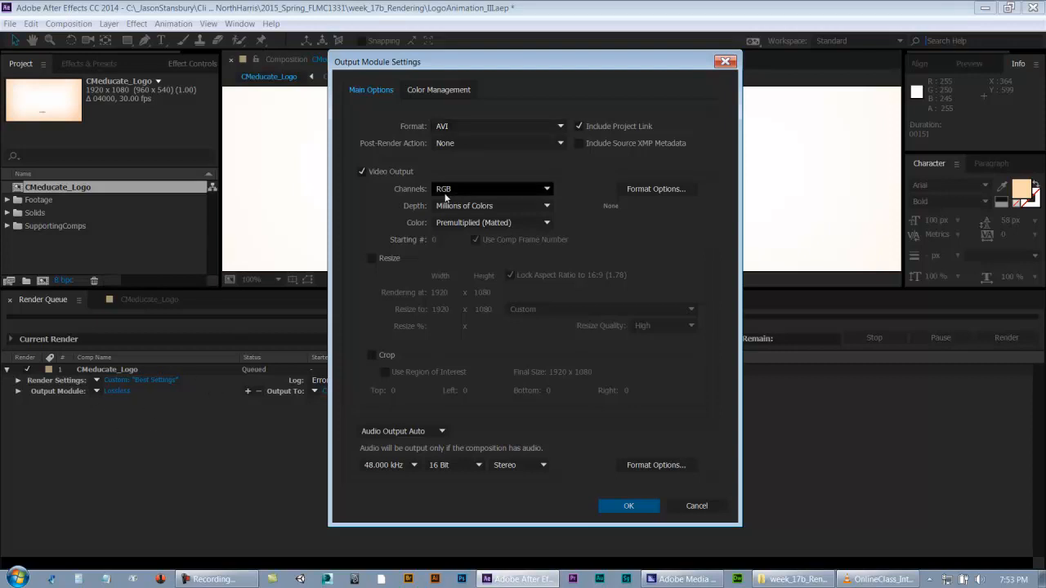
pyautogui.click(484, 126)
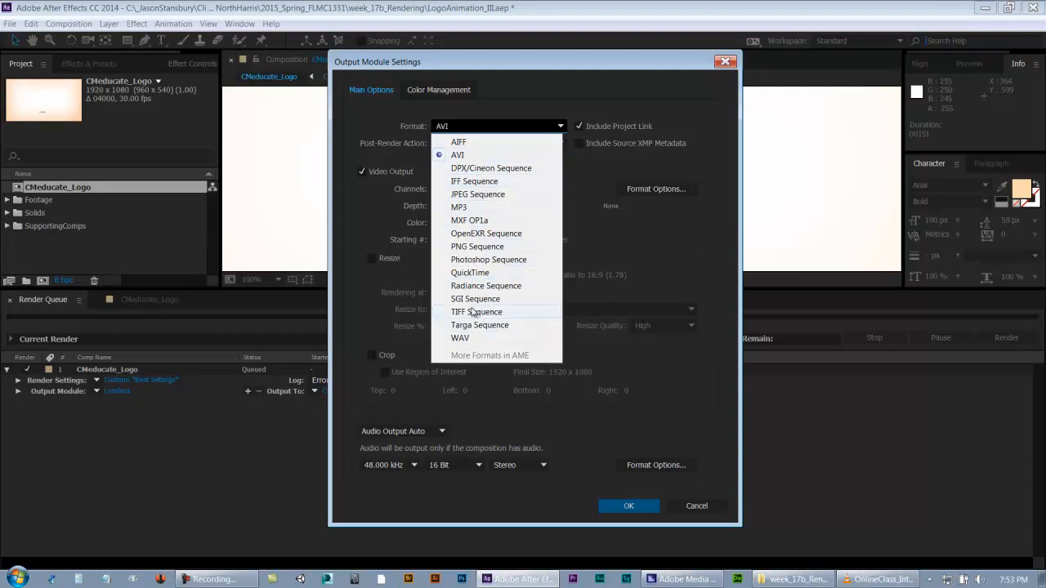
pyautogui.click(472, 272)
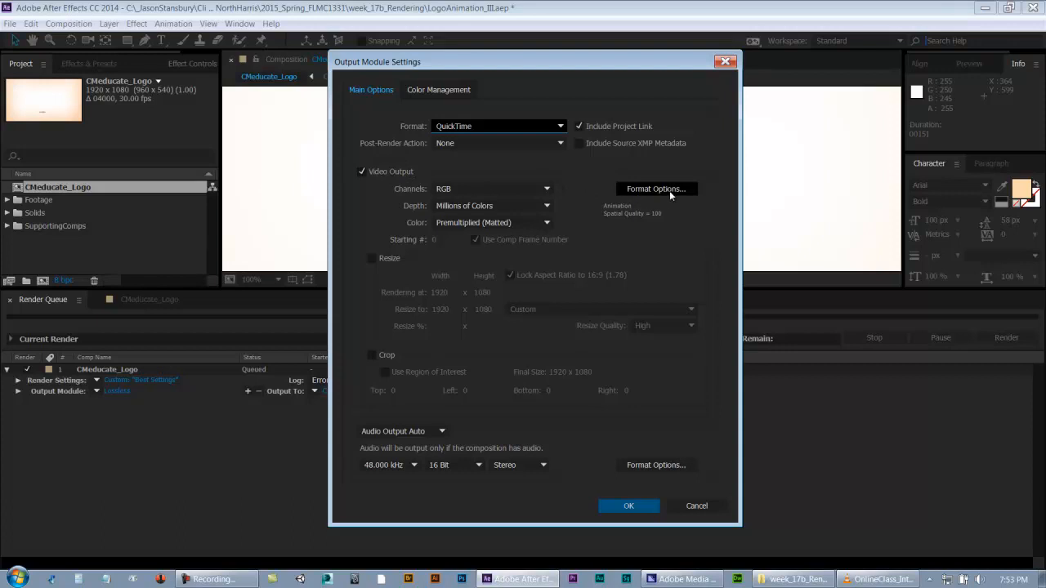
# In the QuickTime video options, keep the Animation codec at quality 100, check the audio options and accept.
pyautogui.click(648, 191)
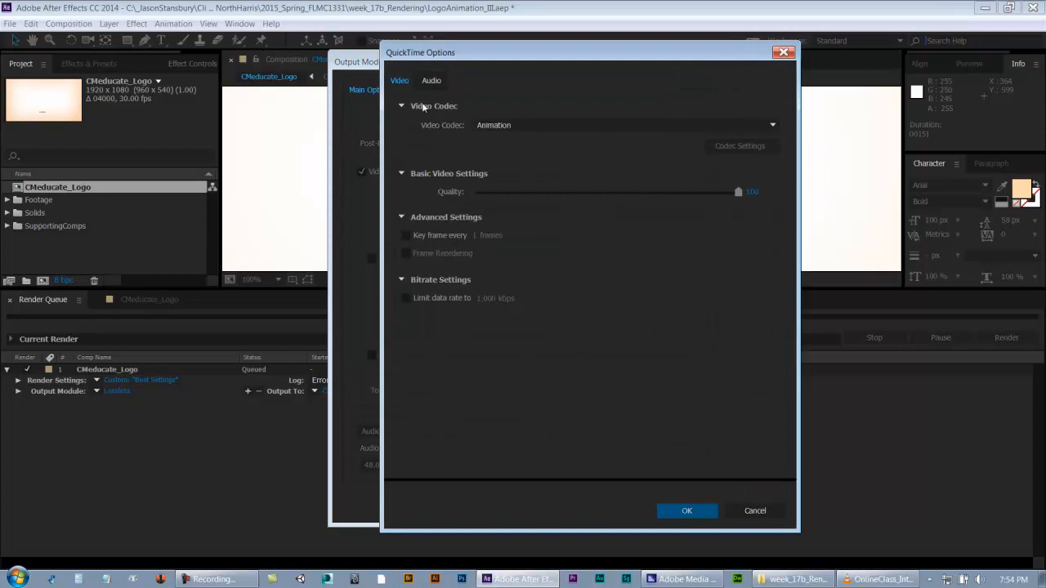
pyautogui.moveTo(462, 57); pyautogui.dragTo(443, 57)
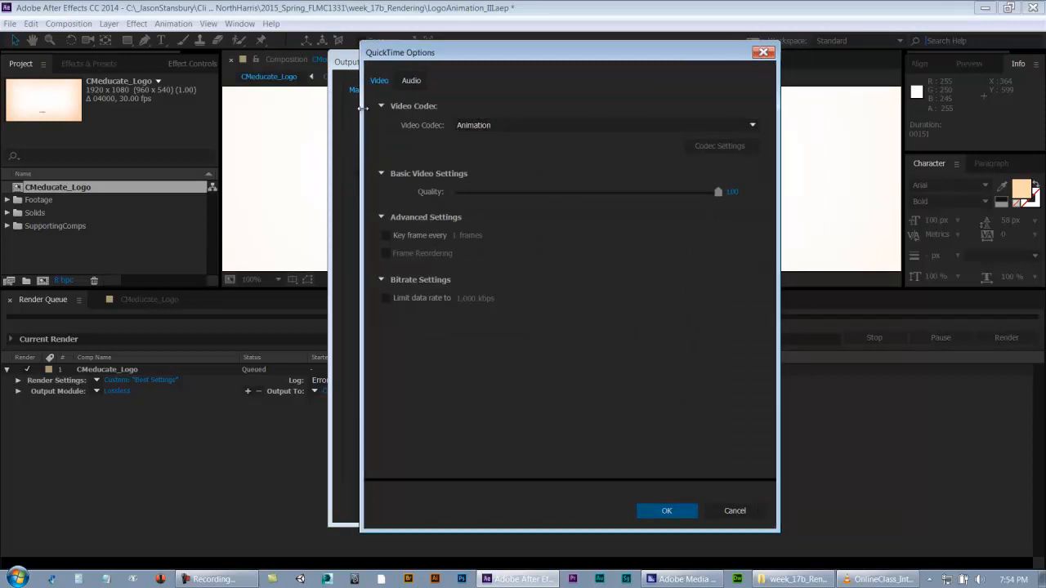
pyautogui.click(473, 127)
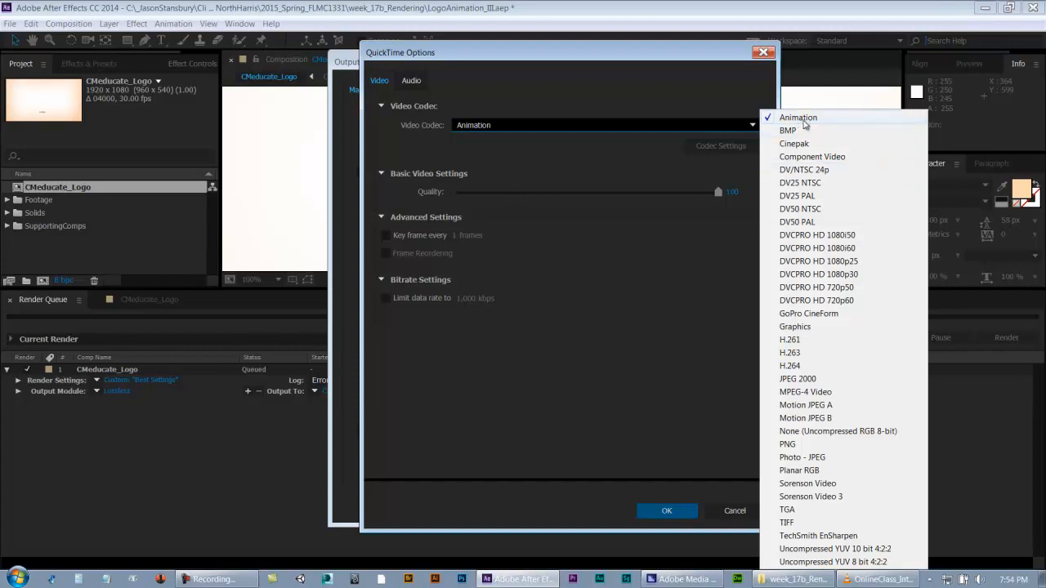
pyautogui.click(804, 119)
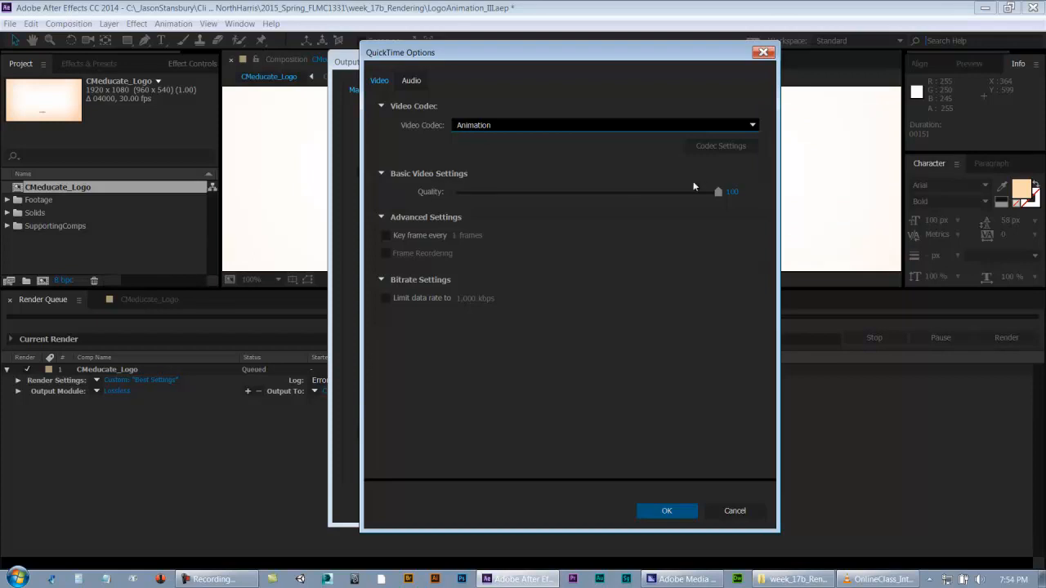
pyautogui.moveTo(718, 192)
pyautogui.mouseDown()
pyautogui.moveTo(501, 198)
pyautogui.moveTo(735, 198)
pyautogui.mouseUp()
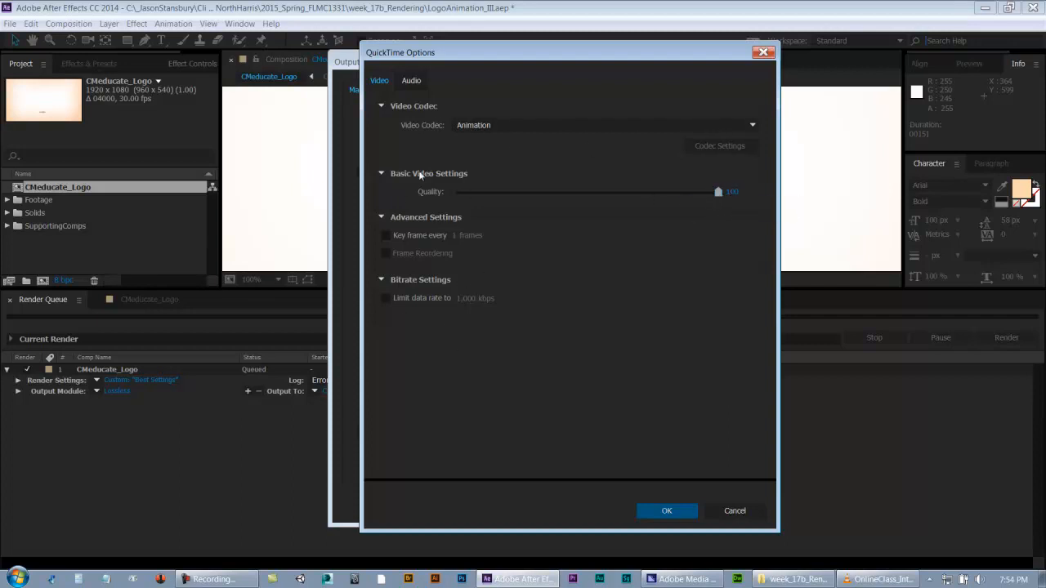
pyautogui.click(410, 85)
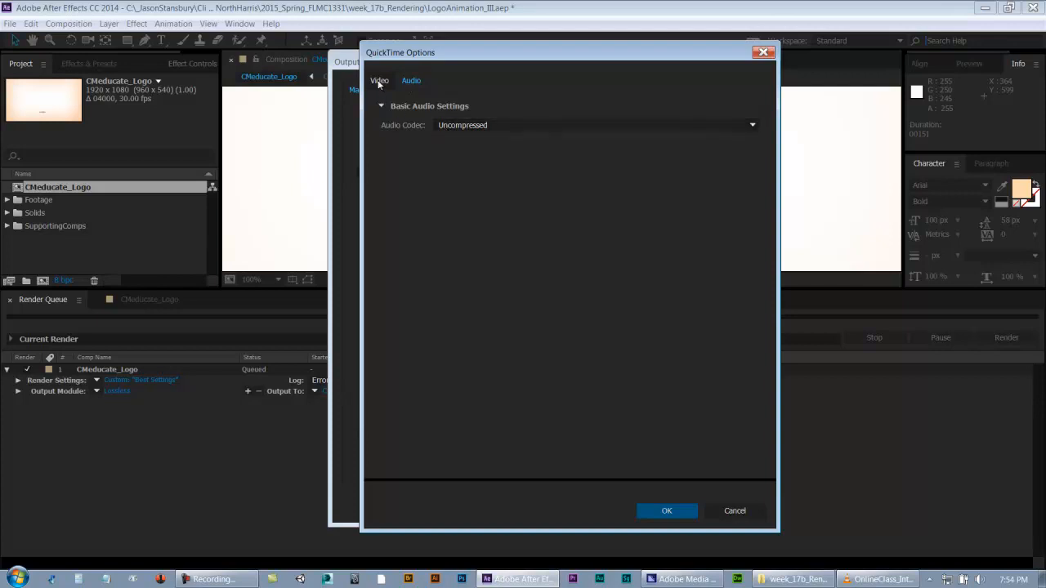
pyautogui.click(378, 82)
pyautogui.click(675, 515)
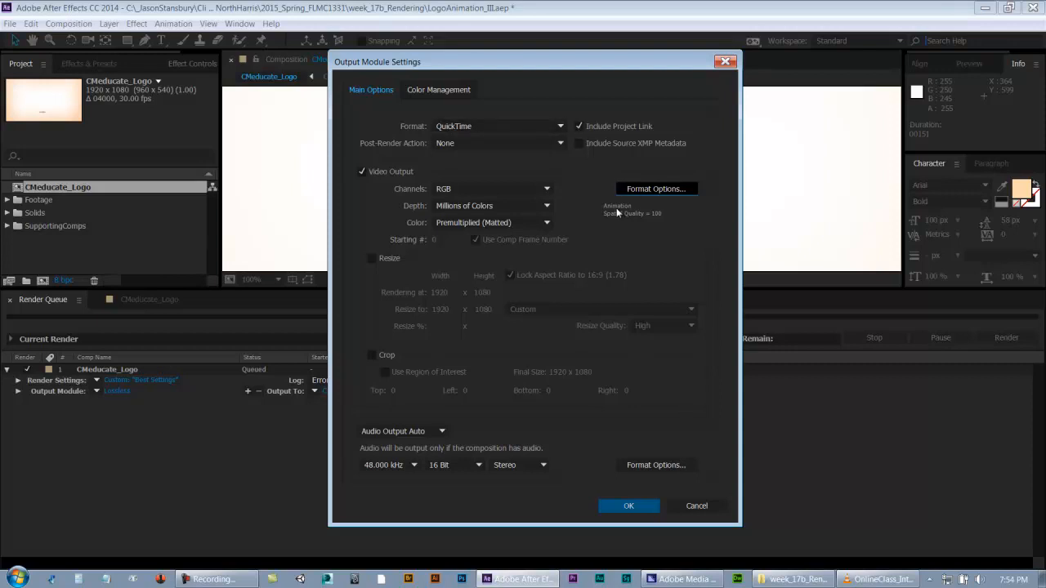
# Accept the output module settings and review the output module's details in the render queue.
pyautogui.click(611, 509)
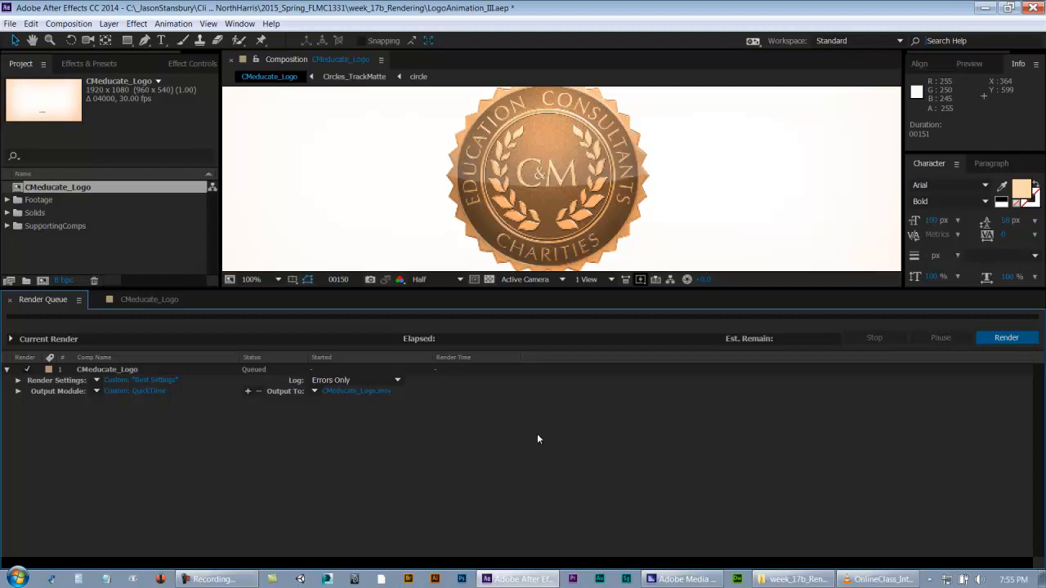
pyautogui.click(18, 391)
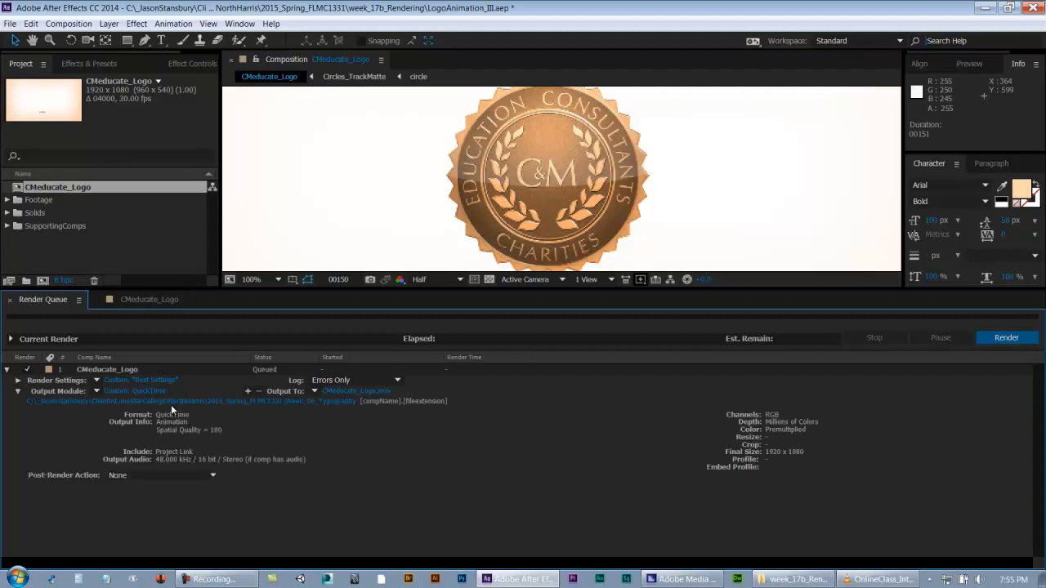
pyautogui.click(18, 392)
# Open the movie's output destination and browse to the week_17b_Rendering folder inside 2015_Spring_FLMC1331.
pyautogui.click(353, 392)
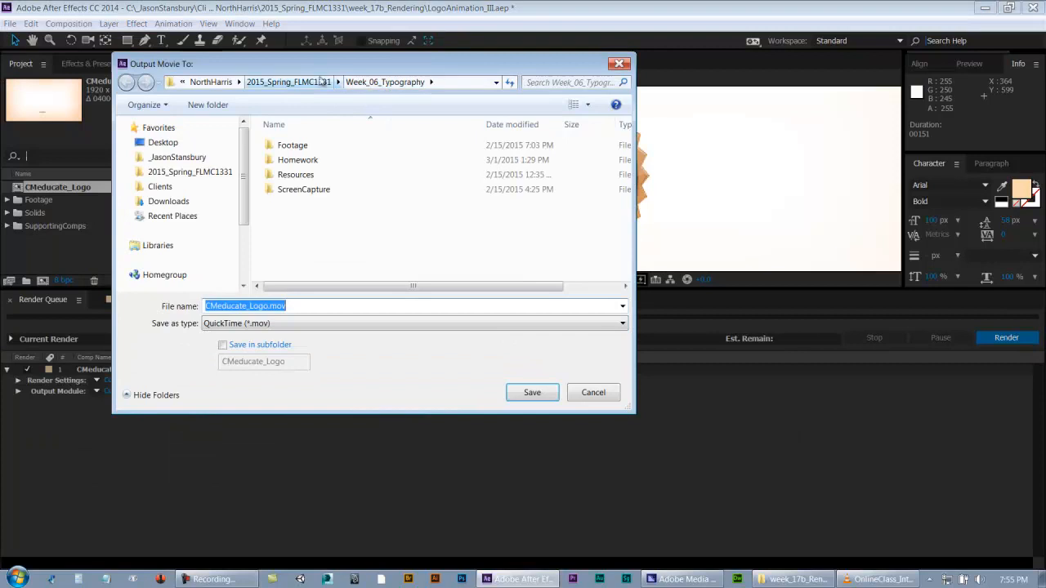
pyautogui.click(321, 82)
pyautogui.click(379, 234)
pyautogui.scroll(-2, 378, 234)
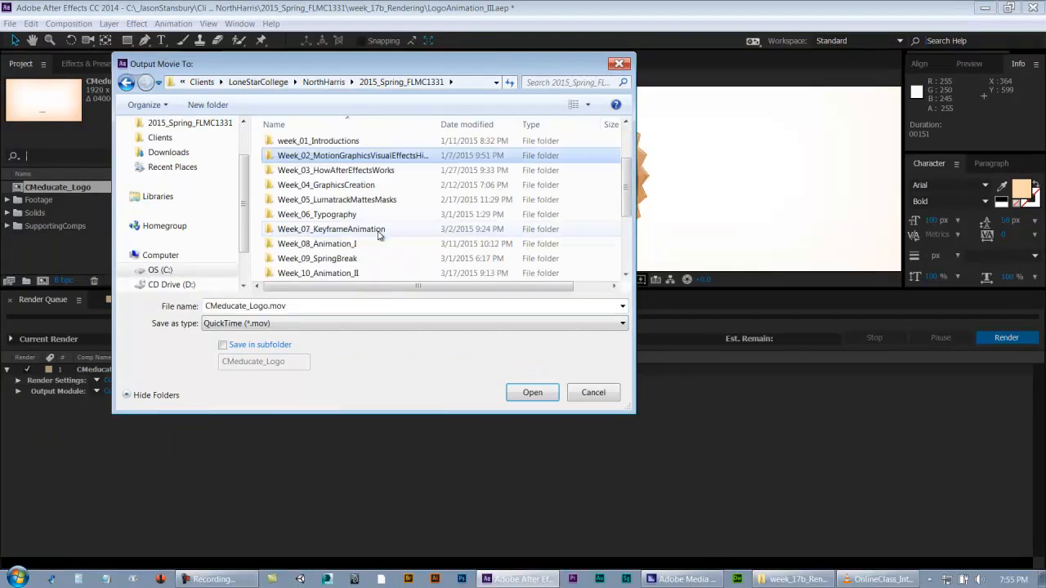
pyautogui.scroll(-3, 378, 235)
pyautogui.doubleClick(343, 271)
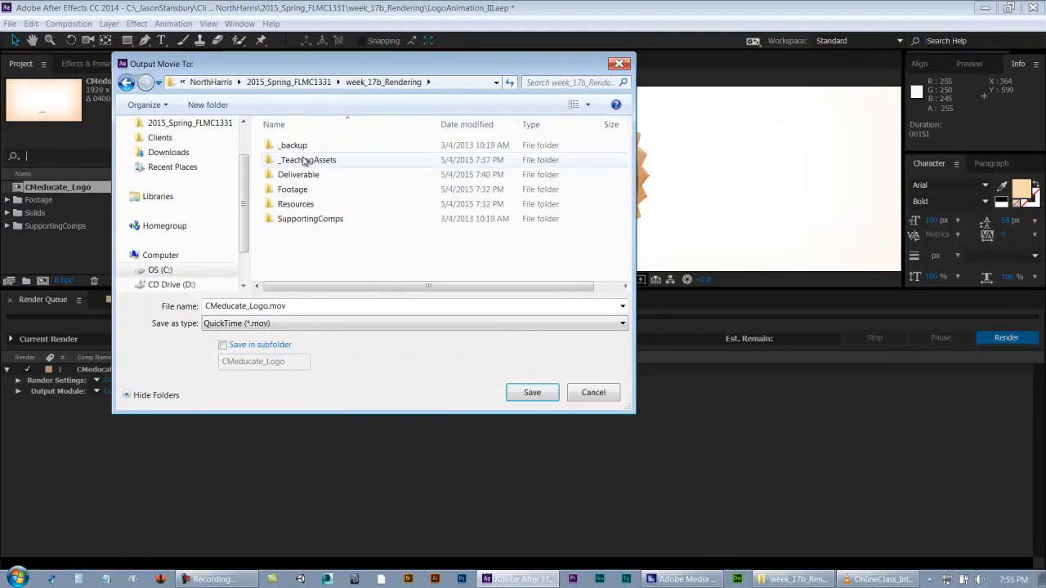
# Return to the 2015_Spring_FLMC1331 folder and reopen week_17b_Rendering, repeating this twice.
pyautogui.click(311, 85)
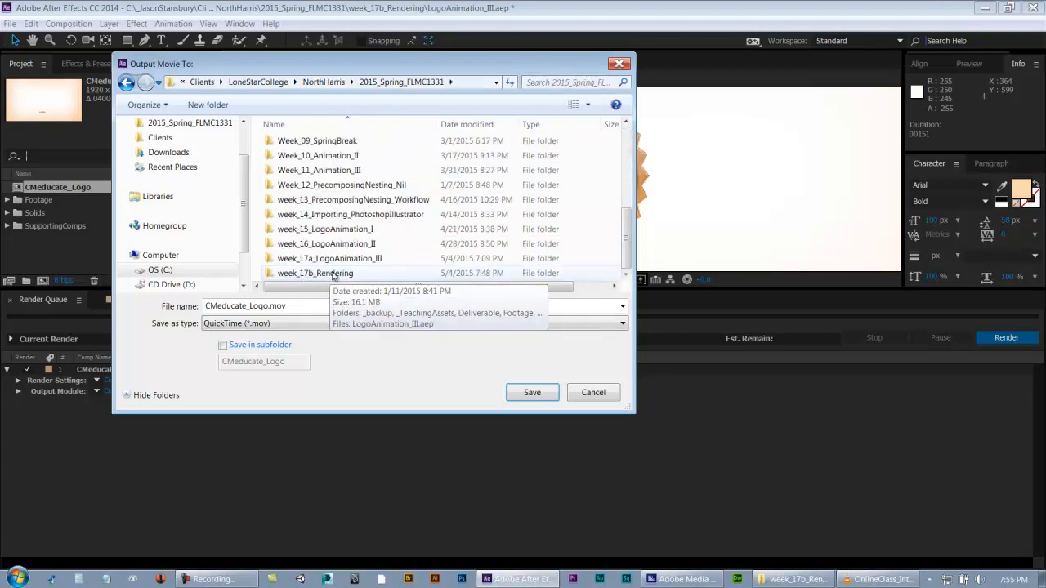
pyautogui.doubleClick(333, 274)
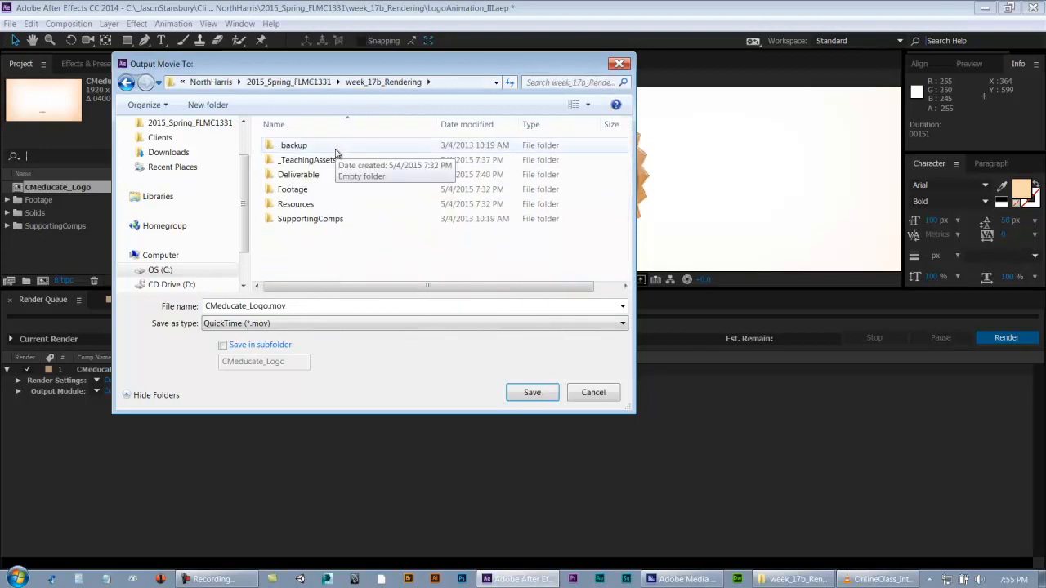
pyautogui.click(289, 82)
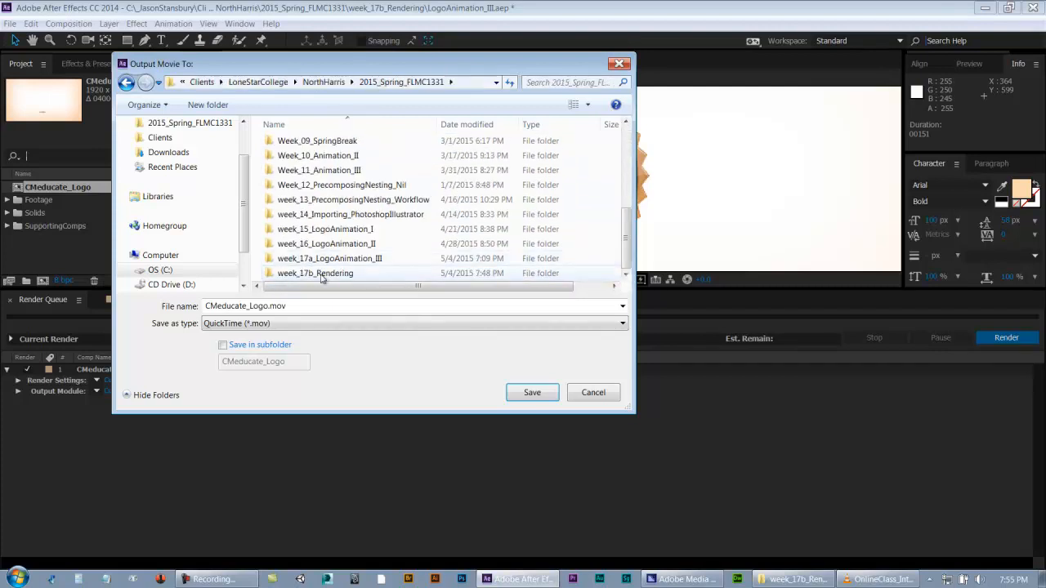
pyautogui.doubleClick(321, 274)
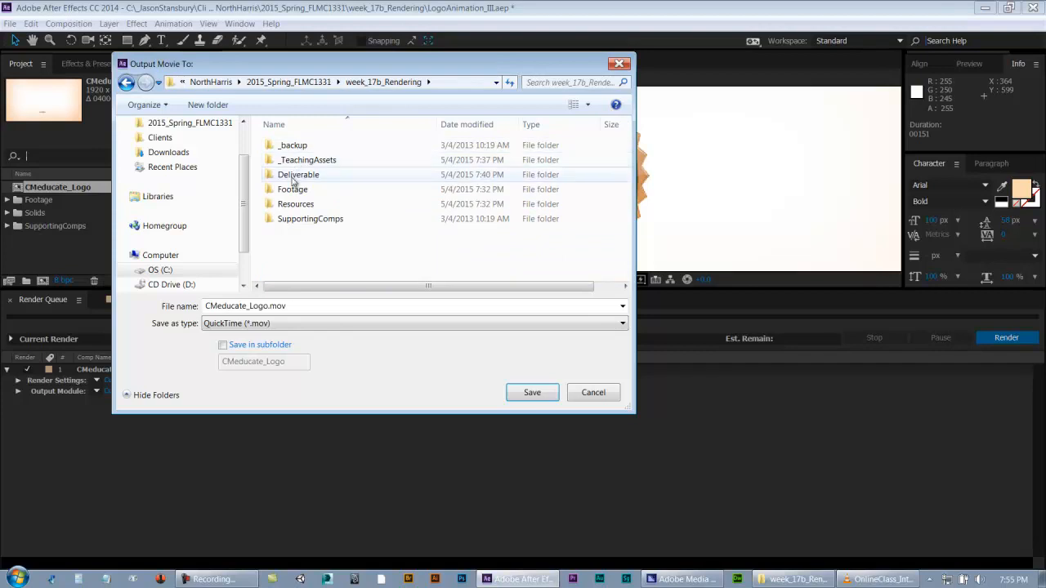
# Set the movie output to CMeducate_Logo.mov in the Deliverable\2015_05_04 folder and render the queued composition.
pyautogui.doubleClick(291, 175)
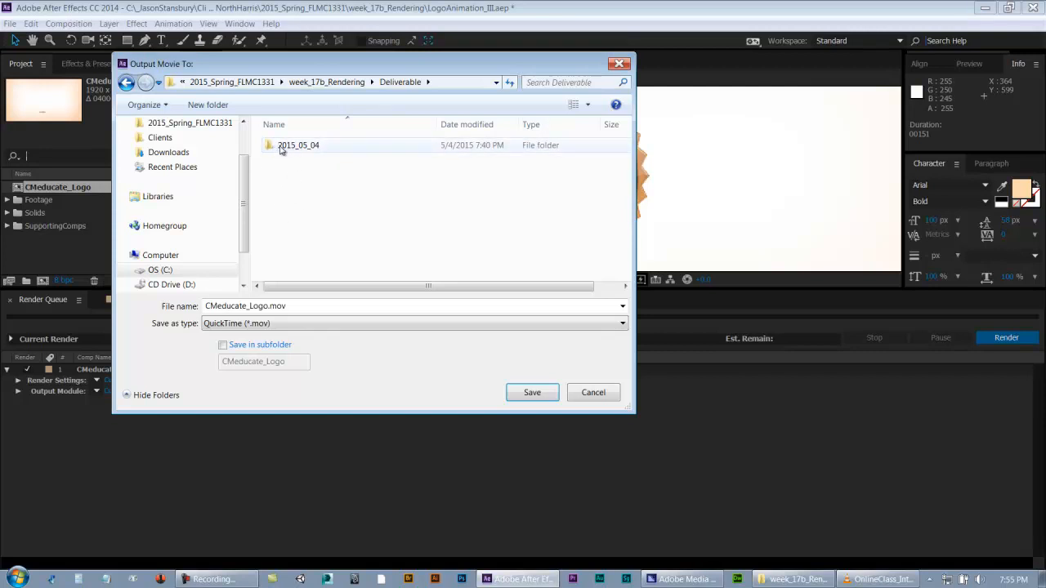
pyautogui.doubleClick(282, 147)
pyautogui.doubleClick(252, 307)
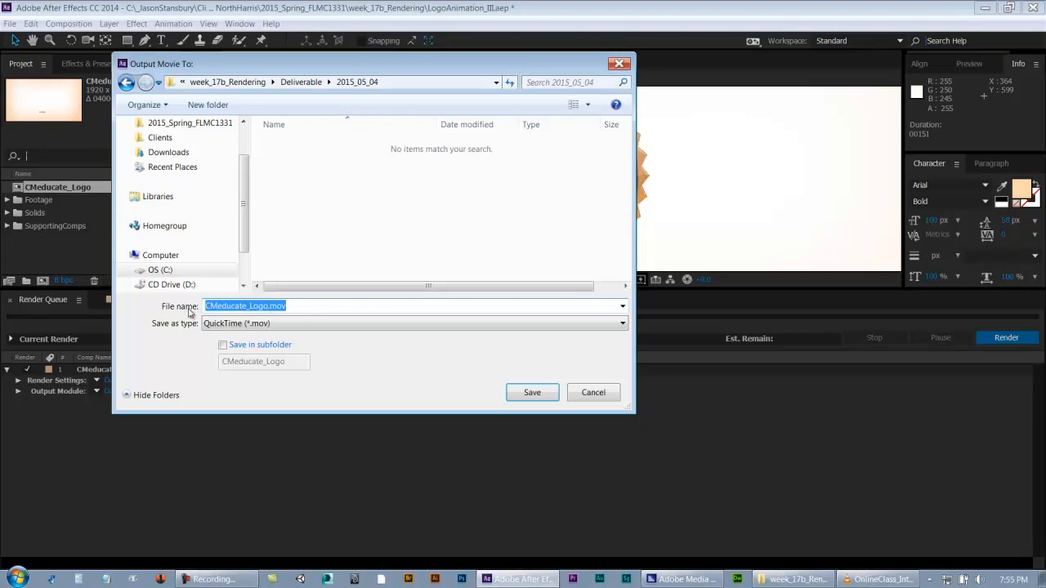
pyautogui.click(308, 309)
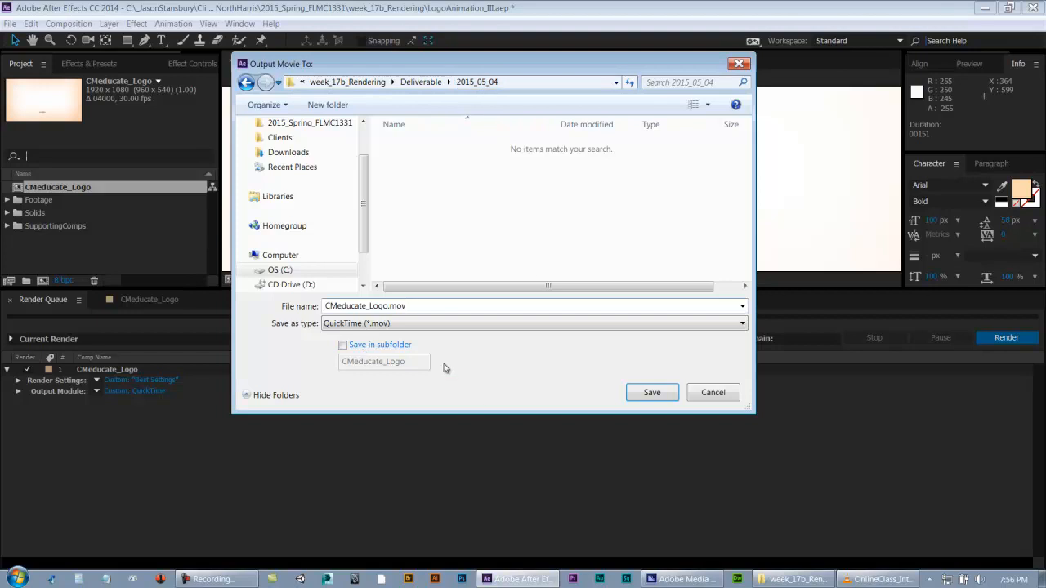
pyautogui.click(642, 395)
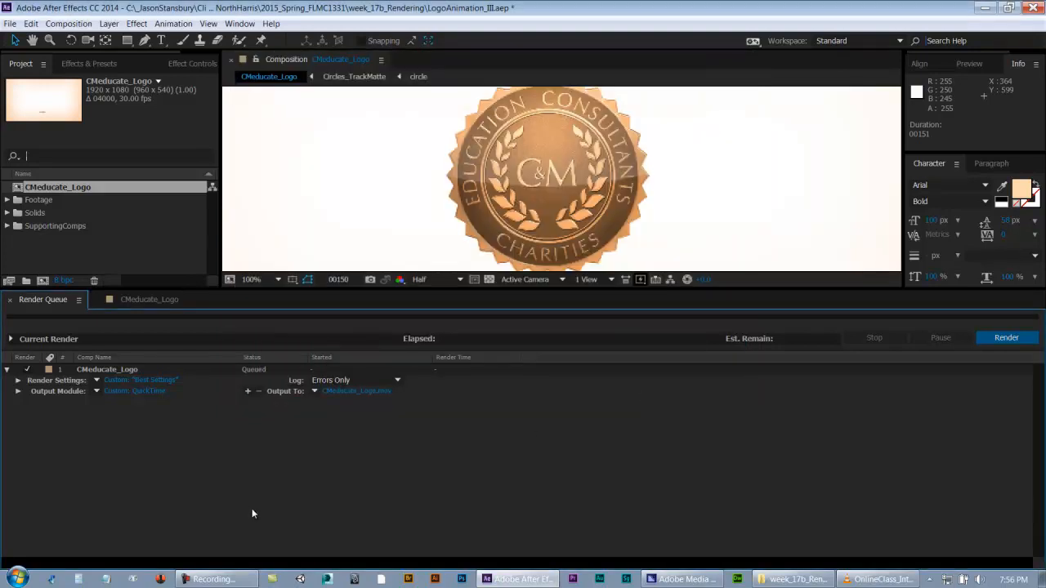
pyautogui.click(990, 337)
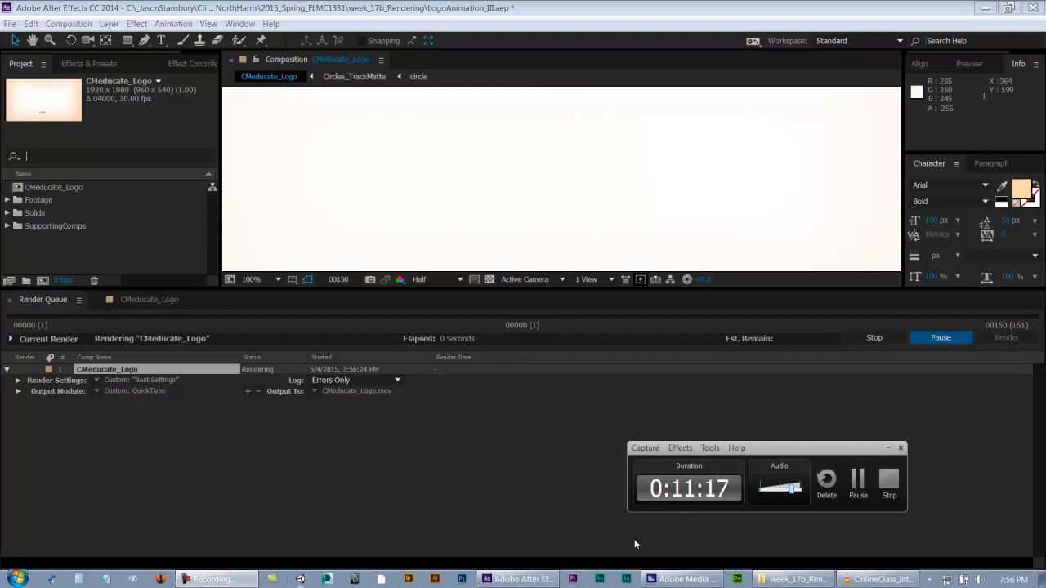
pyautogui.click(862, 482)
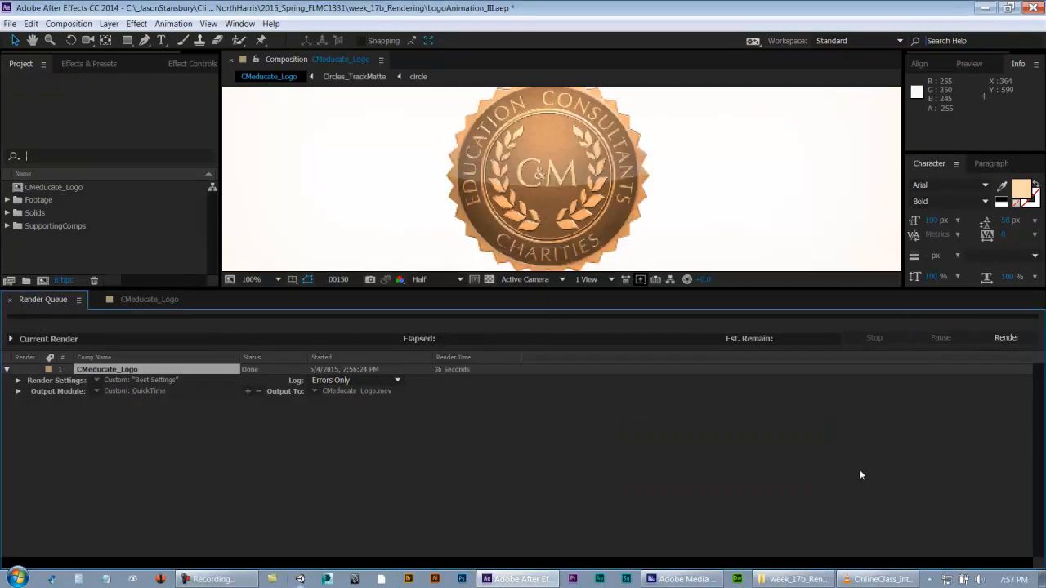
# Switch to Windows Explorer and open the 2015_05_04 folder inside Deliverable.
pyautogui.click(793, 580)
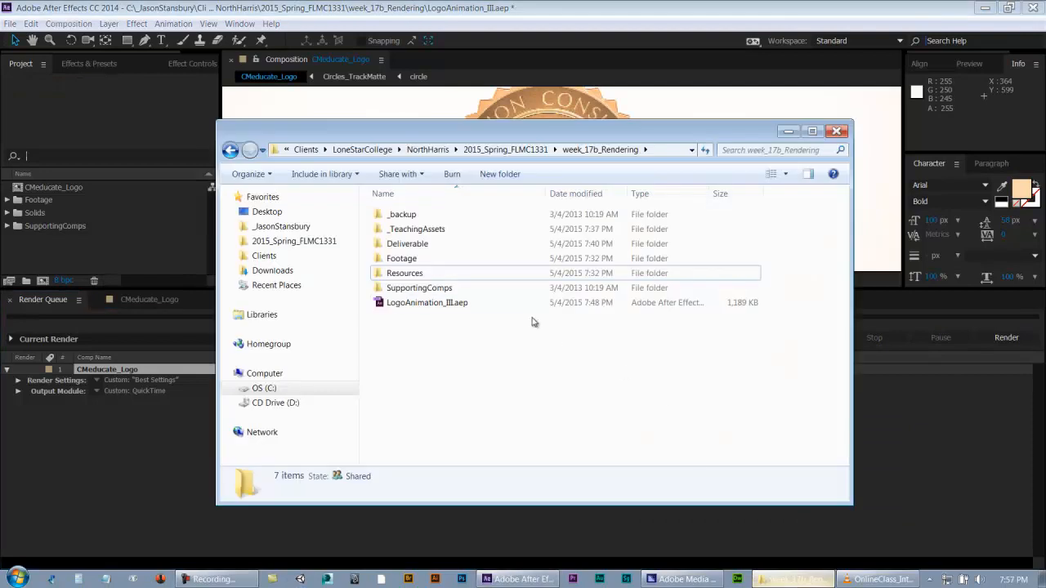
pyautogui.doubleClick(406, 244)
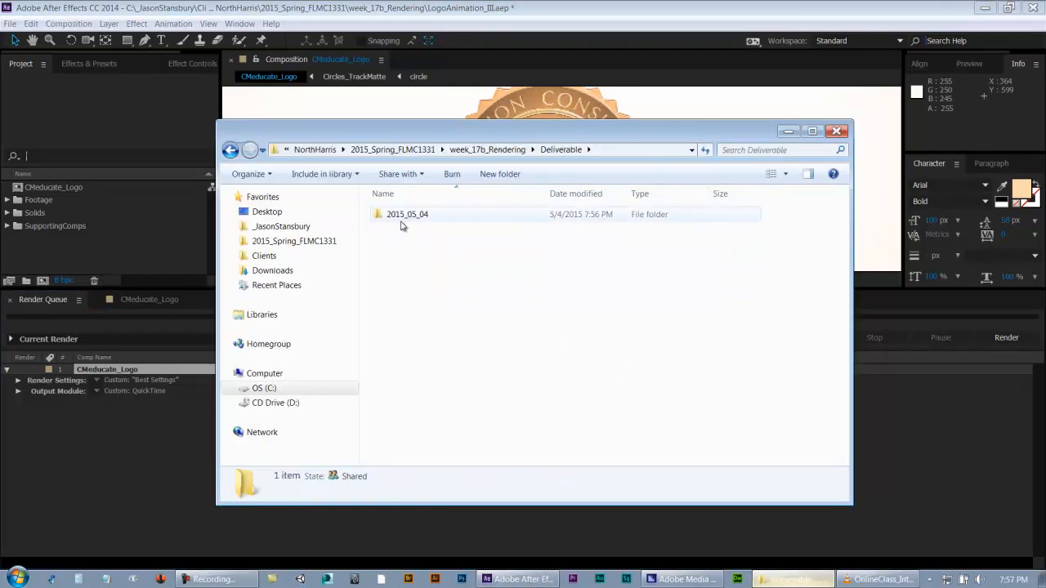
pyautogui.doubleClick(401, 221)
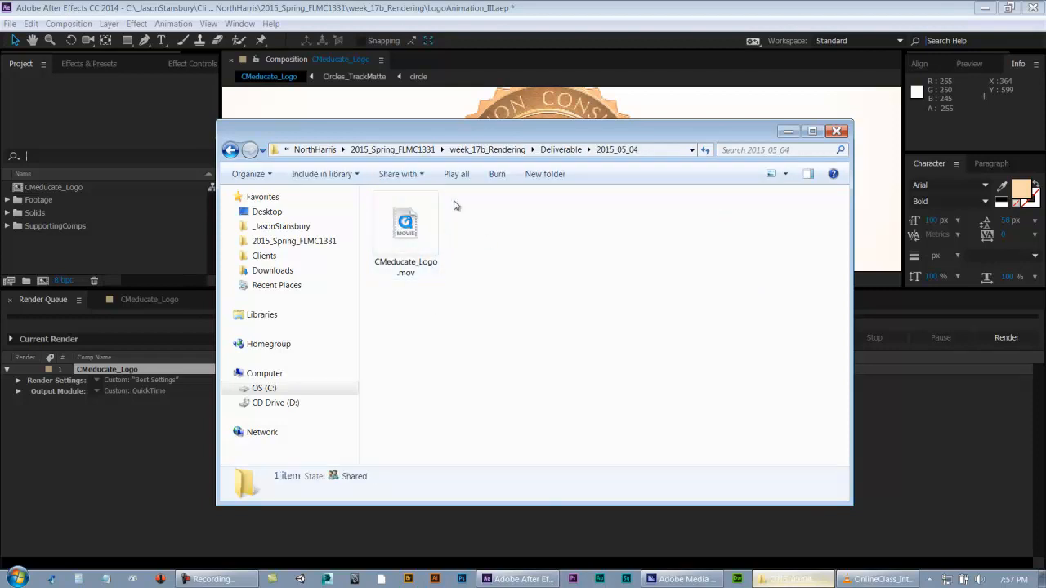
# List the folder's files in details view, then widen the Name column and the window so all file details fit.
pyautogui.moveTo(547, 139); pyautogui.dragTo(527, 138)
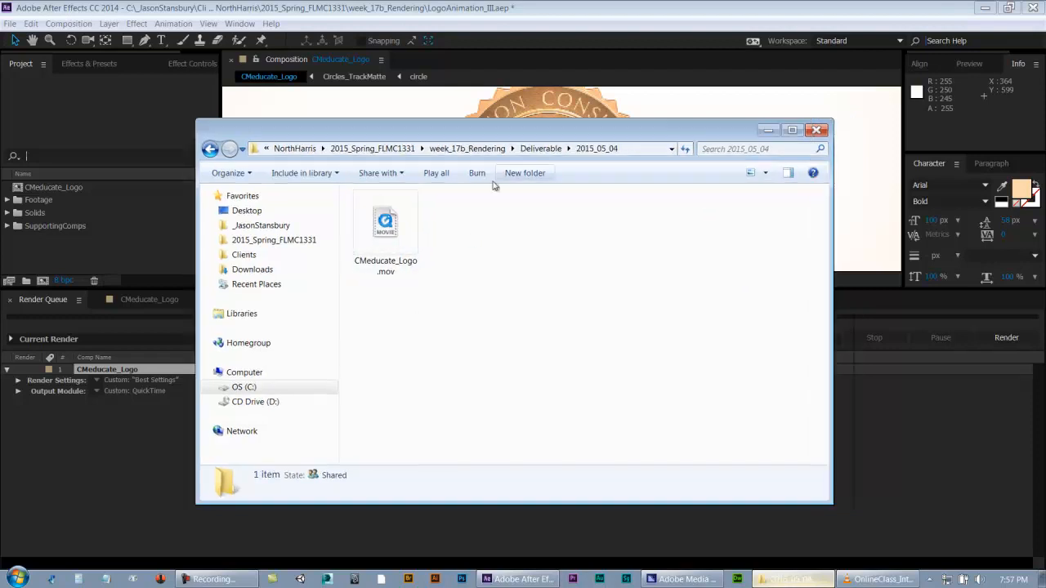
pyautogui.click(766, 173)
pyautogui.click(809, 260)
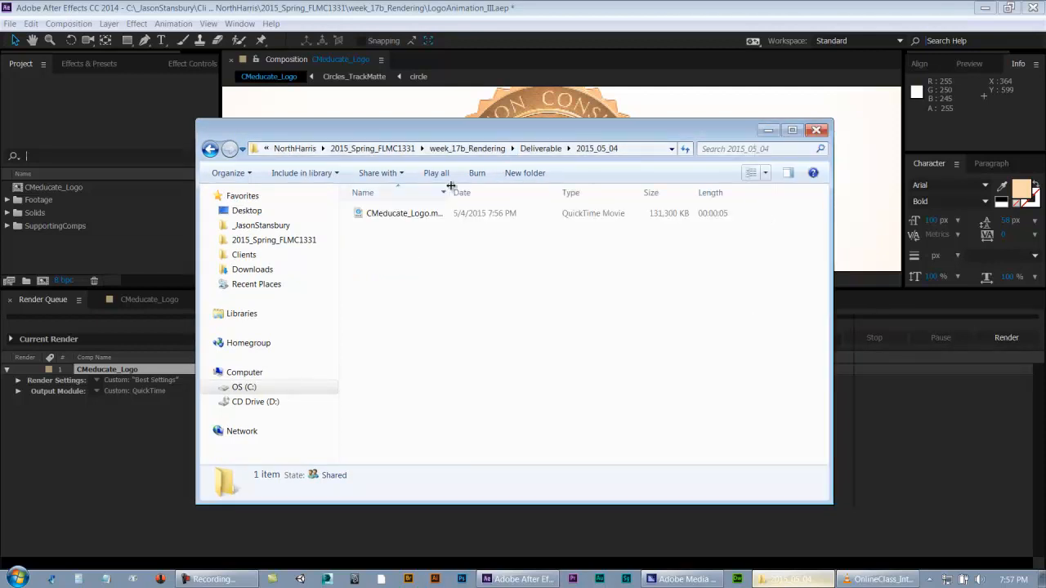
pyautogui.moveTo(450, 192); pyautogui.dragTo(578, 193)
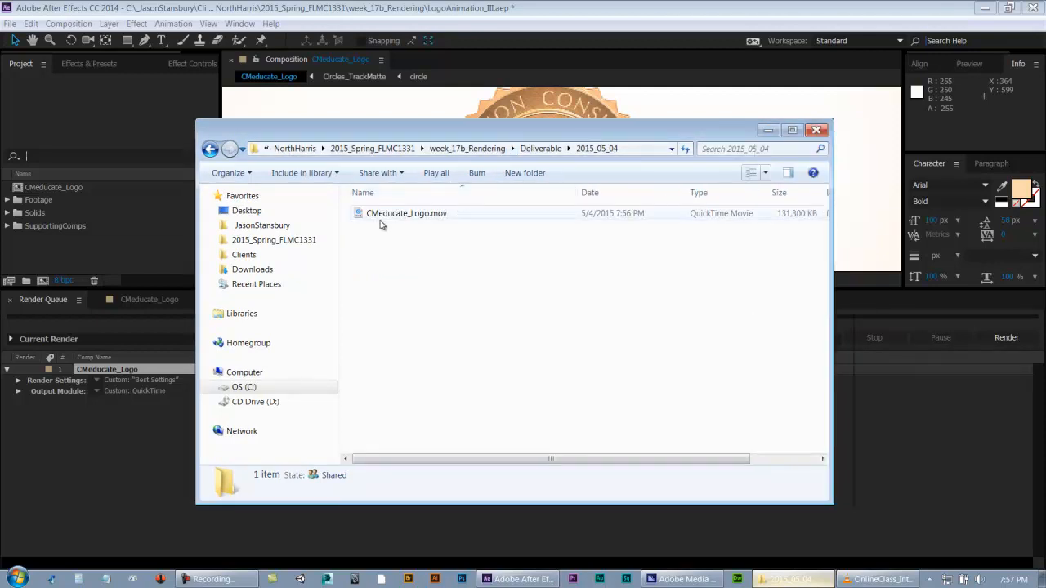
pyautogui.moveTo(832, 250); pyautogui.dragTo(916, 250)
pyautogui.moveTo(461, 135); pyautogui.dragTo(437, 108)
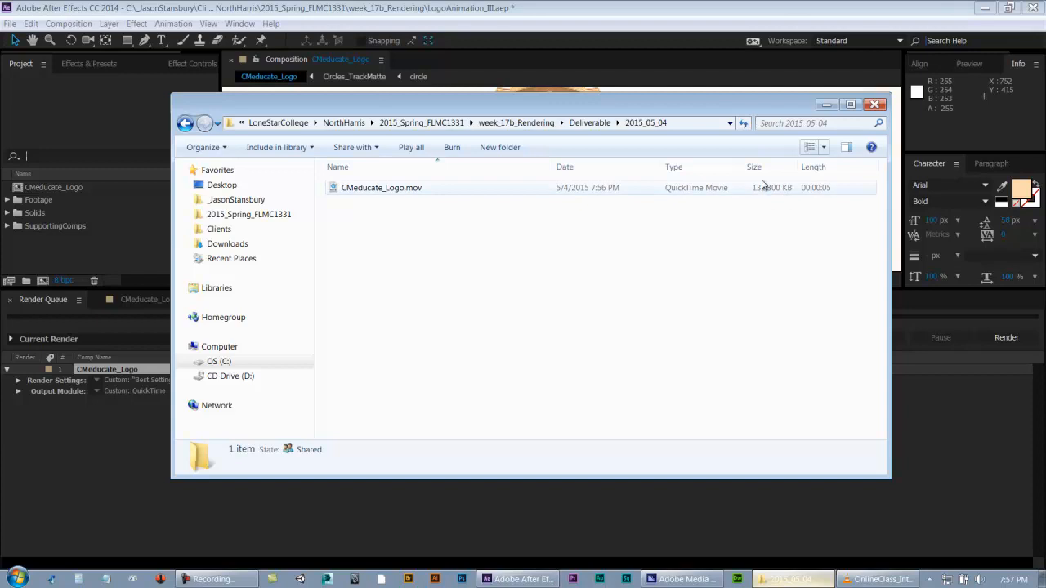
# Open CMeducate_Logo.mov in QuickTime Player, fit the movie to the screen and play it.
pyautogui.click(334, 193)
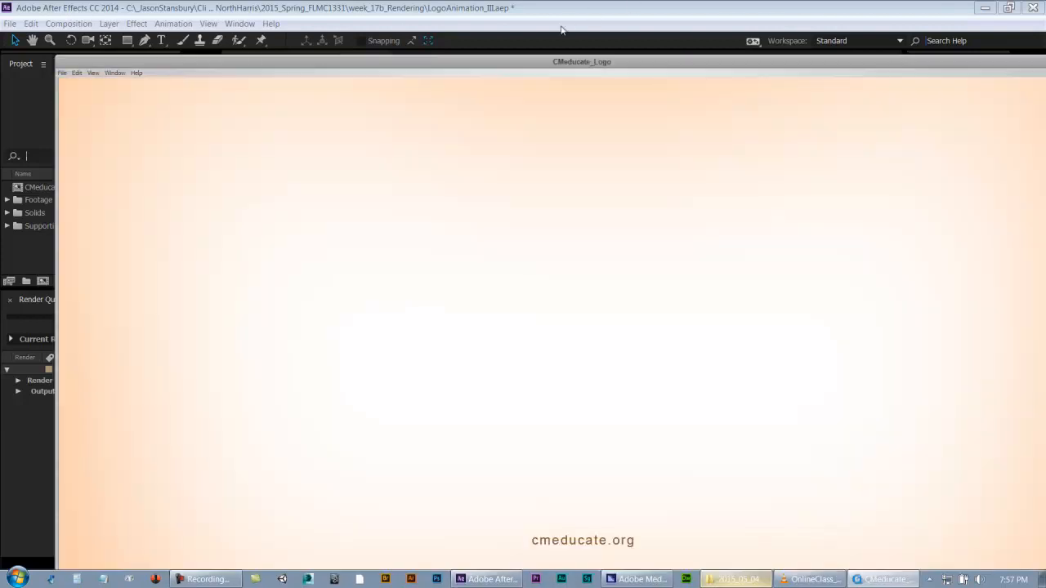
pyautogui.moveTo(569, 62); pyautogui.dragTo(526, 42)
pyautogui.hotkey('ctrl', '0')
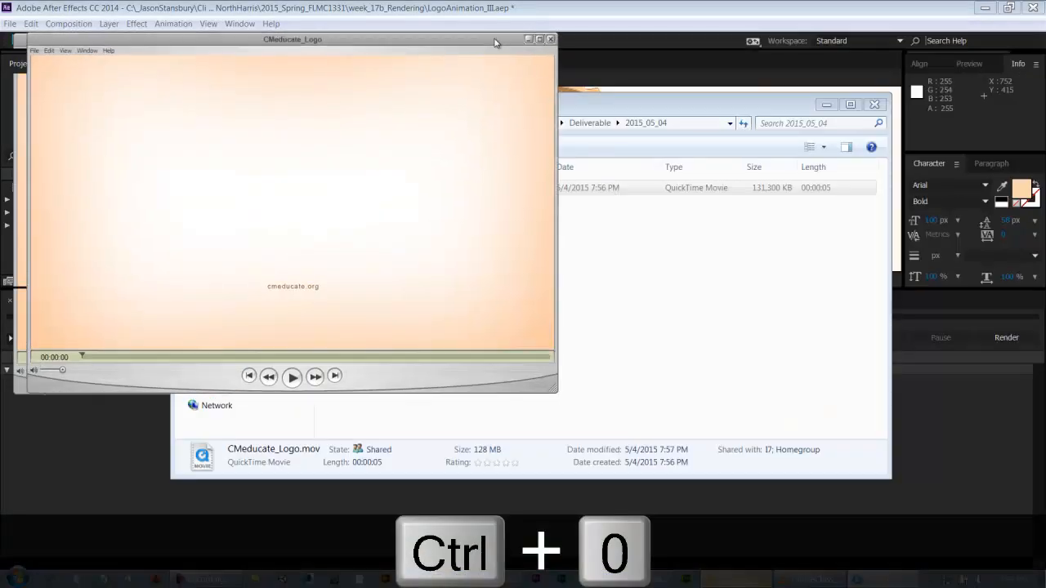
pyautogui.hotkey('ctrl', '3')
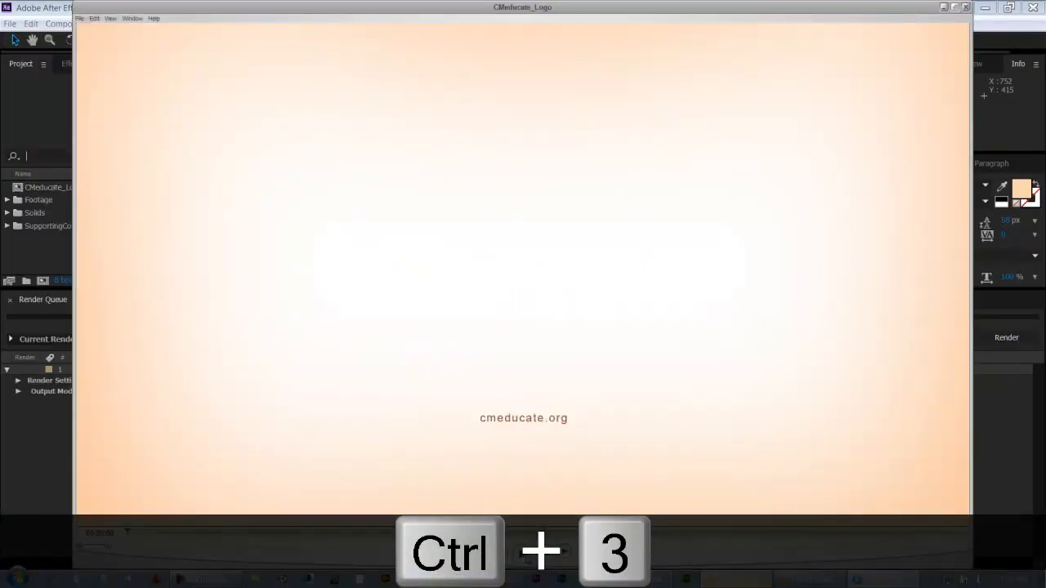
pyautogui.press('space')
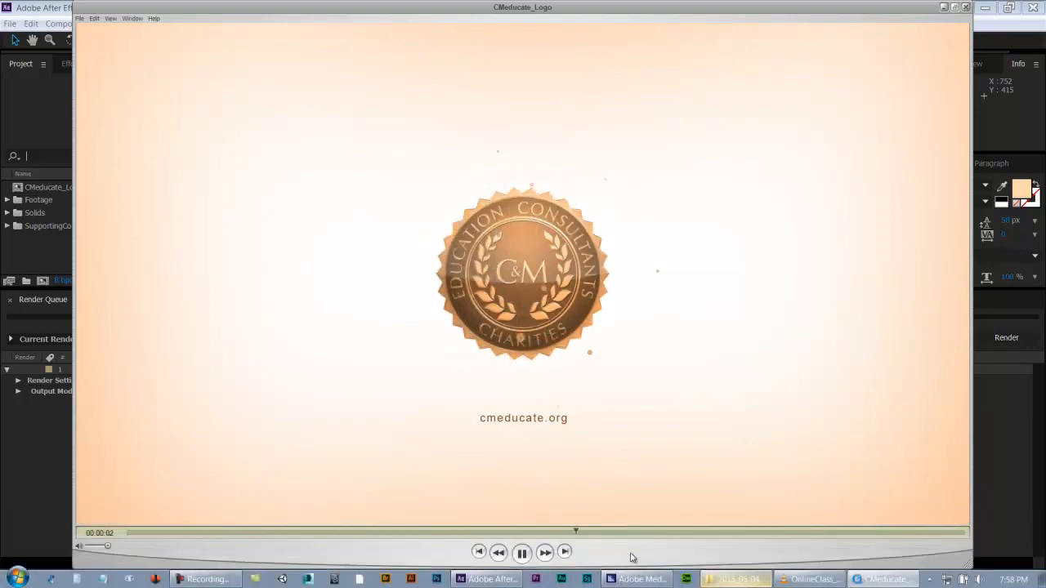
pyautogui.click(523, 553)
# View the movie at half size, double size and half size again, and close the player.
pyautogui.hotkey('ctrl', '0')
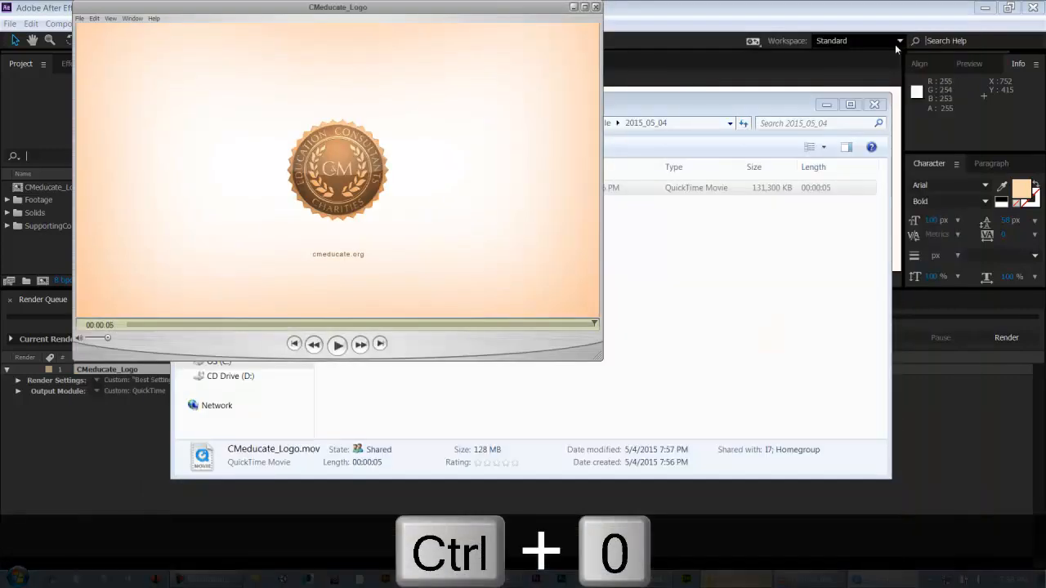
pyautogui.hotkey('ctrl', '2')
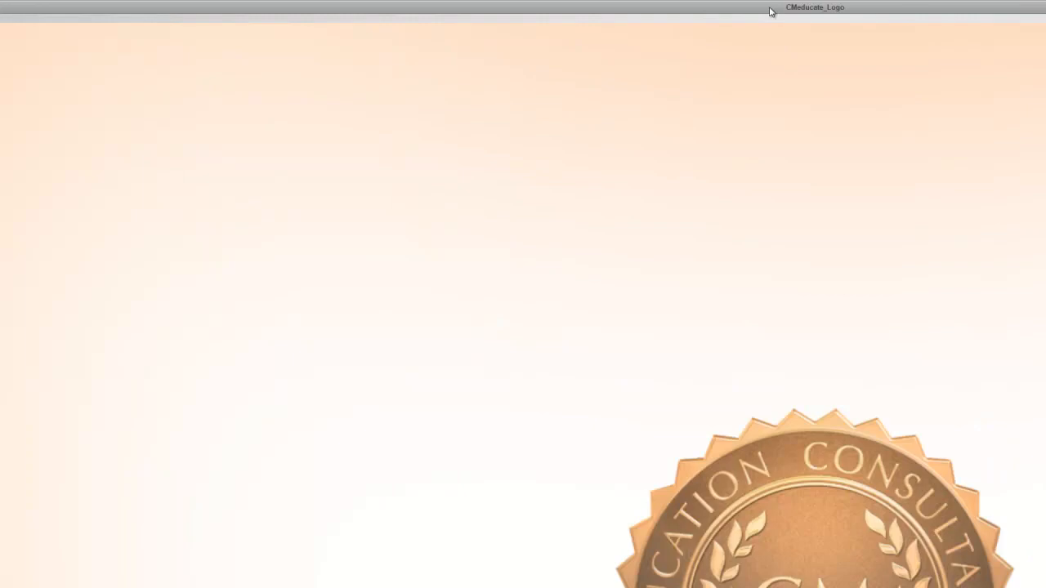
pyautogui.hotkey('ctrl', '0')
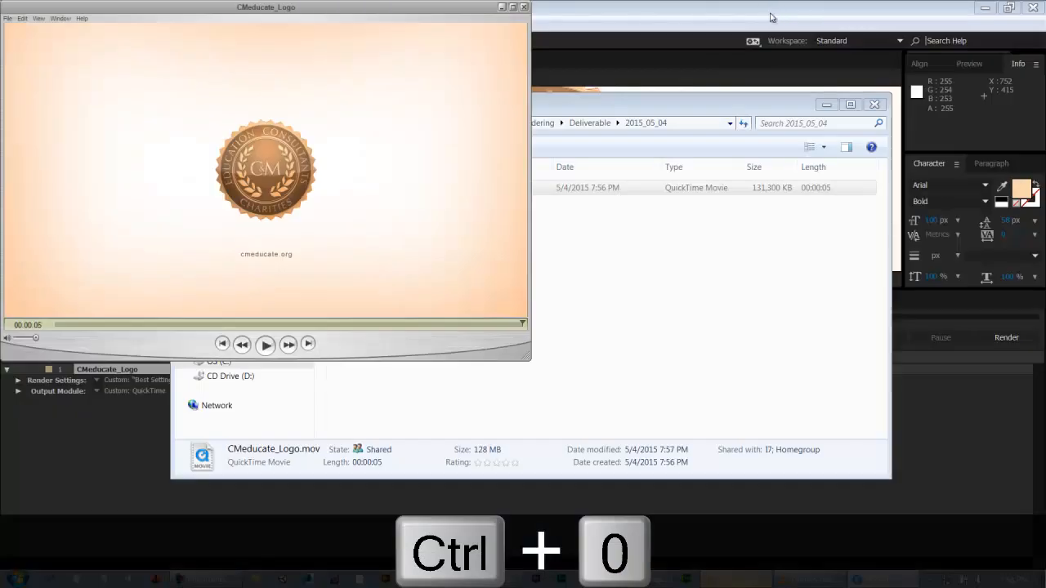
pyautogui.click(523, 8)
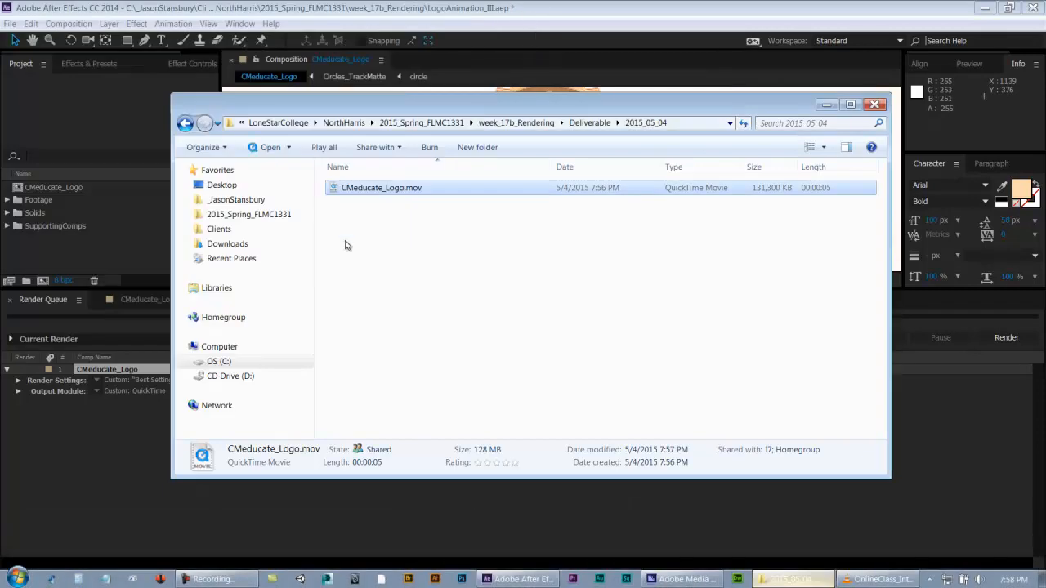
# Return to After Effects and remove the finished CMeducate_Logo item from the render queue.
pyautogui.moveTo(412, 108); pyautogui.dragTo(422, 122)
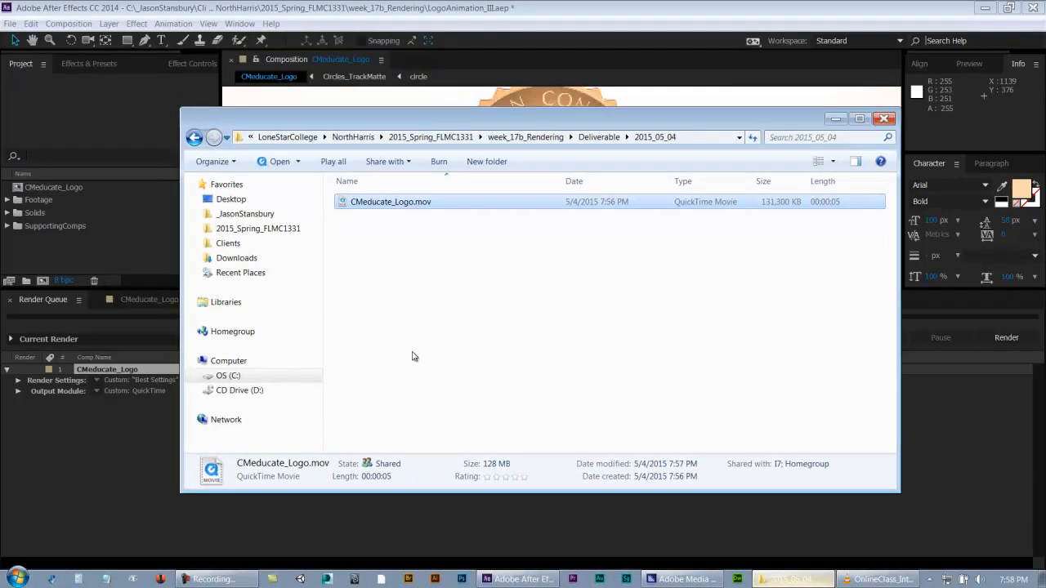
pyautogui.click(95, 482)
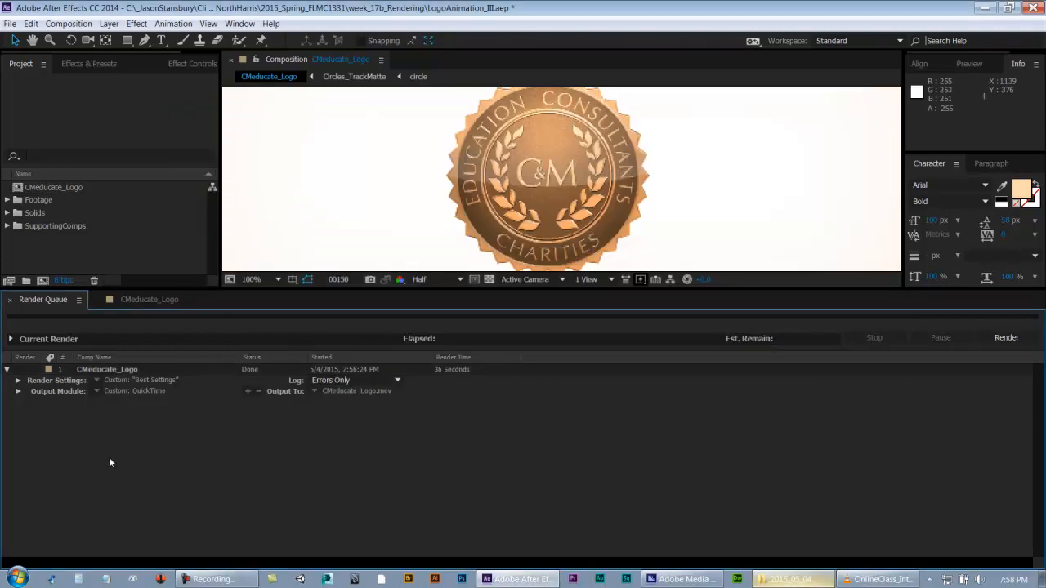
pyautogui.click(145, 299)
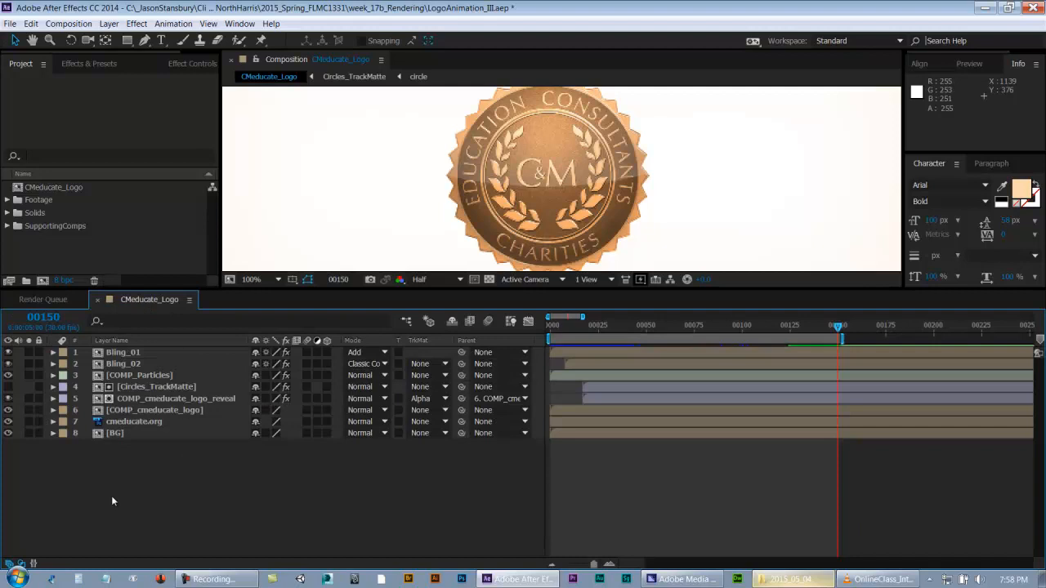
pyautogui.click(44, 298)
pyautogui.click(126, 374)
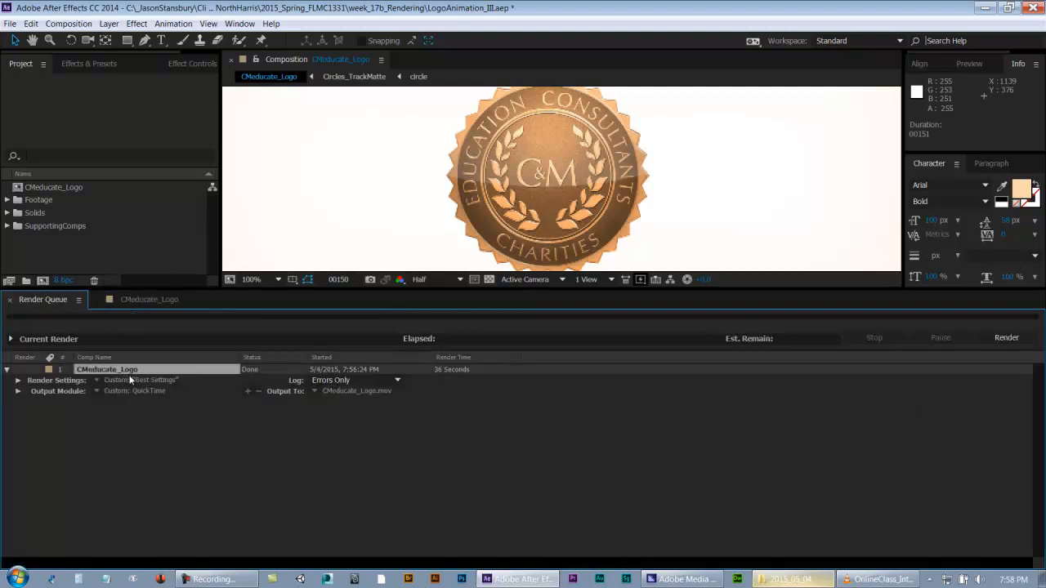
pyautogui.press('Delete')
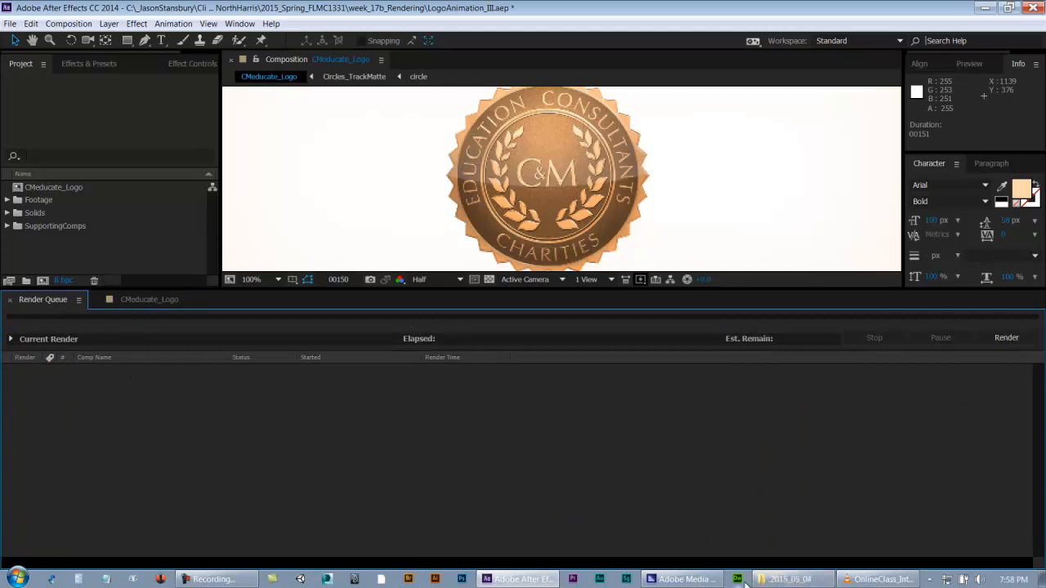
# Switch to the 2015_05_04 folder in Windows Explorer and select the rendered CMeducate_Logo.mov for review.
pyautogui.click(812, 581)
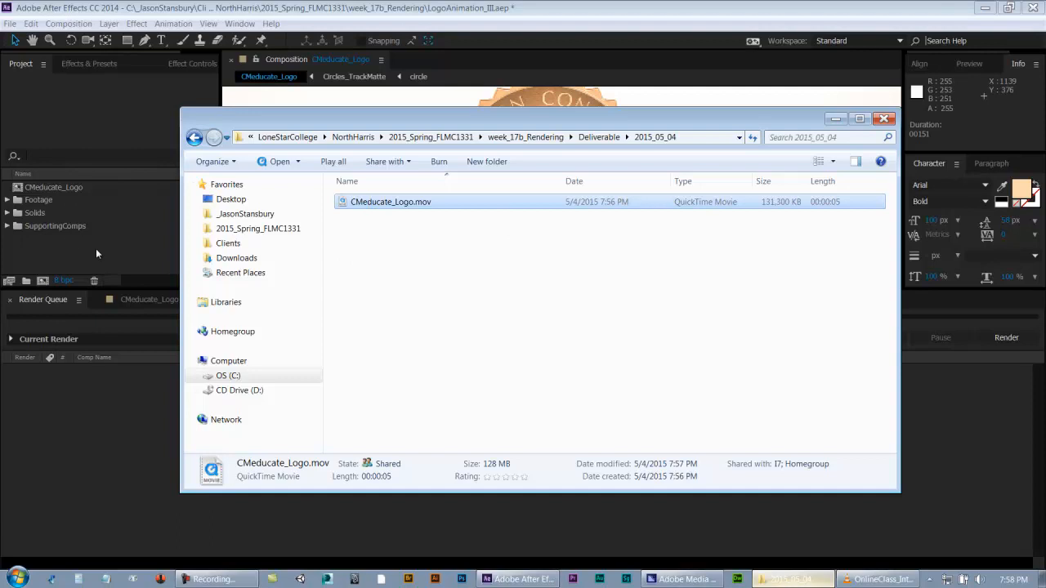
pyautogui.click(431, 263)
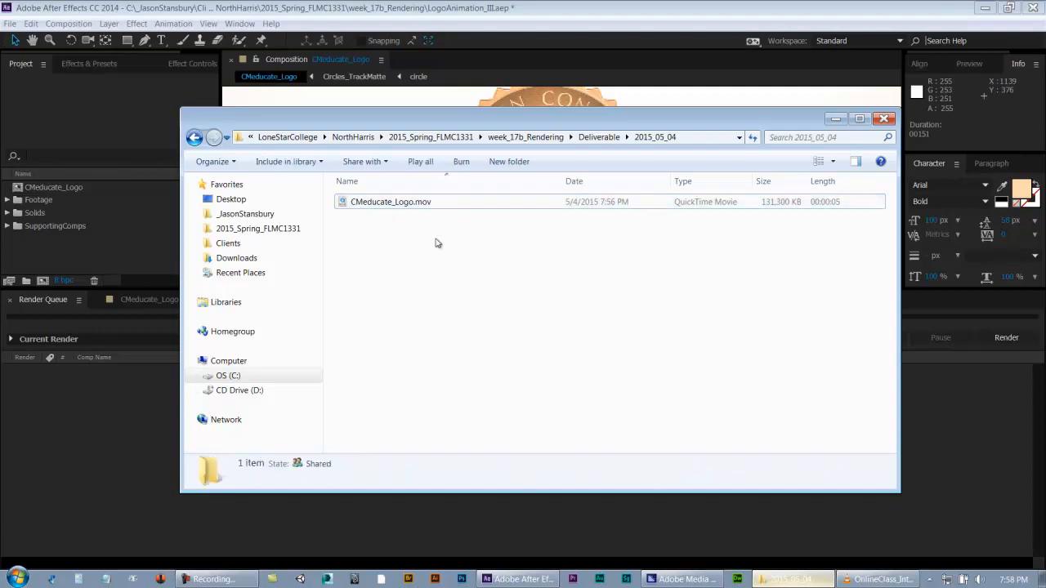
pyautogui.click(382, 204)
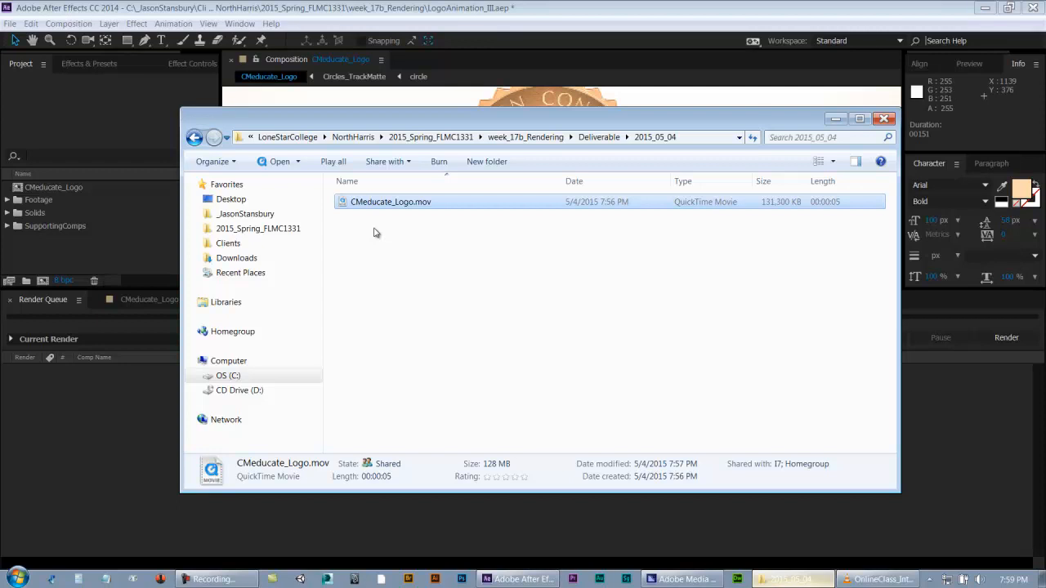
# Return to After Effects, show the CMeducate_Logo composition's timeline and save the project.
pyautogui.click(39, 424)
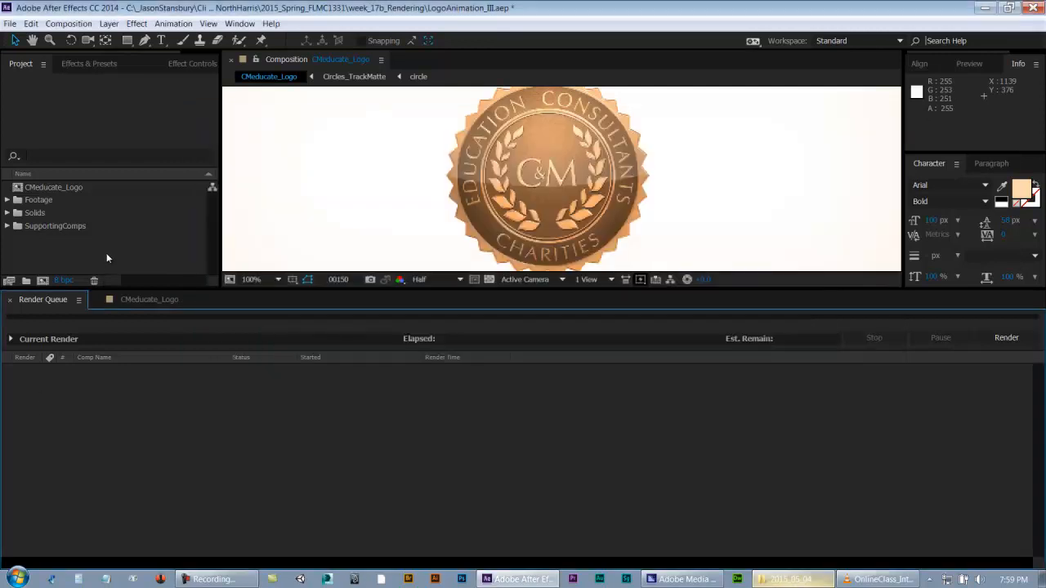
pyautogui.click(136, 299)
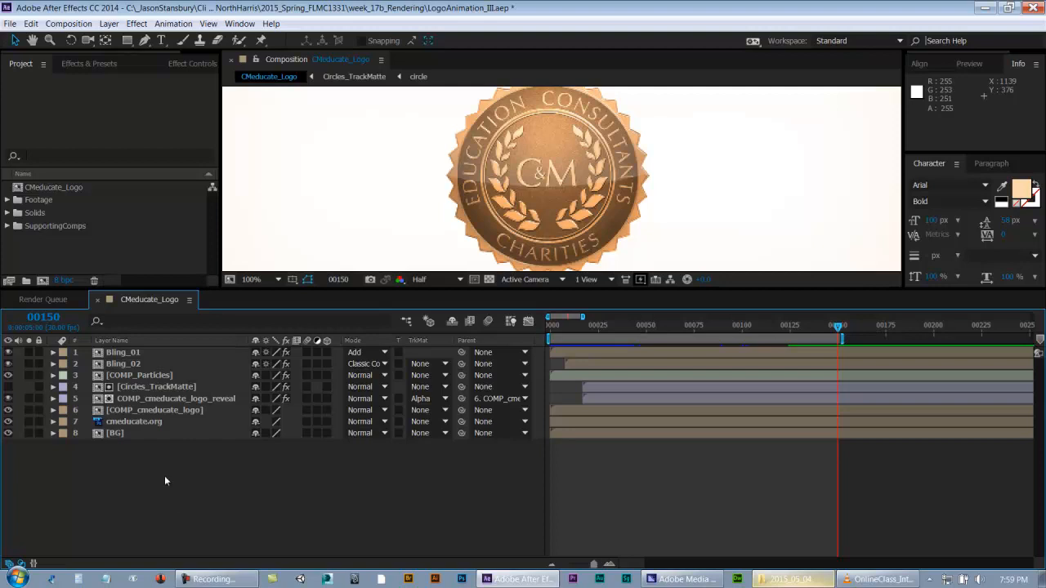
pyautogui.hotkey('ctrl', 's')
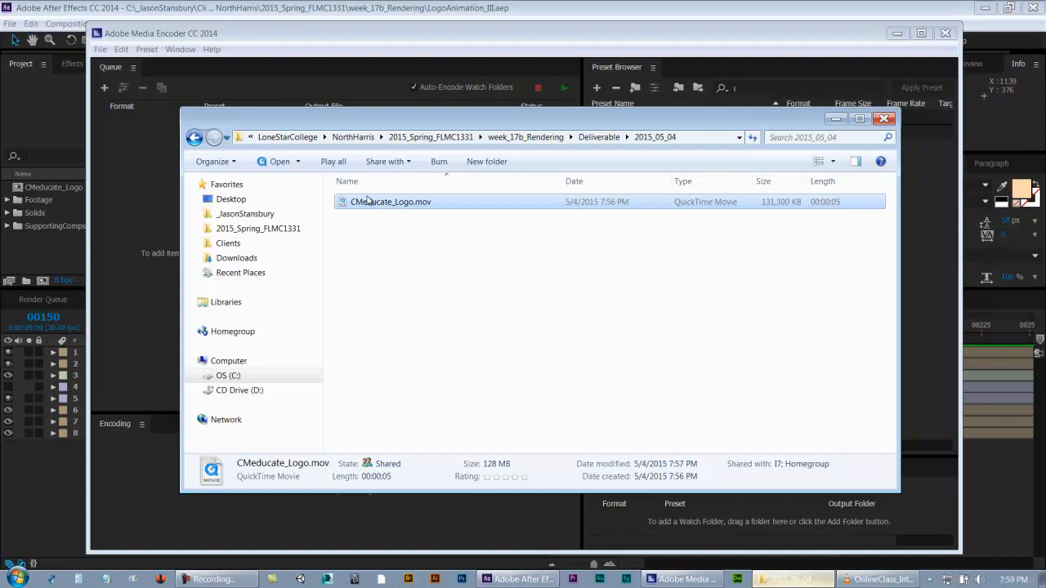
# Deselect CMeducate_Logo.mov in the folder and minimize the Explorer window to work in Adobe Media Encoder.
pyautogui.click(391, 233)
pyautogui.click(377, 206)
pyautogui.click(449, 268)
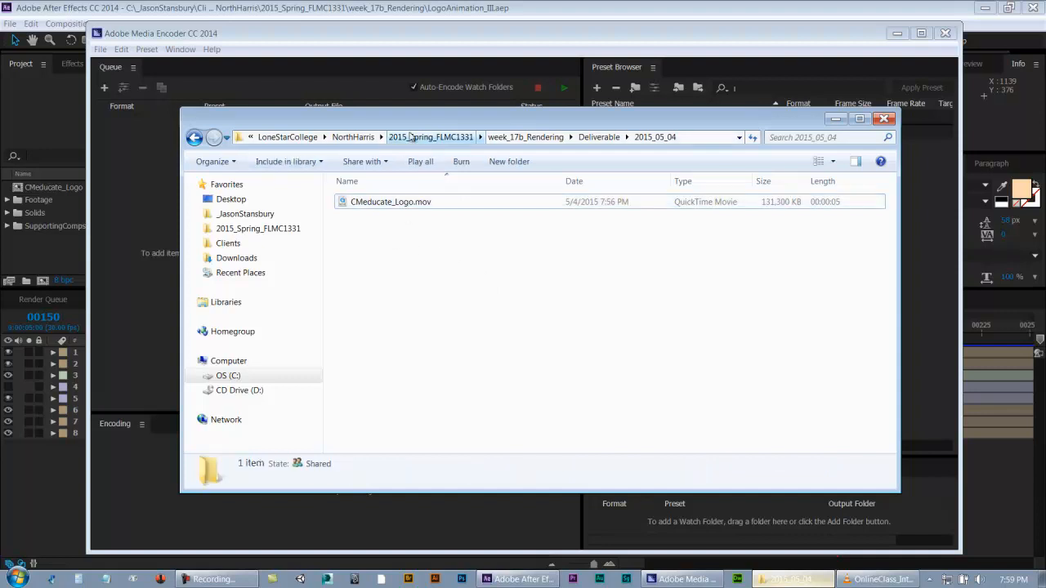
pyautogui.click(835, 119)
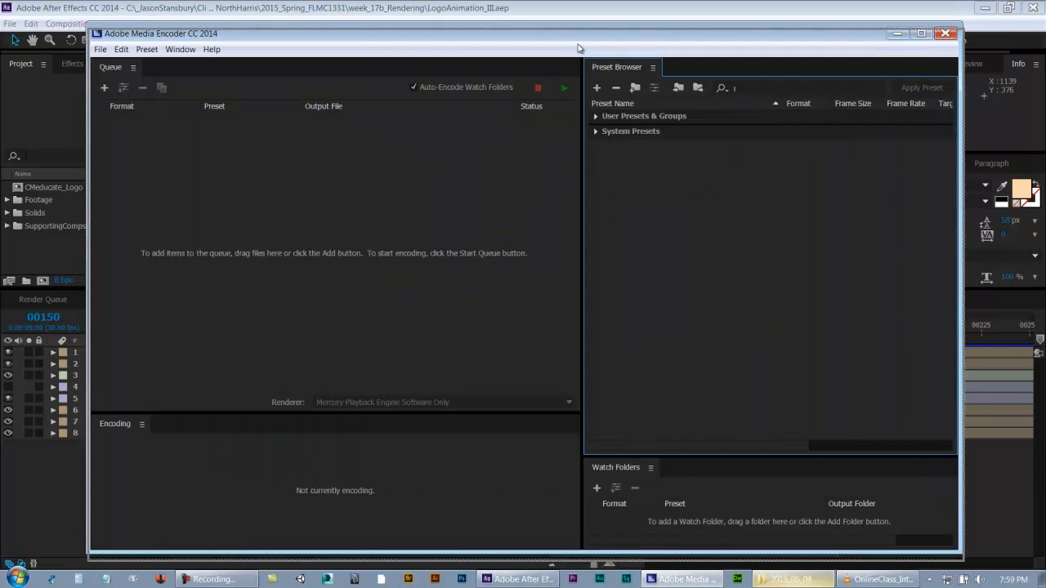
pyautogui.moveTo(570, 43); pyautogui.dragTo(562, 44)
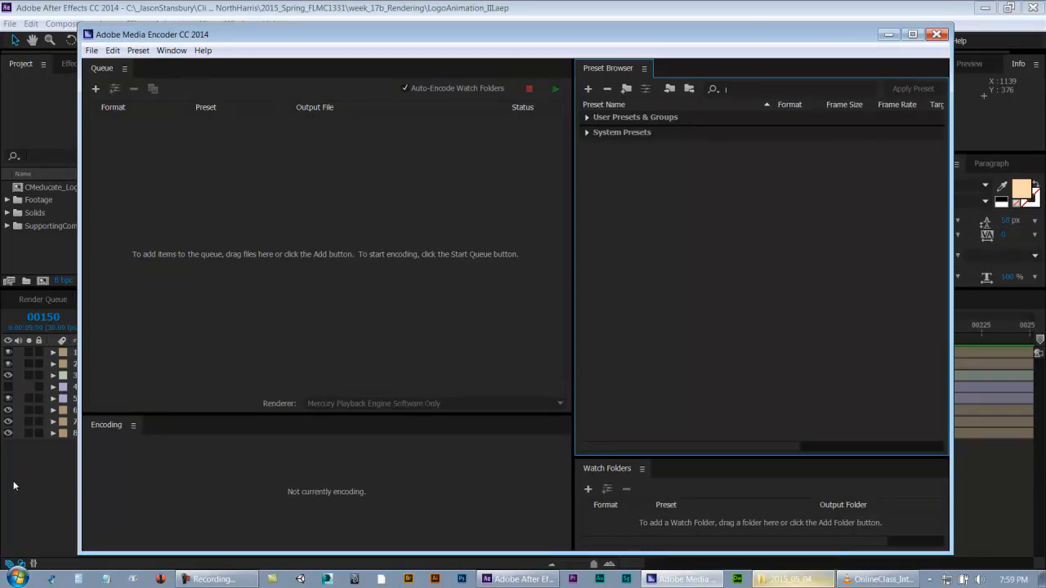
# Switch to After Effects, add the CMeducate_Logo composition to the Adobe Media Encoder queue, and return to Media Encoder.
pyautogui.moveTo(452, 42); pyautogui.dragTo(469, 41)
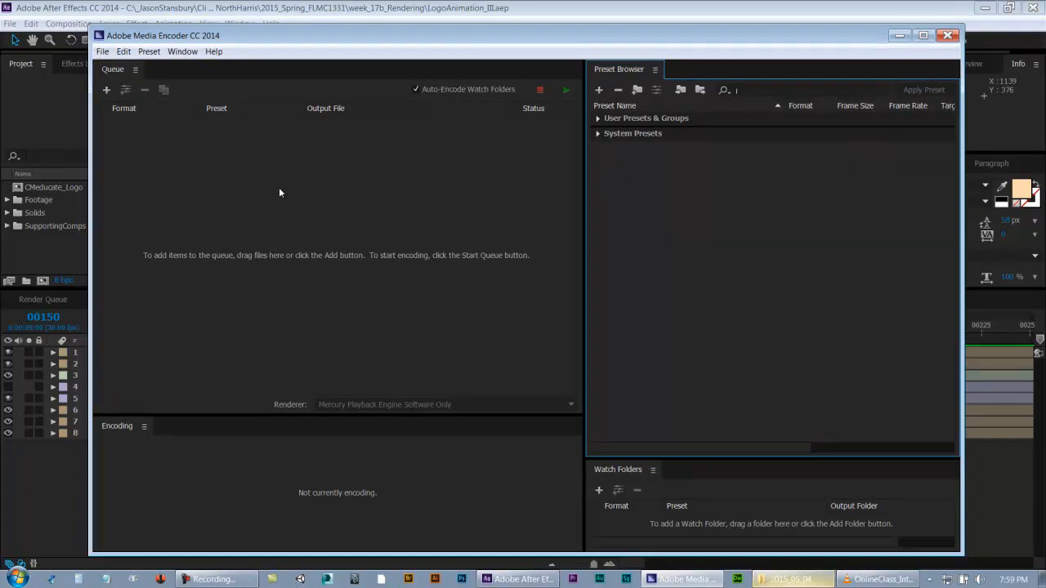
pyautogui.moveTo(303, 37); pyautogui.dragTo(322, 40)
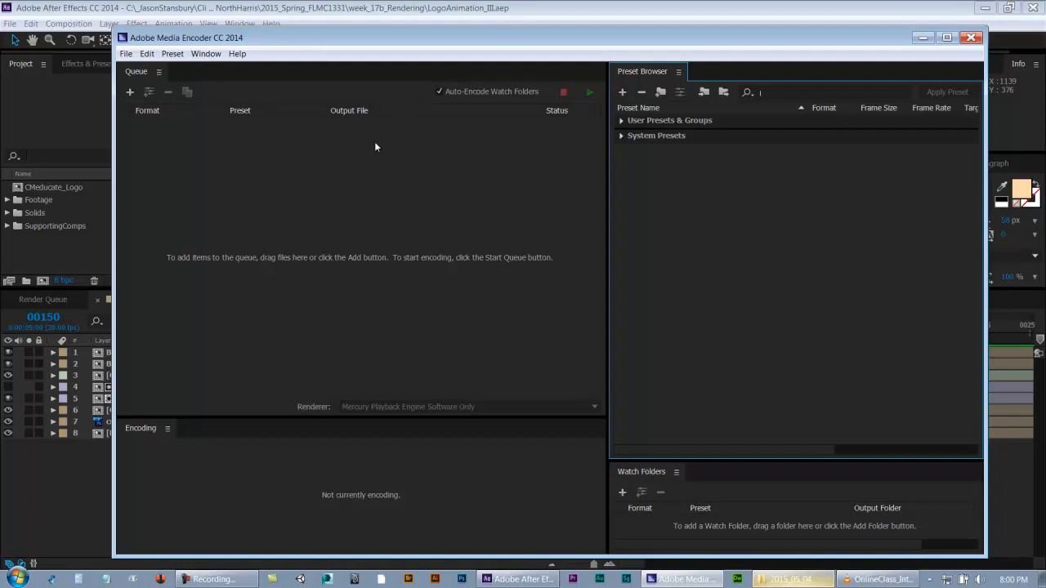
pyautogui.moveTo(340, 44); pyautogui.dragTo(367, 35)
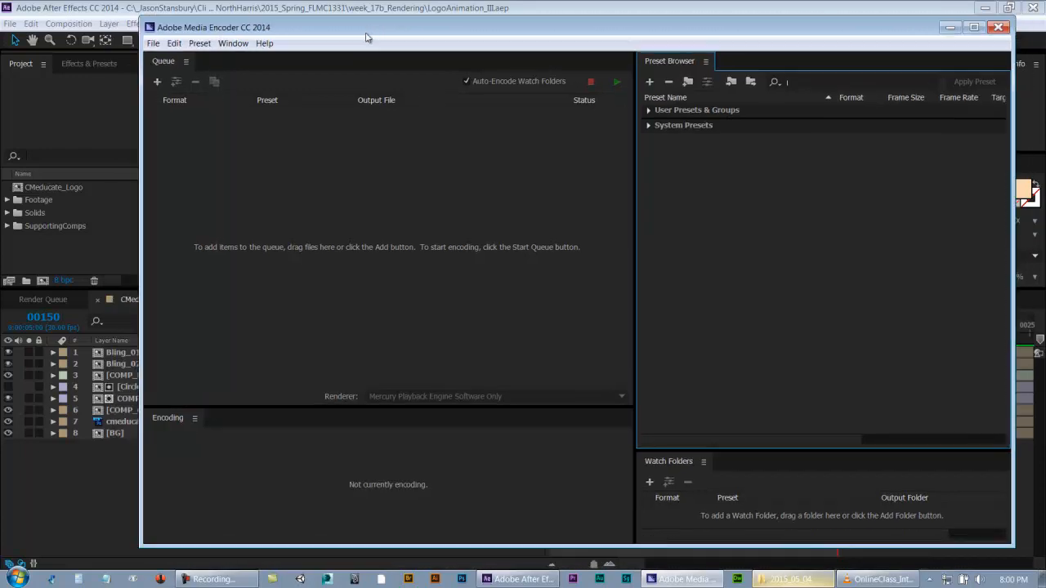
pyautogui.moveTo(254, 28); pyautogui.dragTo(255, 40)
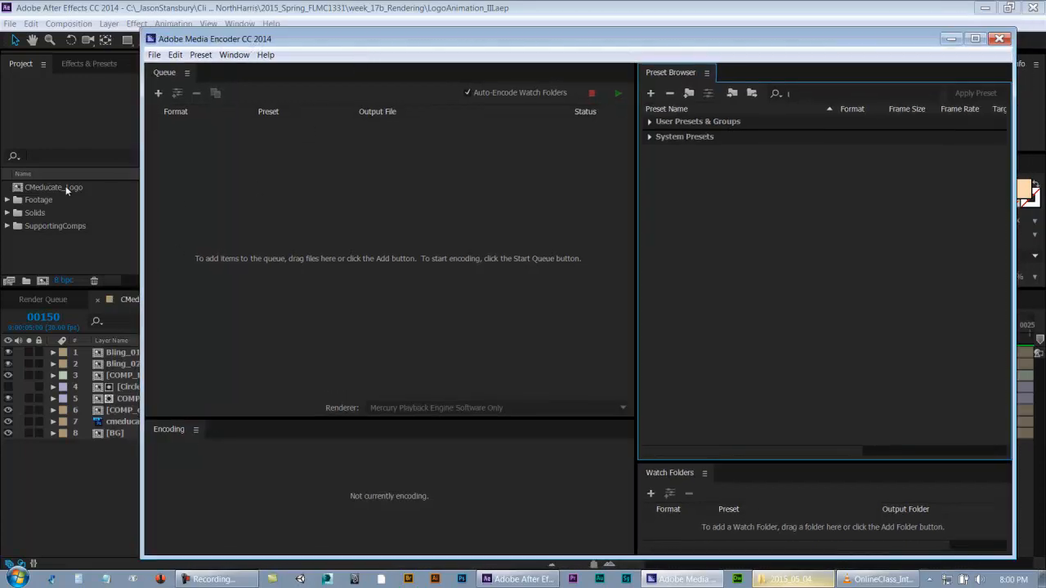
pyautogui.click(66, 186)
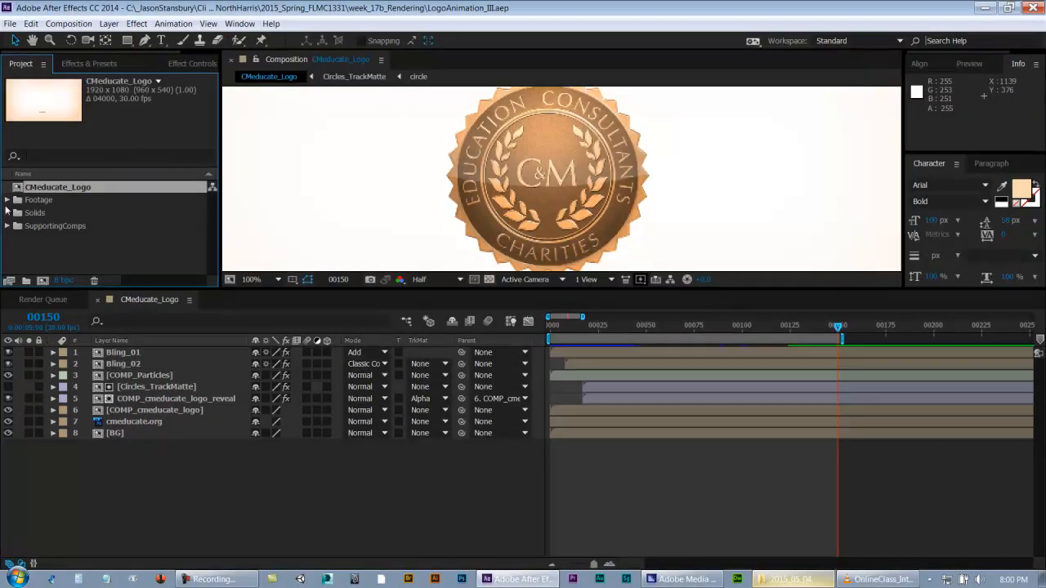
pyautogui.click(67, 24)
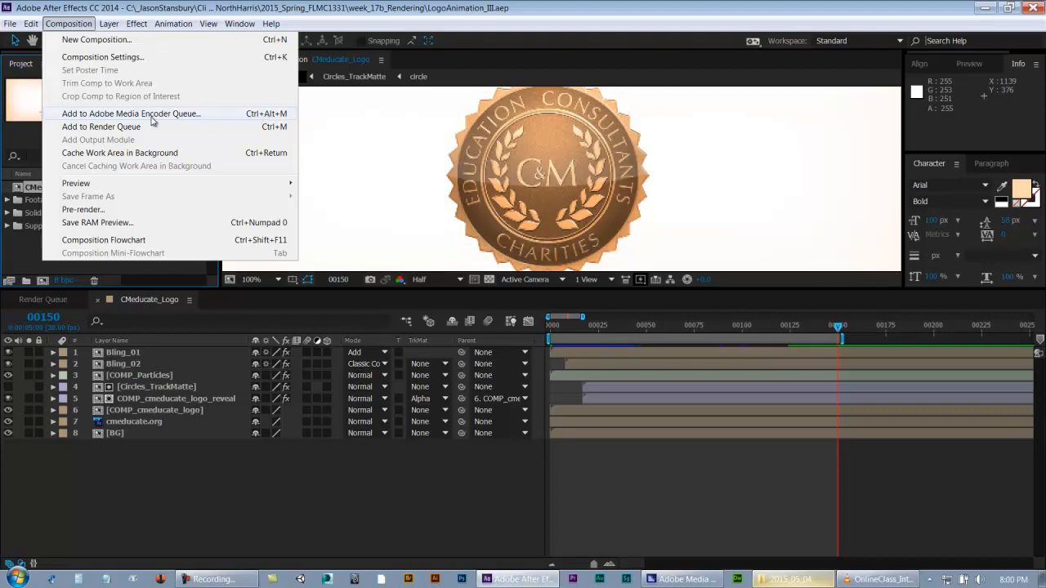
pyautogui.click(122, 117)
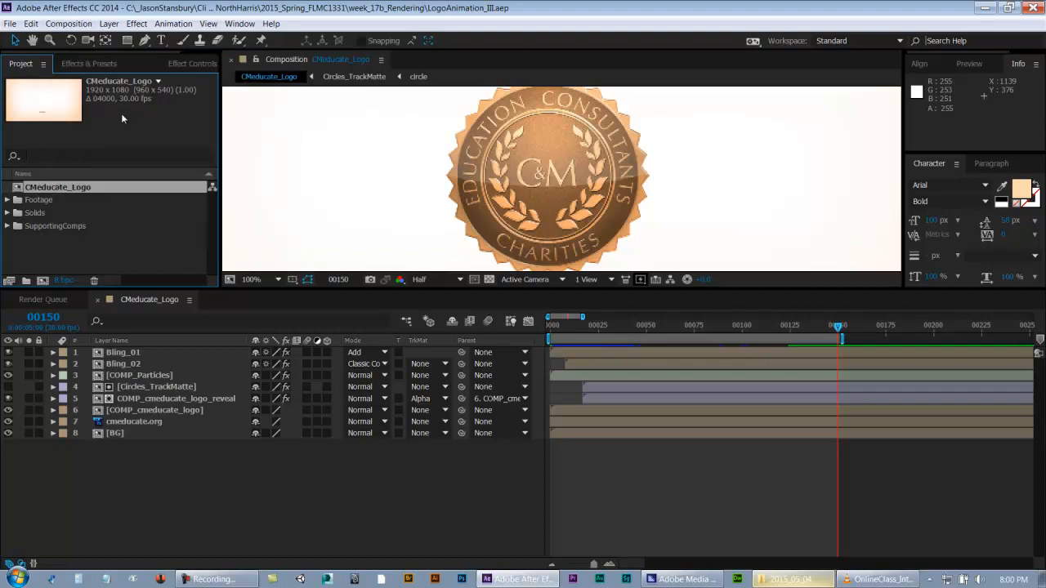
pyautogui.click(619, 504)
pyautogui.click(678, 579)
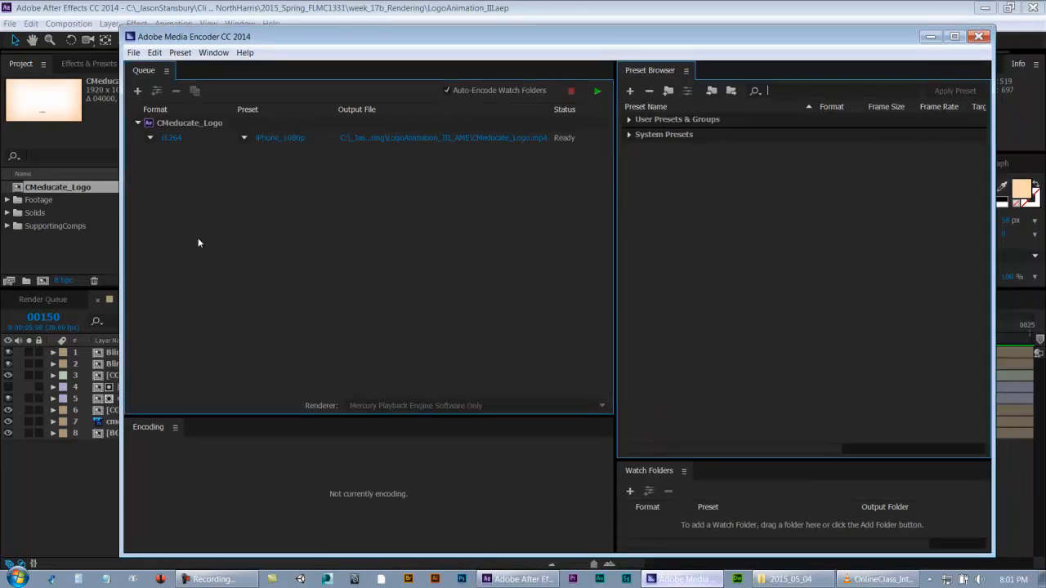
# Remove the CMeducate_Logo item from the encoding queue and switch back to After Effects.
pyautogui.press('Delete')
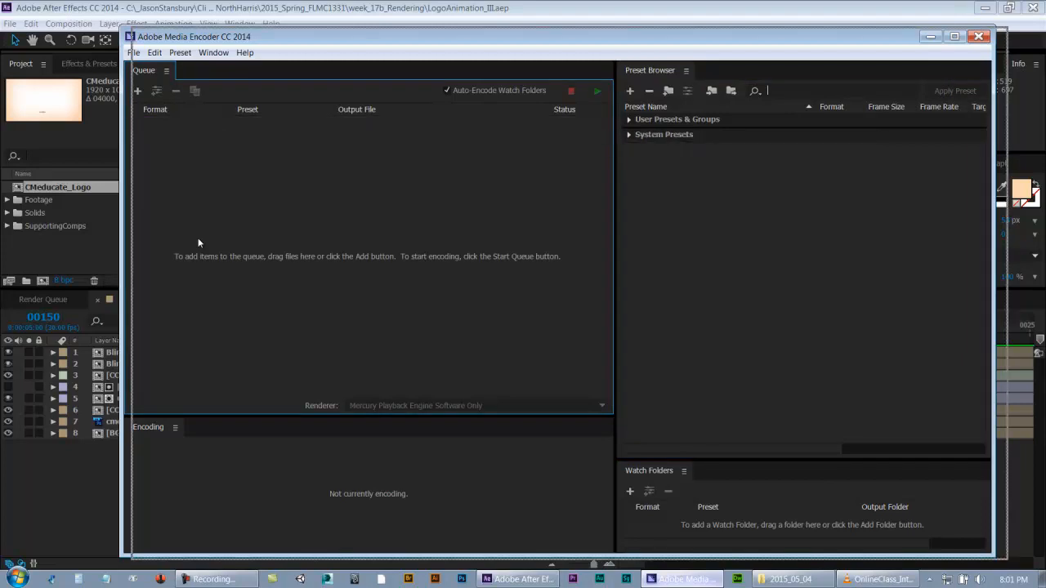
pyautogui.hotkey('alt', 'Tab')
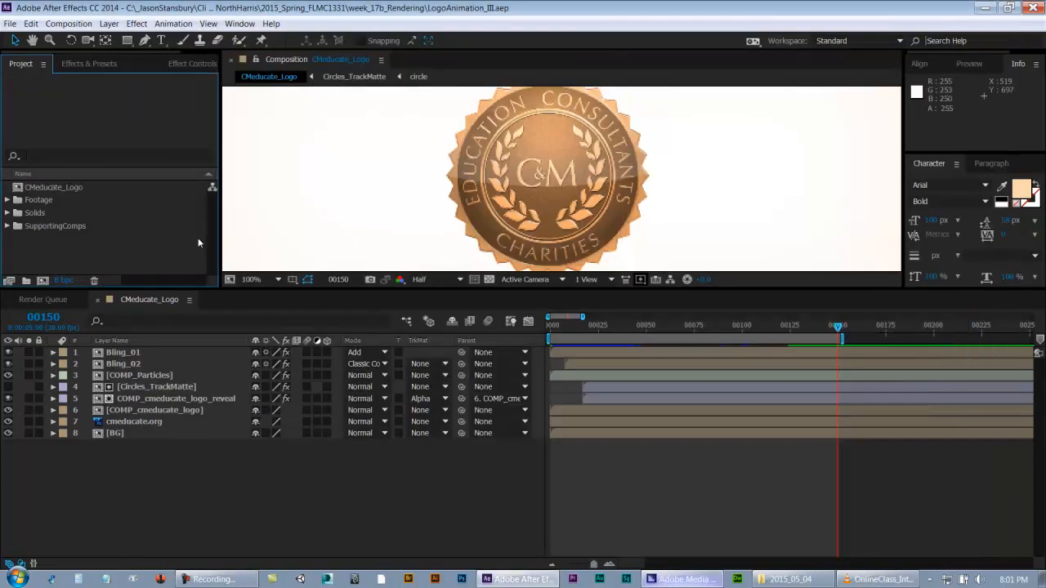
pyautogui.hotkey('alt', 'Tab')
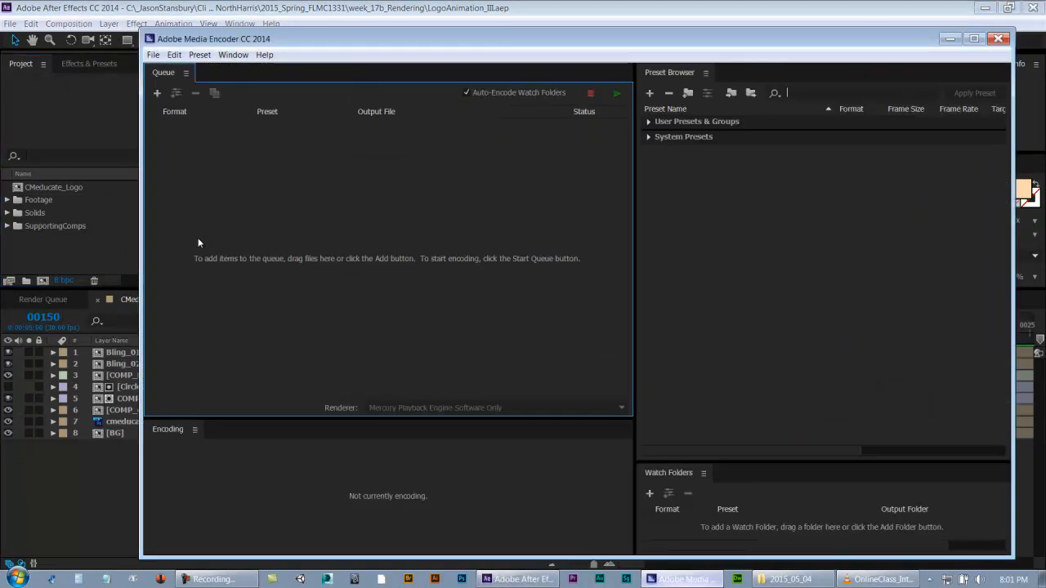
pyautogui.hotkey('alt', 'Tab')
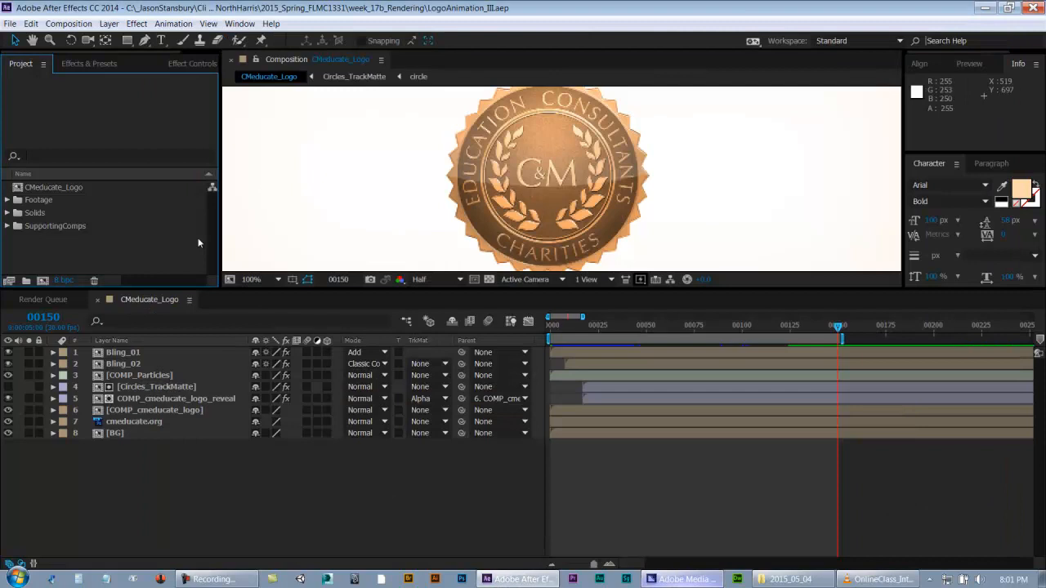
# Examine the Broadcast and Cinema groups of the system presets in Adobe Media Encoder, including the Wraptor DCP presets.
pyautogui.press('Down')
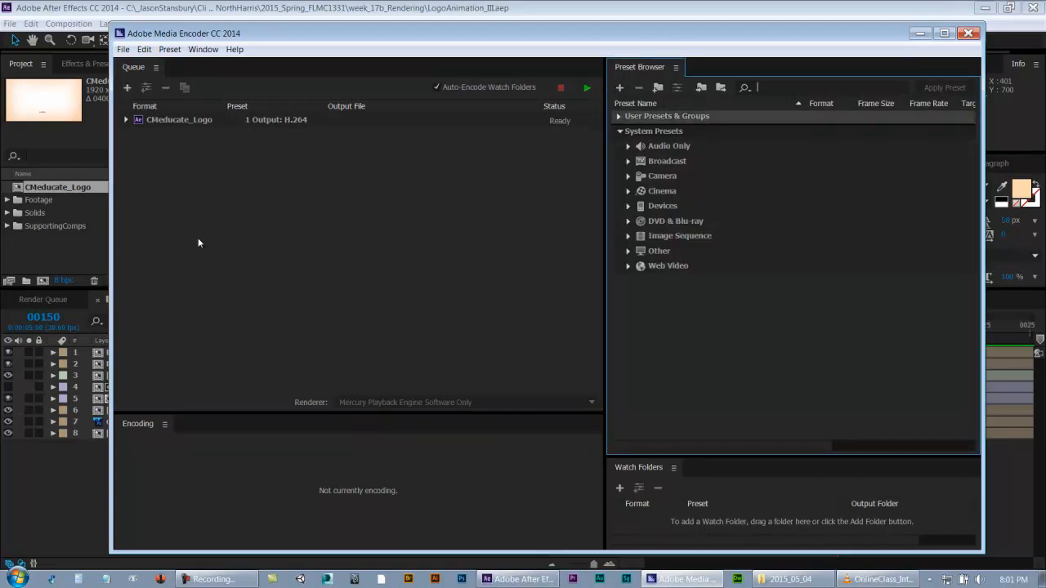
pyautogui.press('Down')
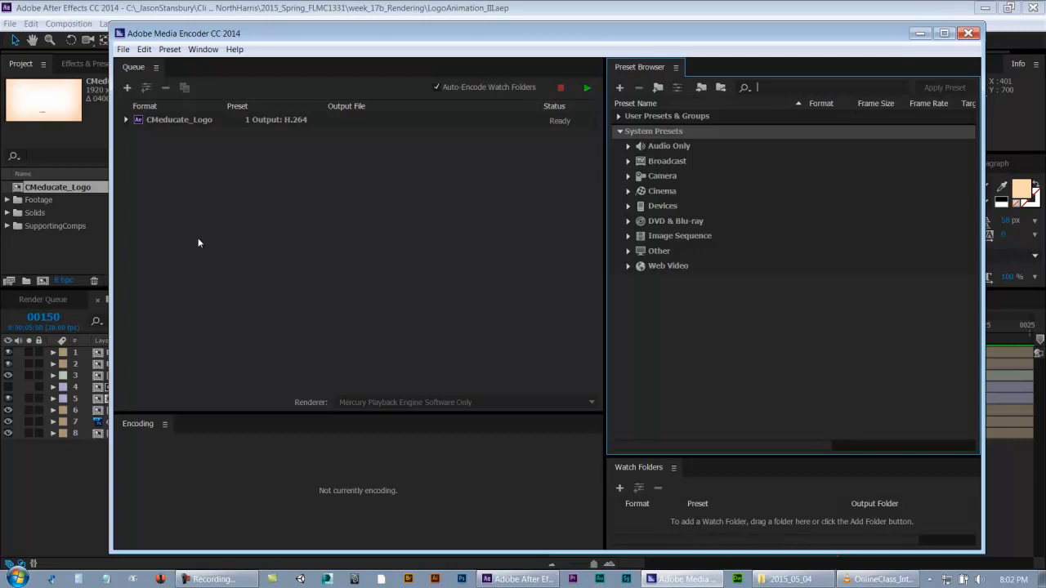
pyautogui.press('Right')
pyautogui.press('Left')
pyautogui.press('Right')
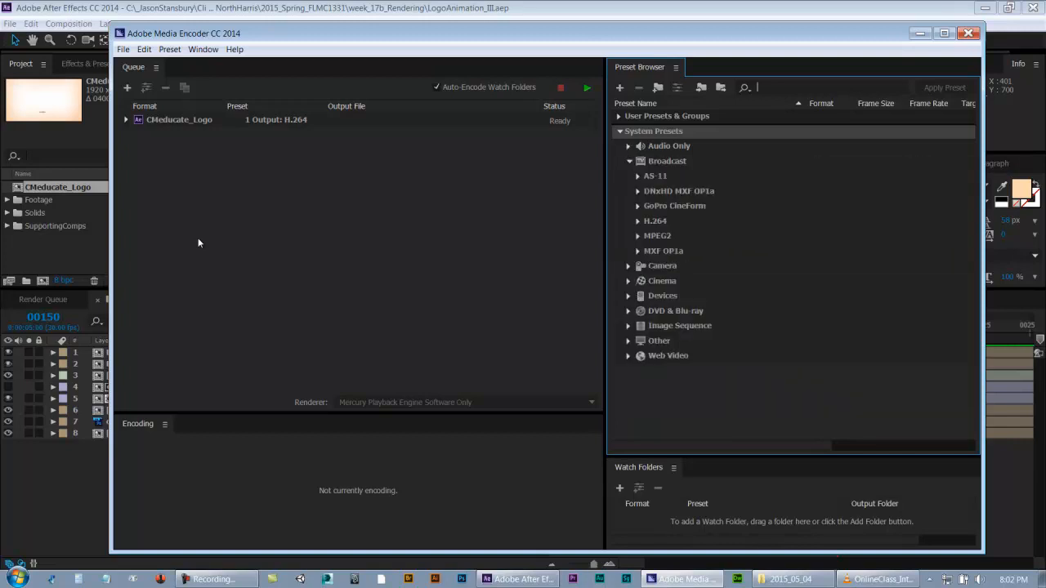
pyautogui.press('Left')
pyautogui.press('Right')
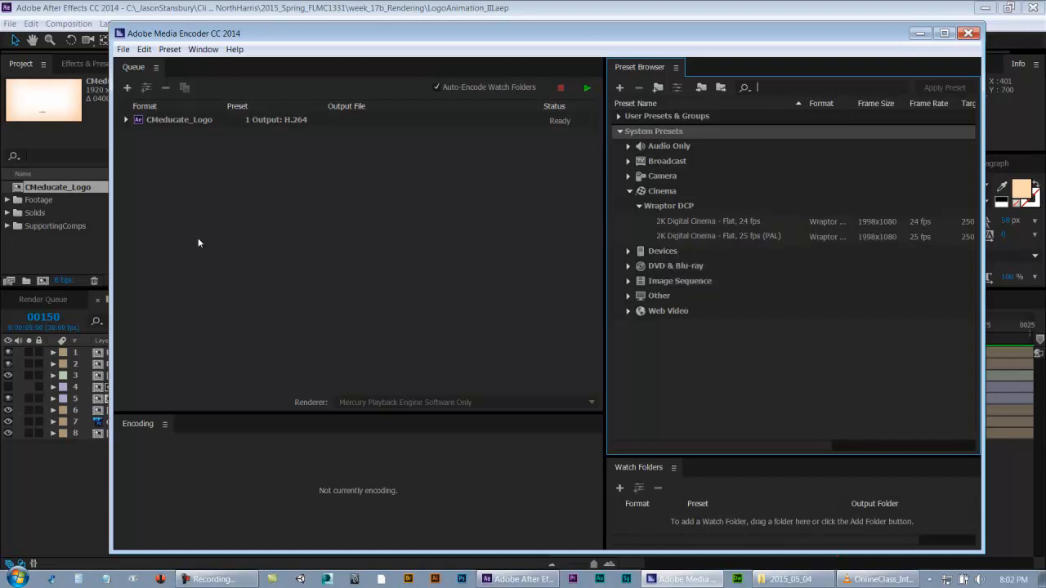
pyautogui.click(629, 190)
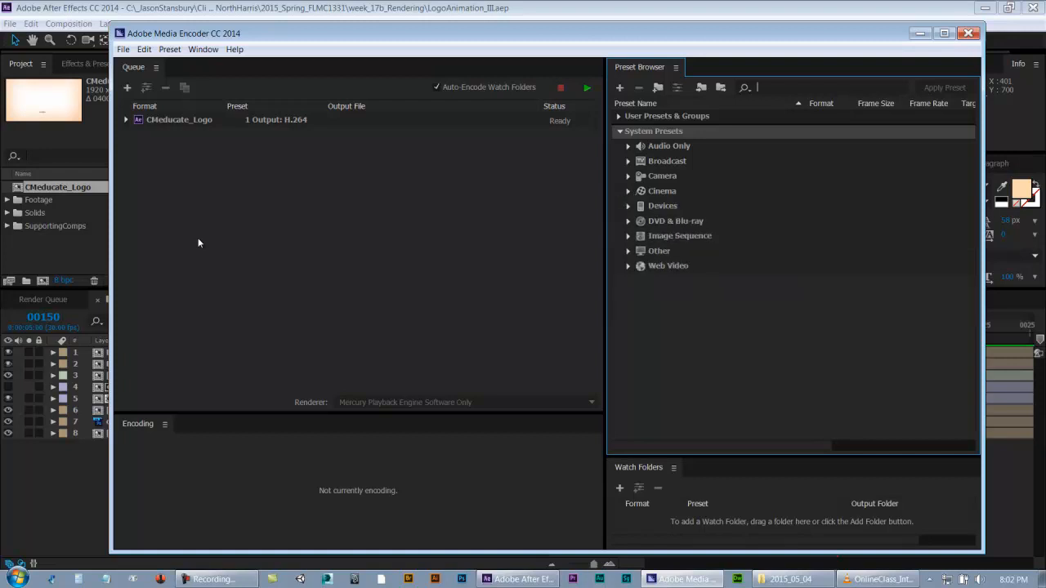
# Examine the Android and Apple presets in the Devices group for their formats, frame sizes and frame rates.
pyautogui.click(628, 205)
pyautogui.click(639, 235)
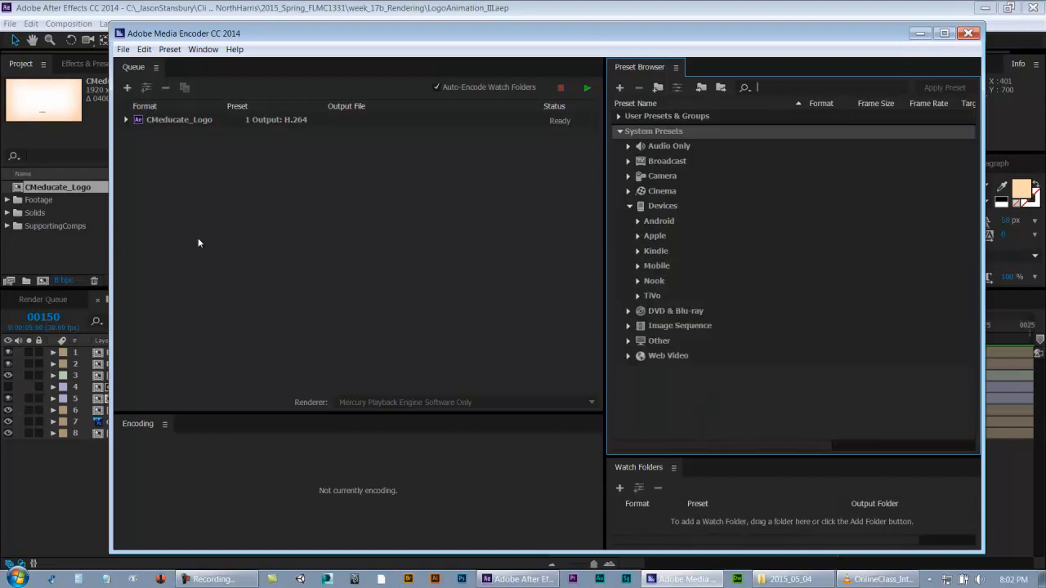
pyautogui.click(638, 221)
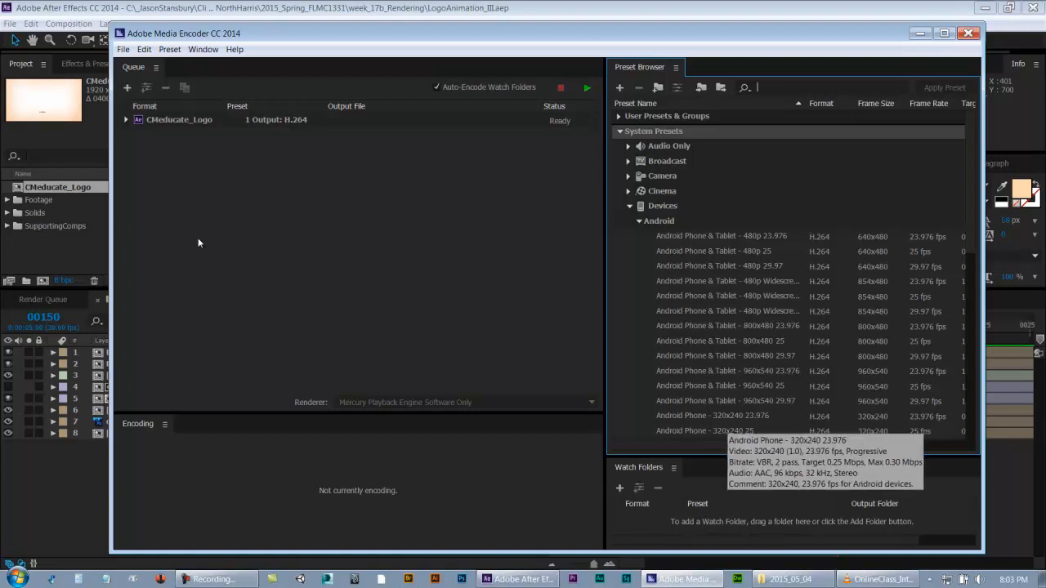
pyautogui.click(638, 221)
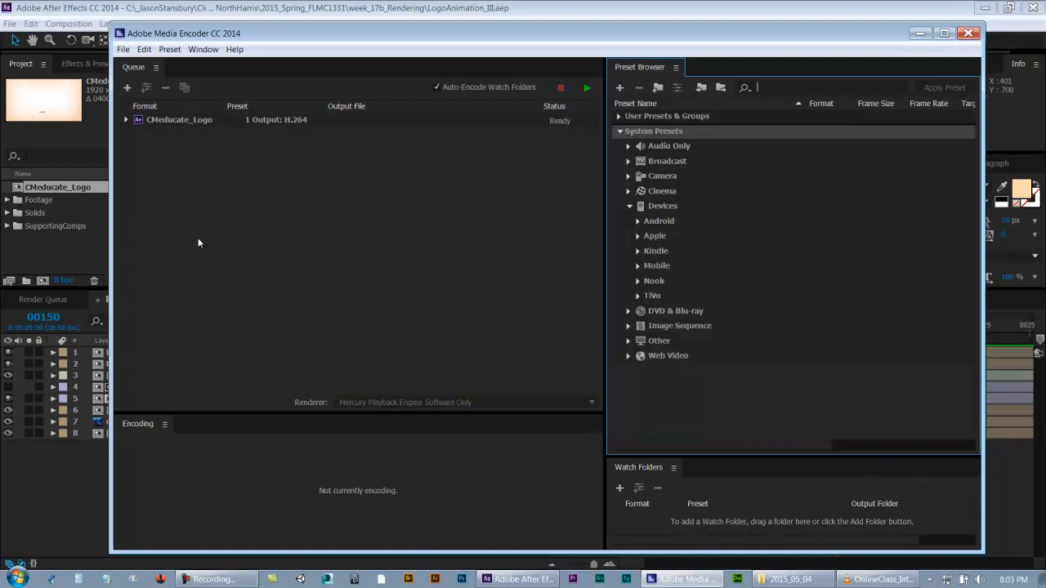
pyautogui.click(638, 235)
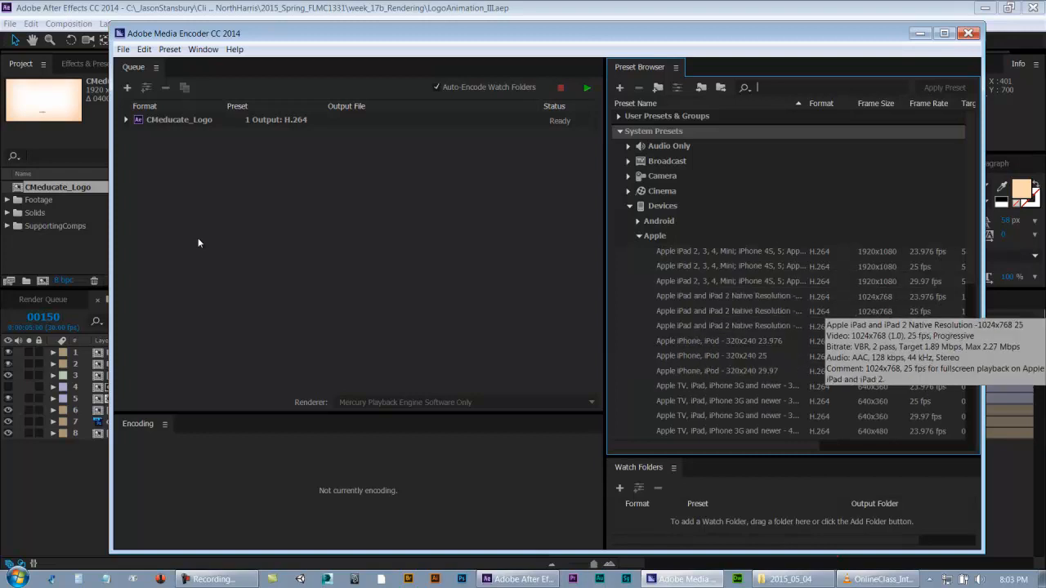
pyautogui.scroll(-2, 785, 277)
pyautogui.scroll(2, 784, 278)
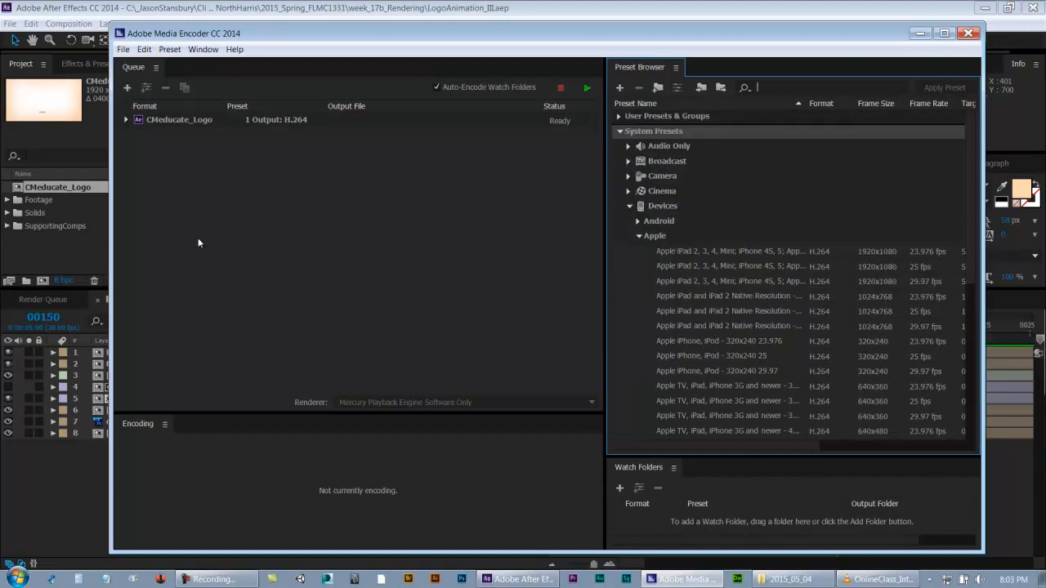
pyautogui.scroll(-4, 785, 278)
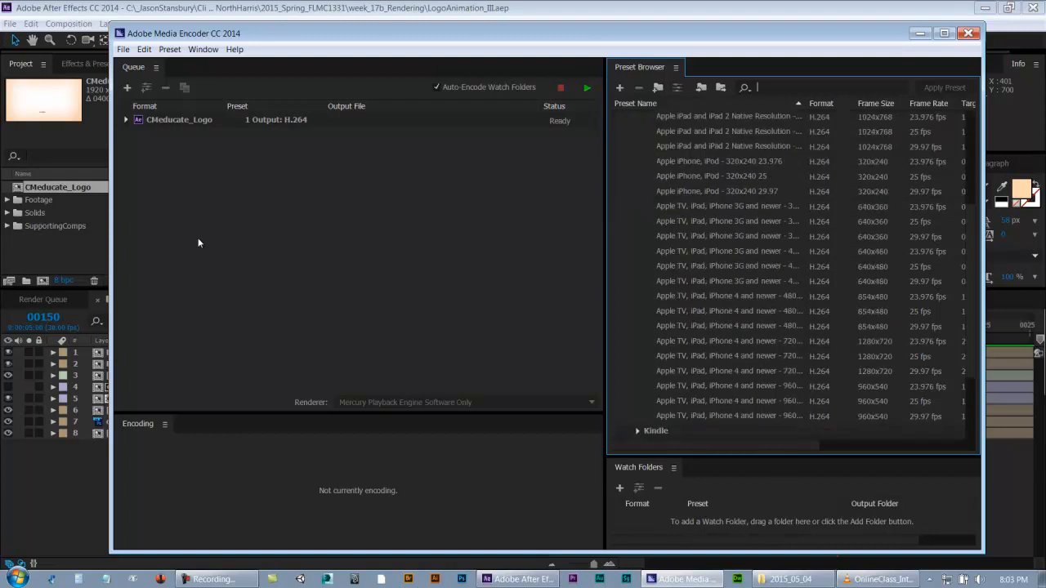
pyautogui.scroll(6, 784, 277)
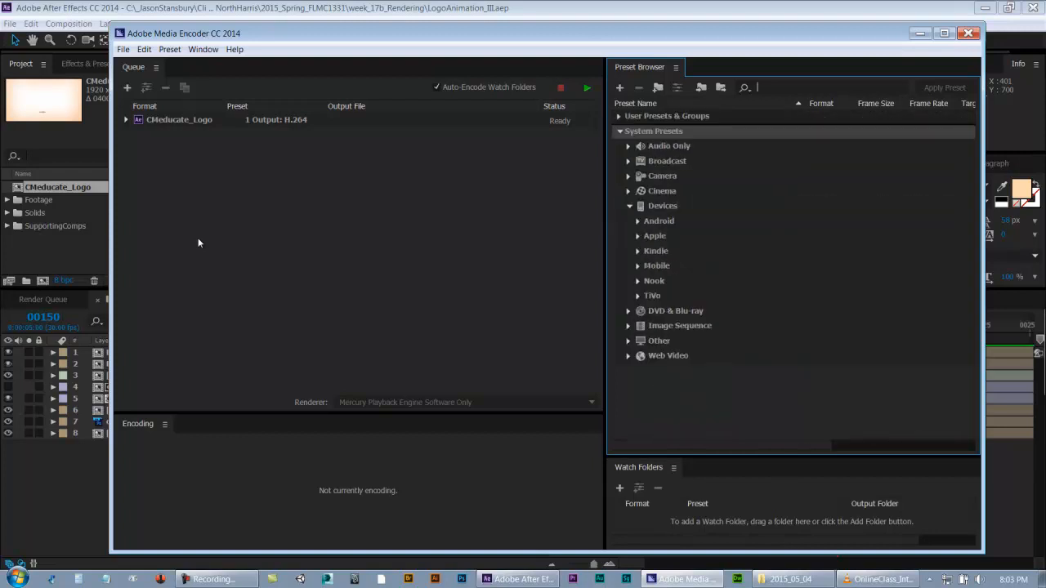
# Examine the Kindle, Mobile and TiVo presets and collapse the Devices group.
pyautogui.press('Right')
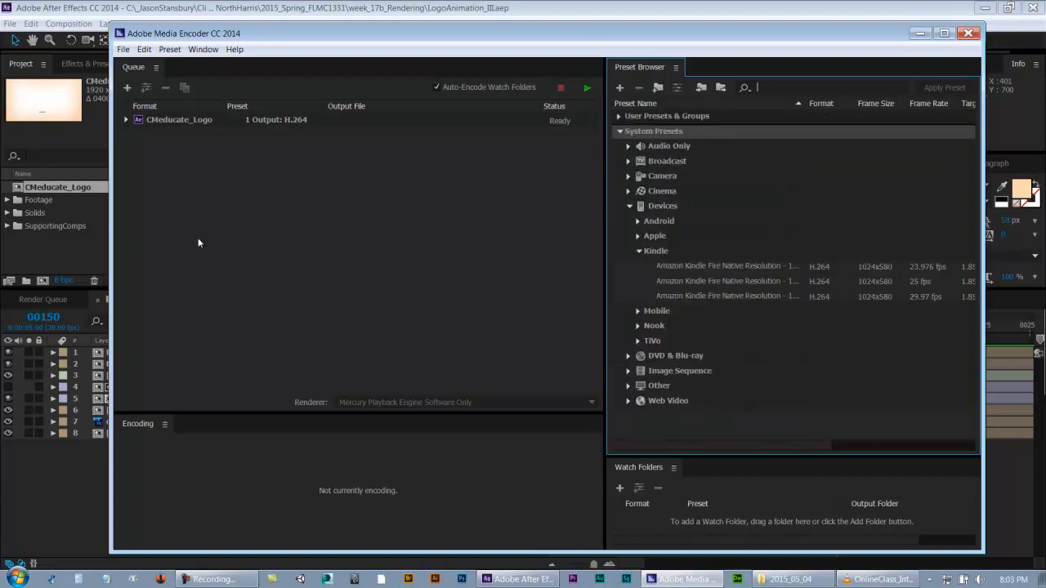
pyautogui.press('Left')
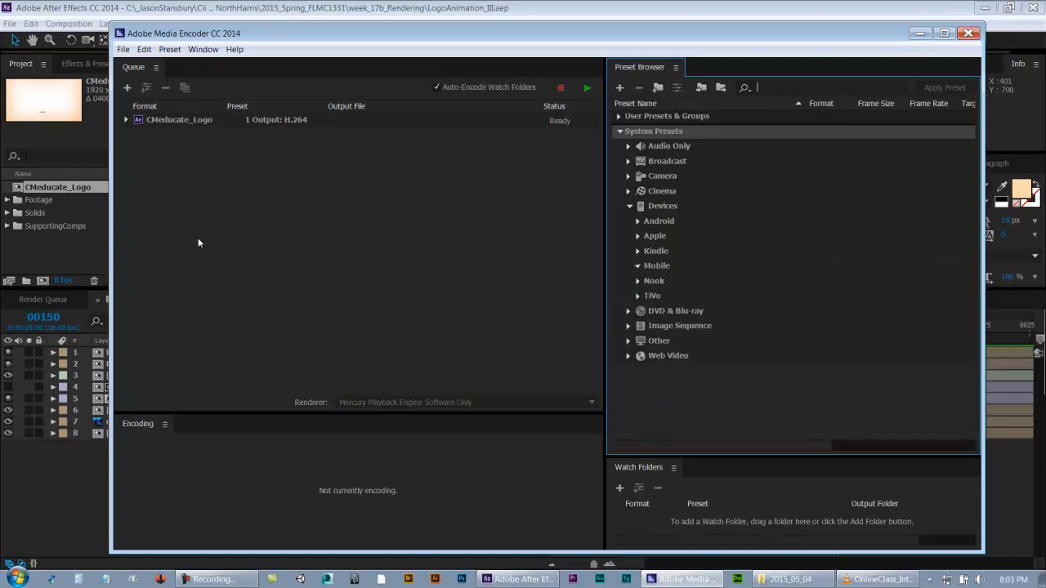
pyautogui.press('Right')
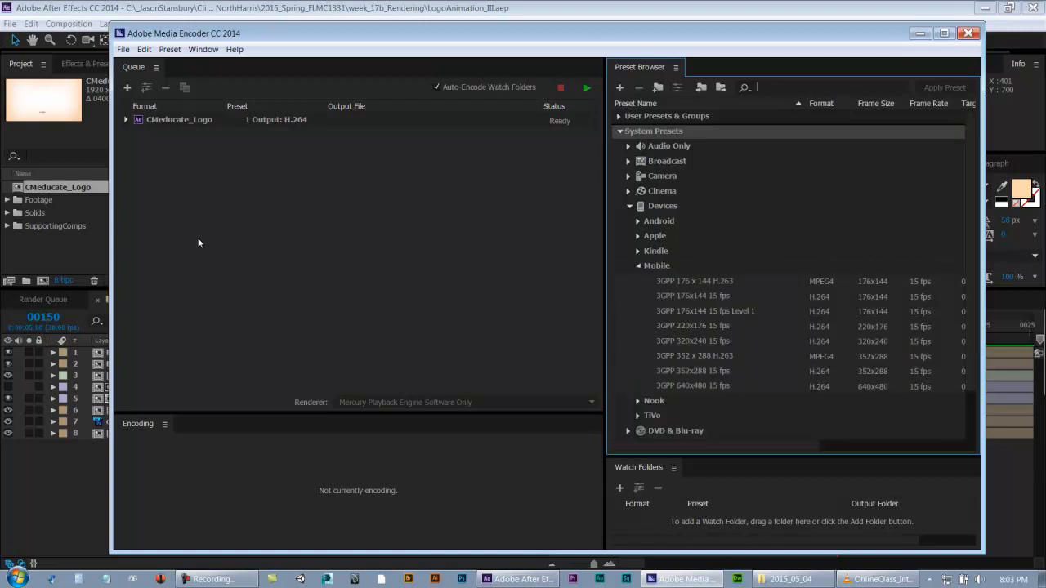
pyautogui.press('Left')
pyautogui.press('Right')
pyautogui.press('Left')
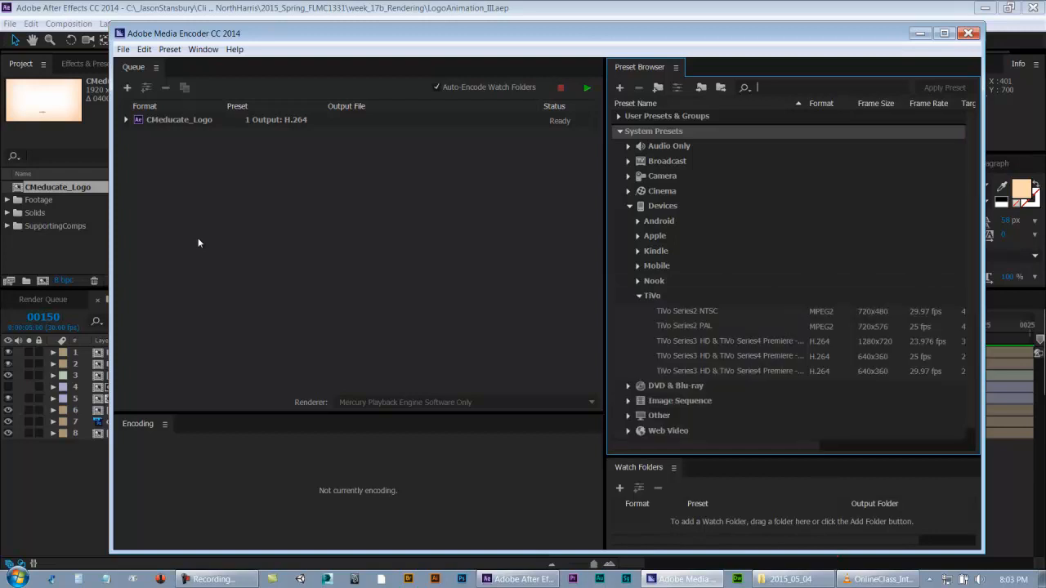
pyautogui.press('Left')
pyautogui.press('Left')
pyautogui.press('Left')
# Examine the Blu-ray and DVD presets and collapse the DVD & Blu-ray group.
pyautogui.press('Down')
pyautogui.press('Right')
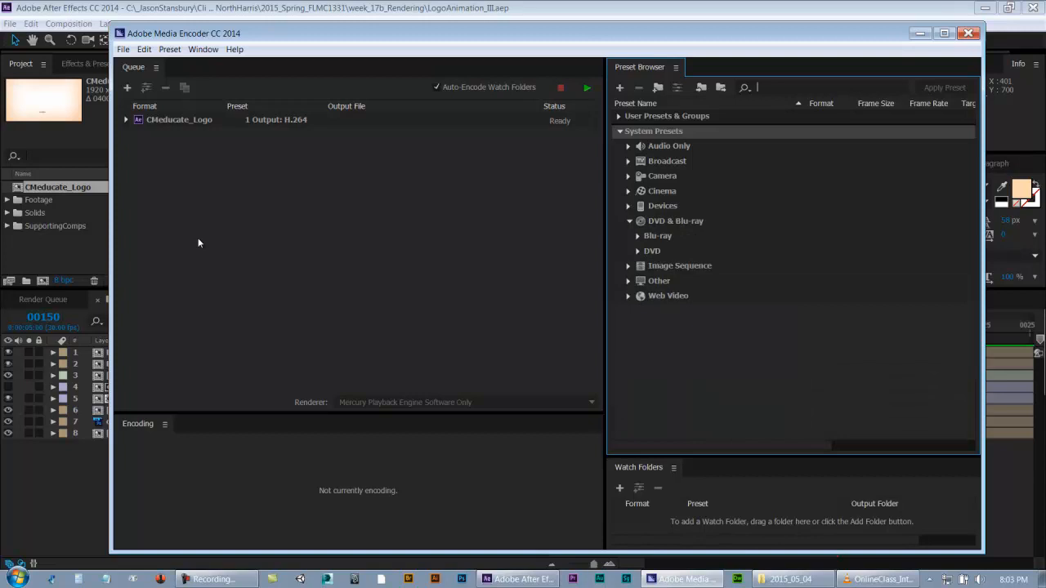
pyautogui.press('Down')
pyautogui.press('Right')
pyautogui.press('Left')
pyautogui.press('Down')
pyautogui.press('Right')
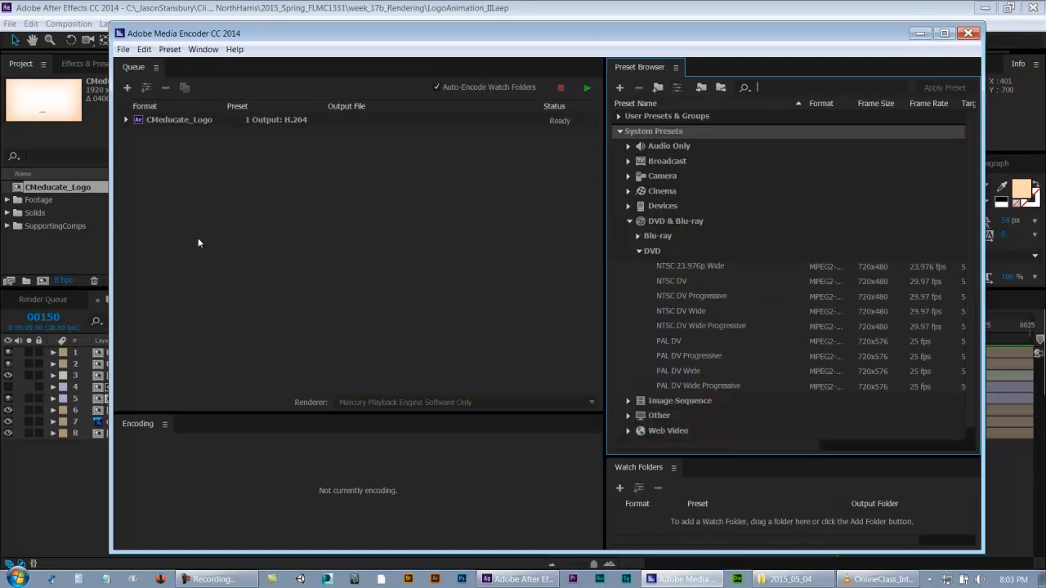
pyautogui.press('Left')
pyautogui.press('Left')
pyautogui.press('Left')
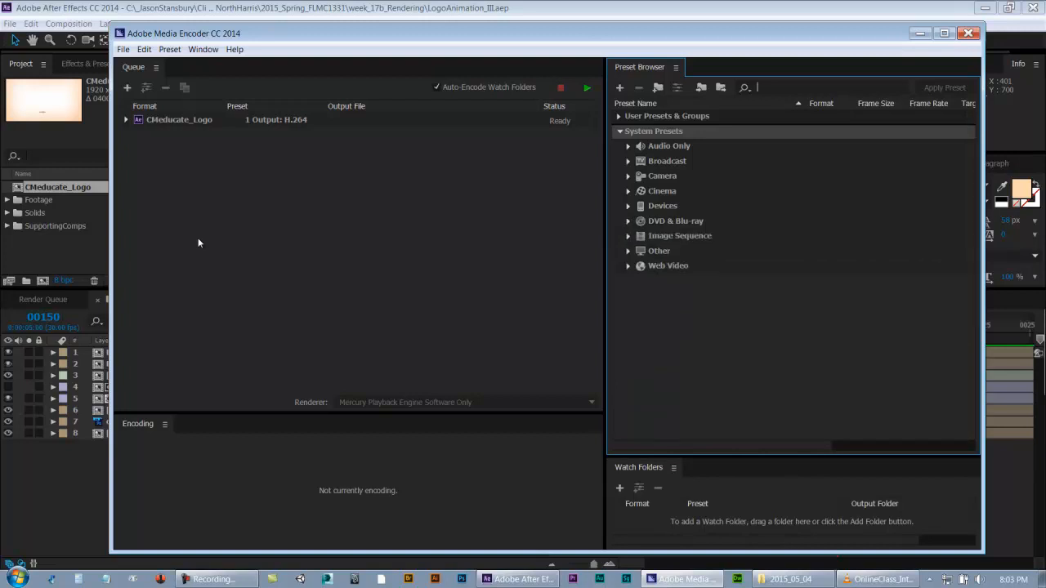
# Examine the GIF presets in the Image Sequence group, including the 320x240 10 fps animated GIF.
pyautogui.press('Down')
pyautogui.press('Right')
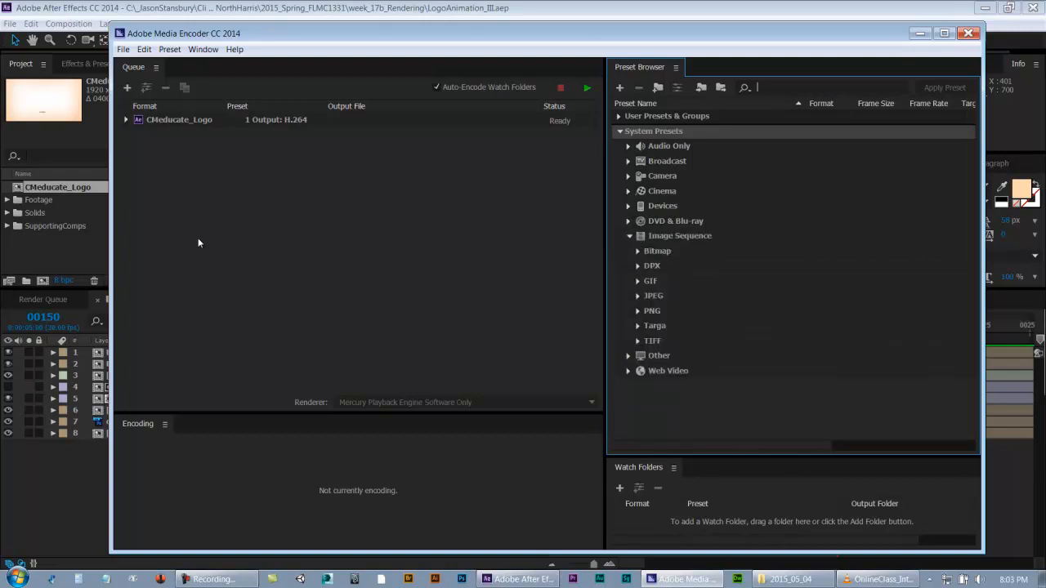
pyautogui.press('Down')
pyautogui.press('Down')
pyautogui.press('Down')
pyautogui.press('Right')
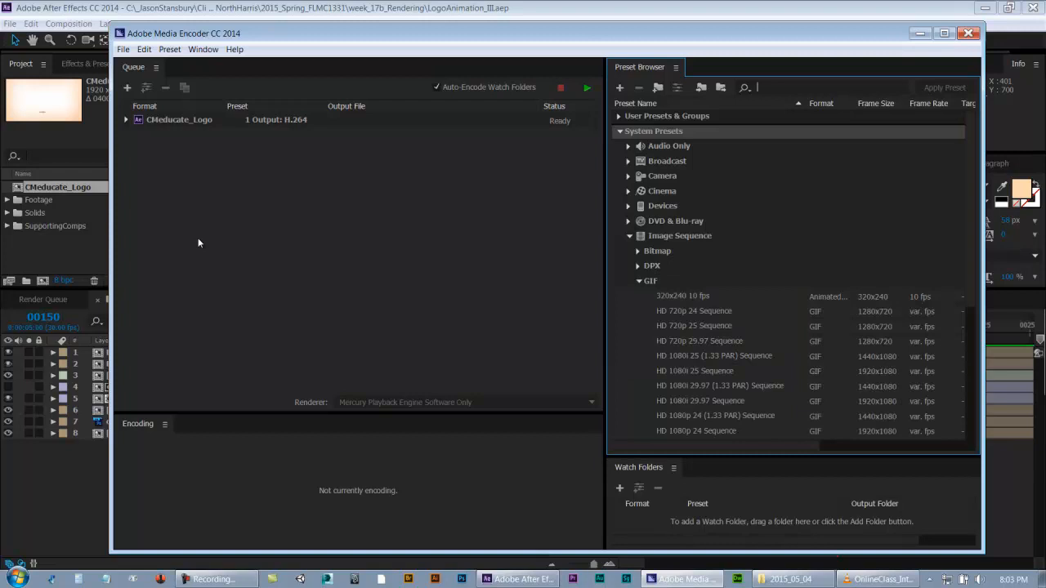
pyautogui.press('Down')
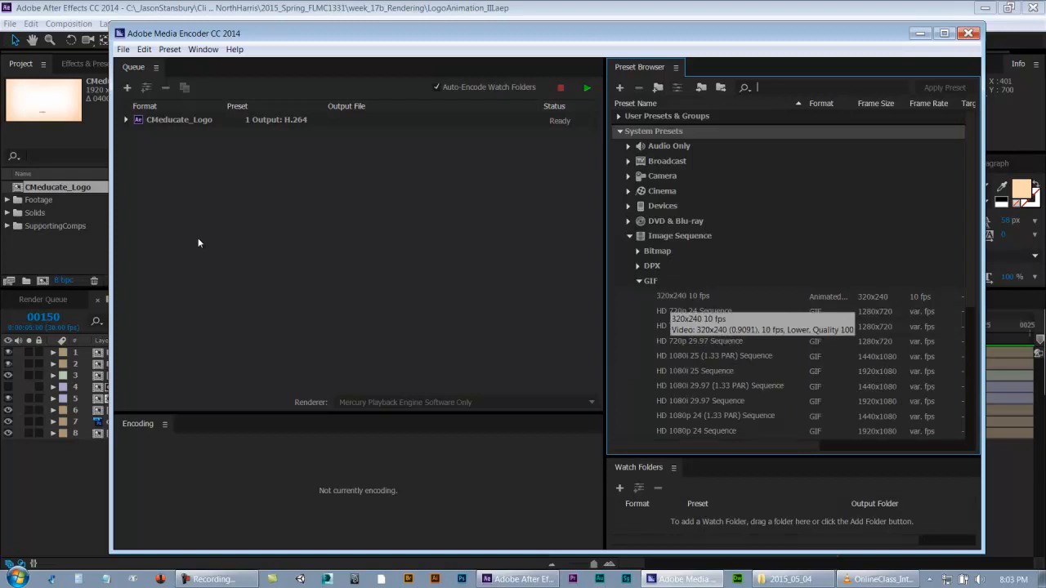
pyautogui.press('Down')
pyautogui.press('Down')
pyautogui.press('Down')
pyautogui.press('Down')
pyautogui.press('Down')
pyautogui.press('Down')
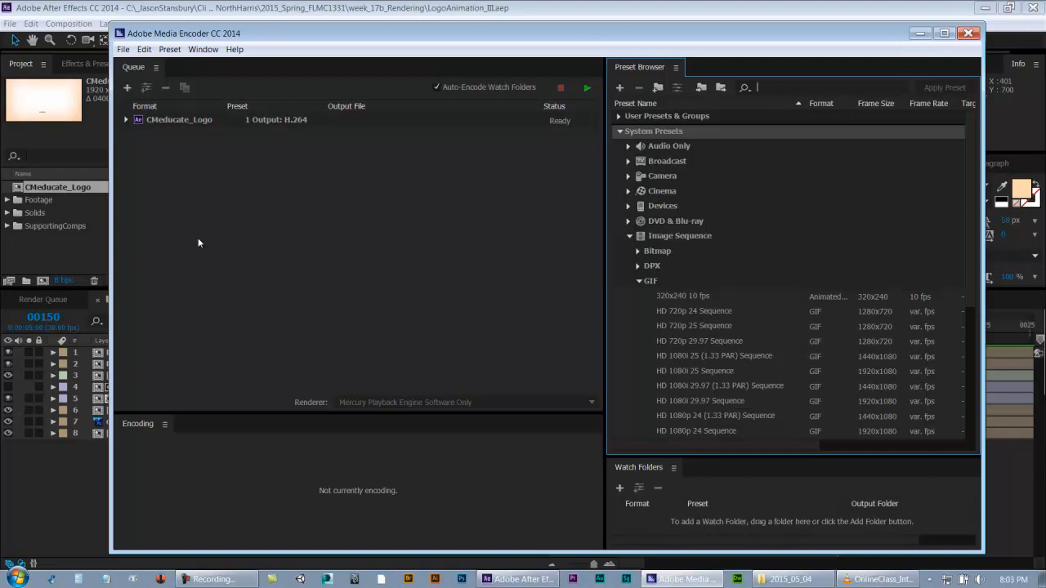
# Collapse the Image Sequence group and examine the formats, frame sizes and frame rates of the presets in the Other group.
pyautogui.press('Left')
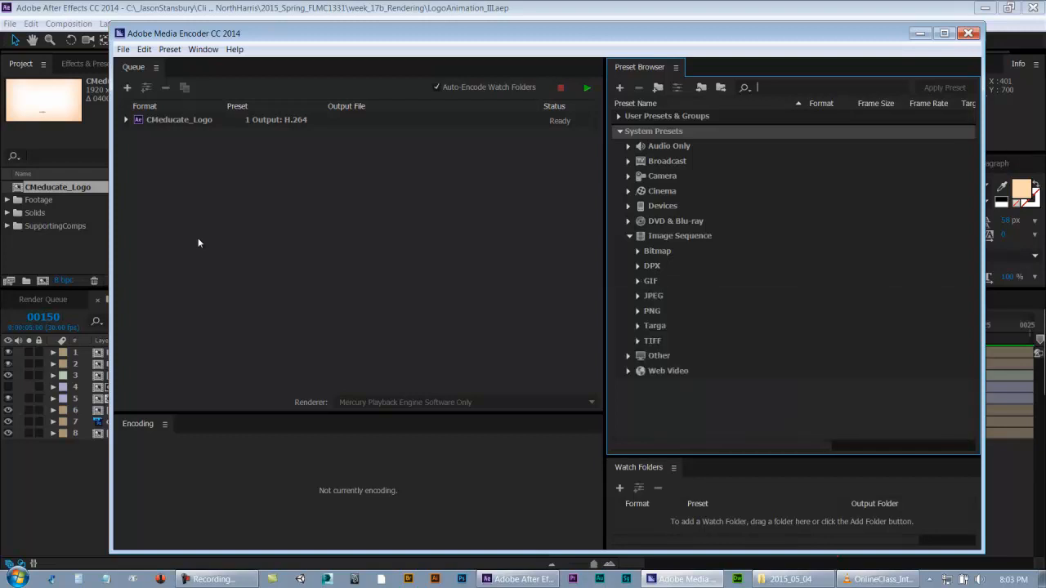
pyautogui.press('Left')
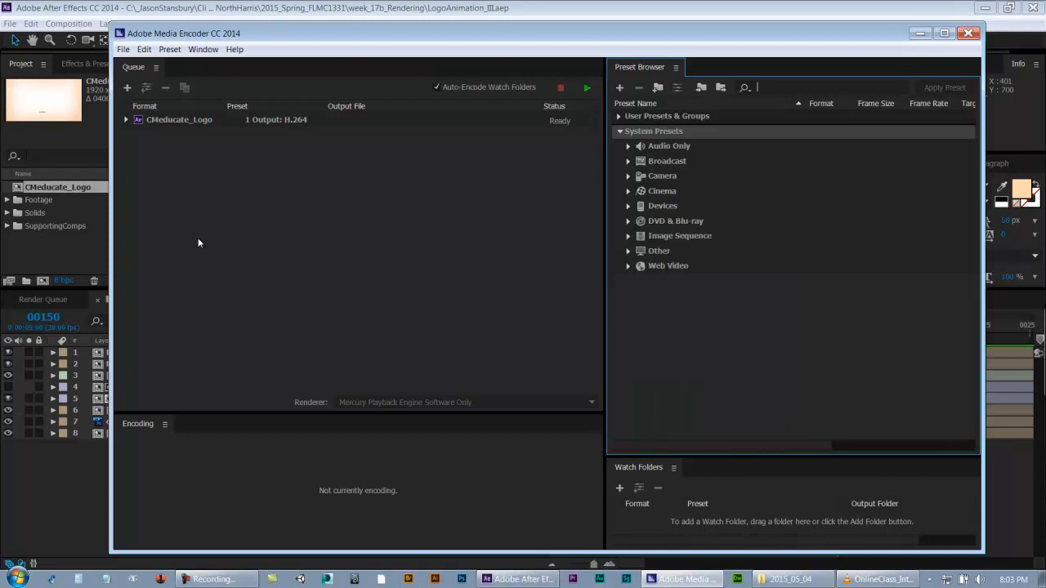
pyautogui.press('Right')
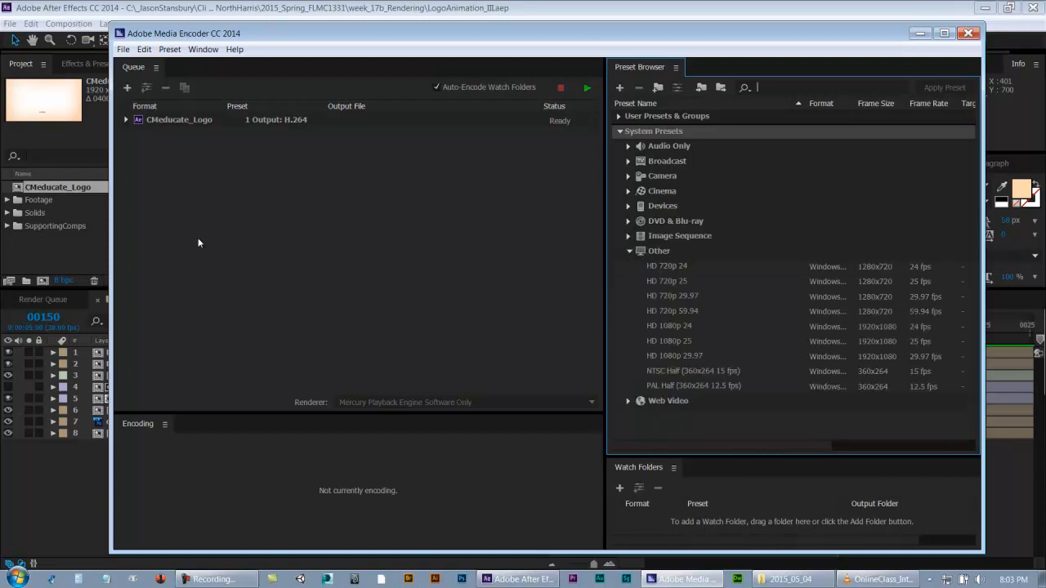
pyautogui.press('Left')
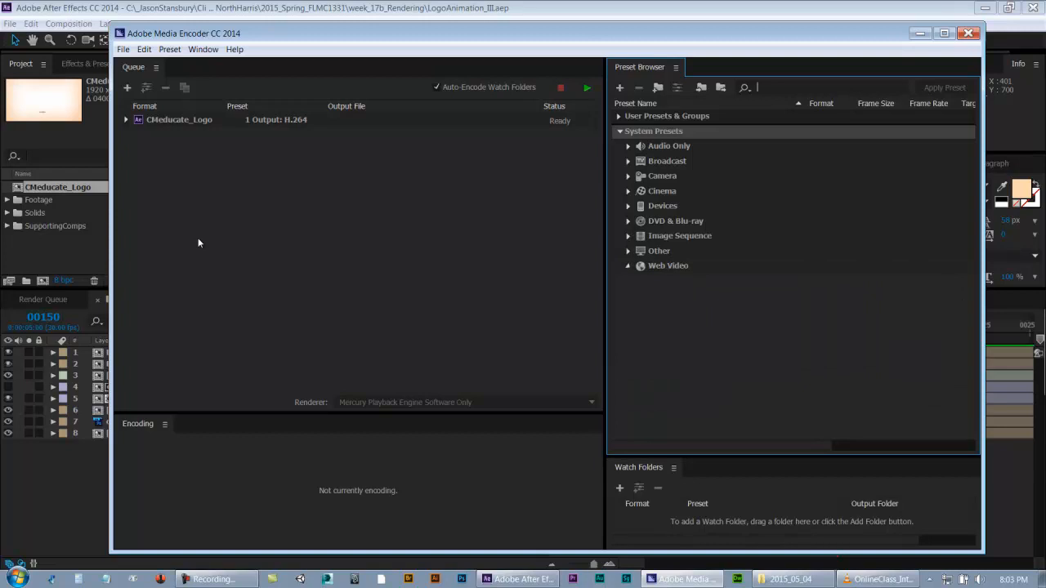
pyautogui.press('Down')
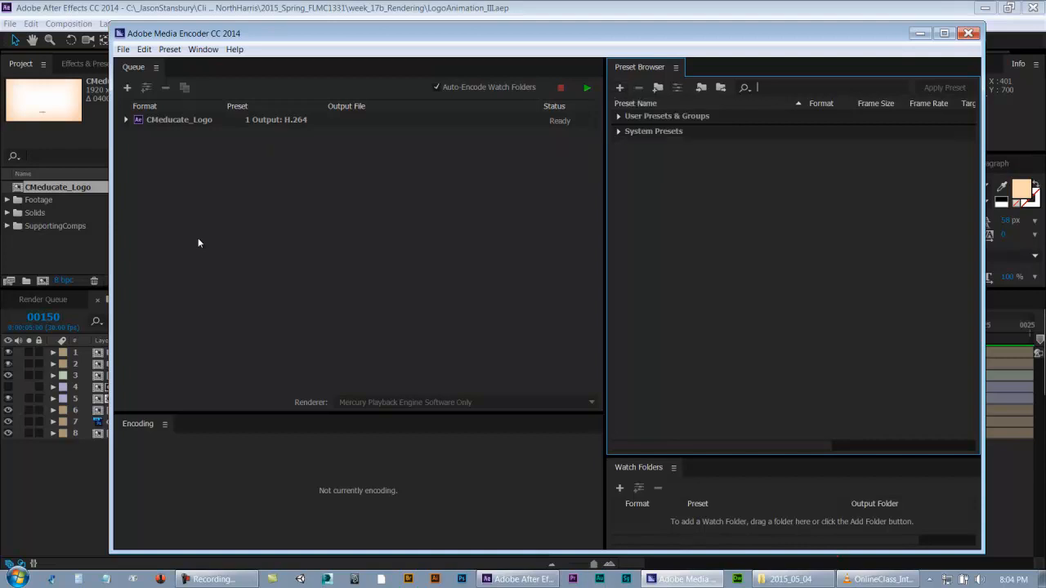
# Create a new encoding preset, review the available encoding formats and choose H.264.
pyautogui.click(198, 243)
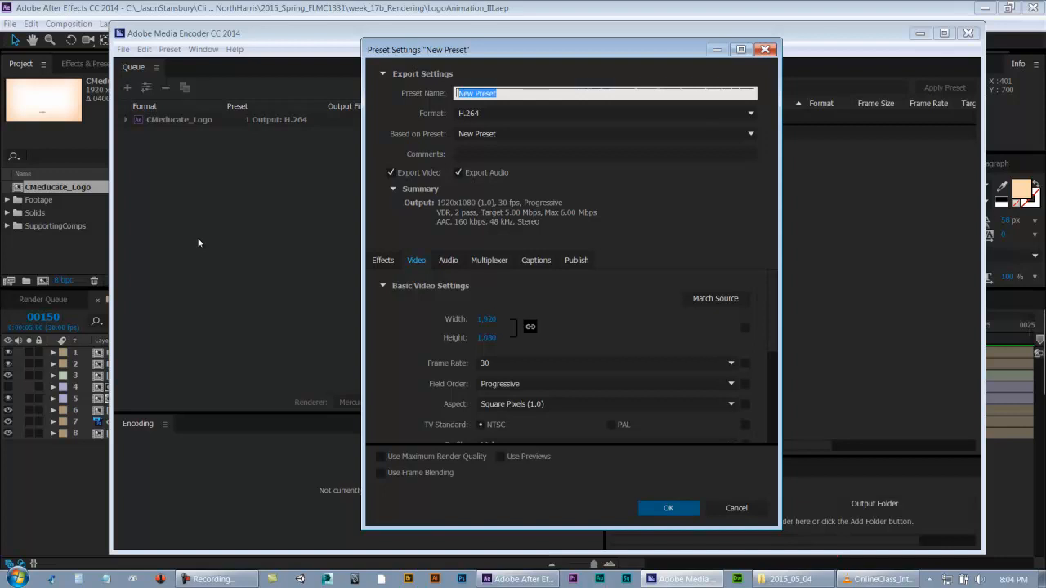
pyautogui.press('Tab')
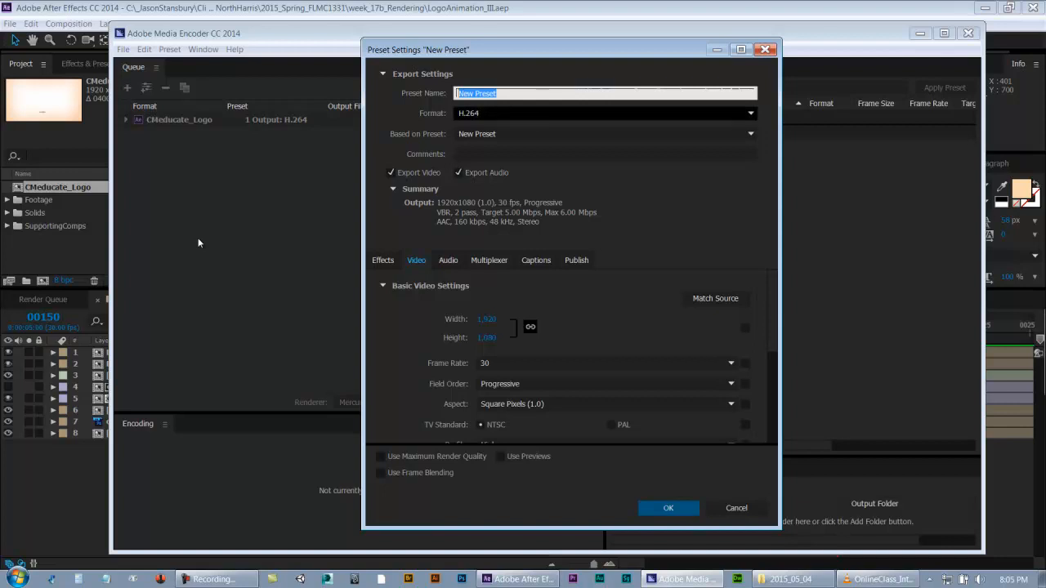
pyautogui.press('space')
pyautogui.press('Up')
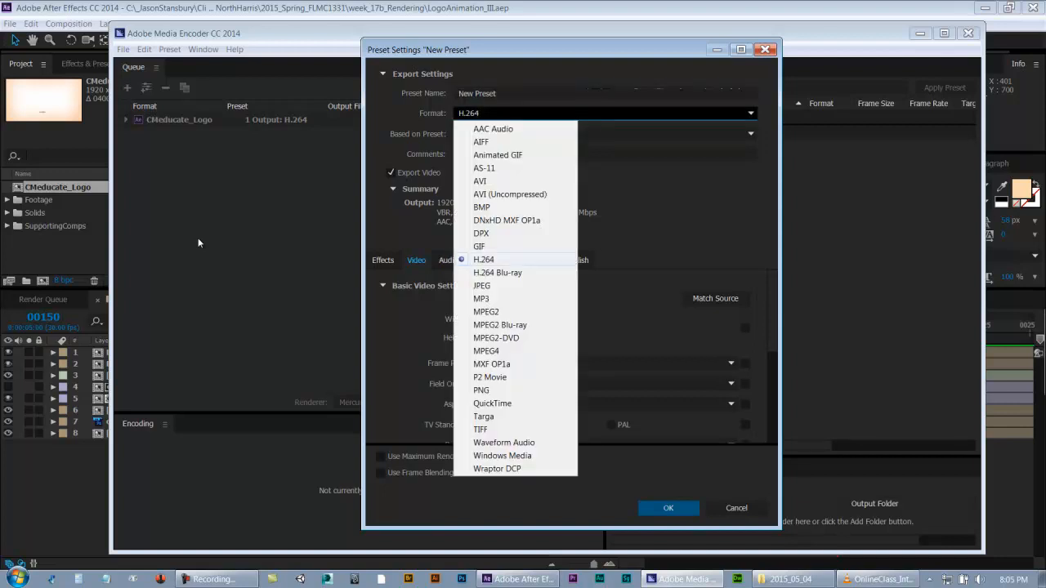
pyautogui.press('Return')
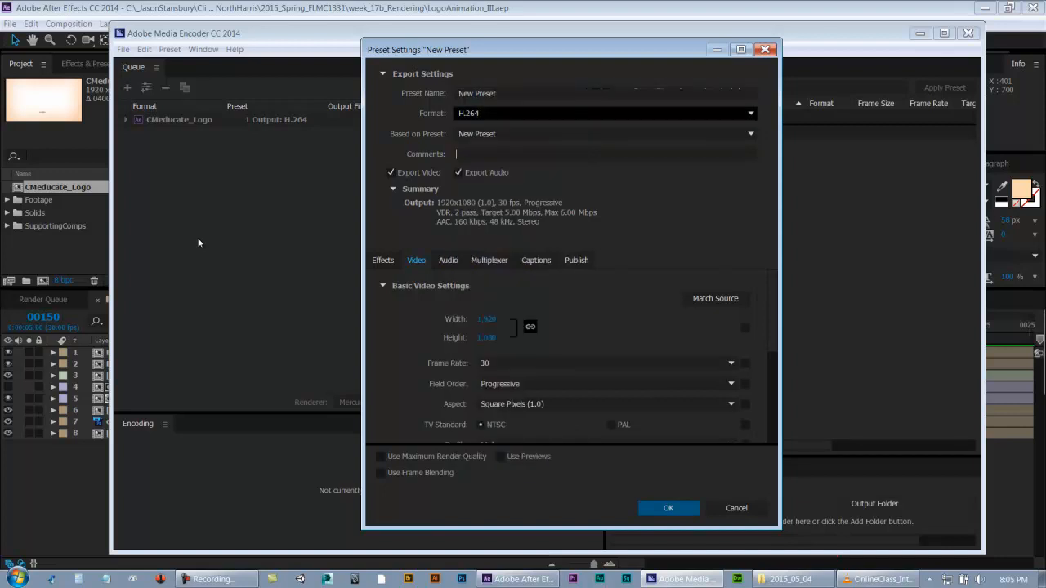
pyautogui.hotkey('shift', 'Tab')
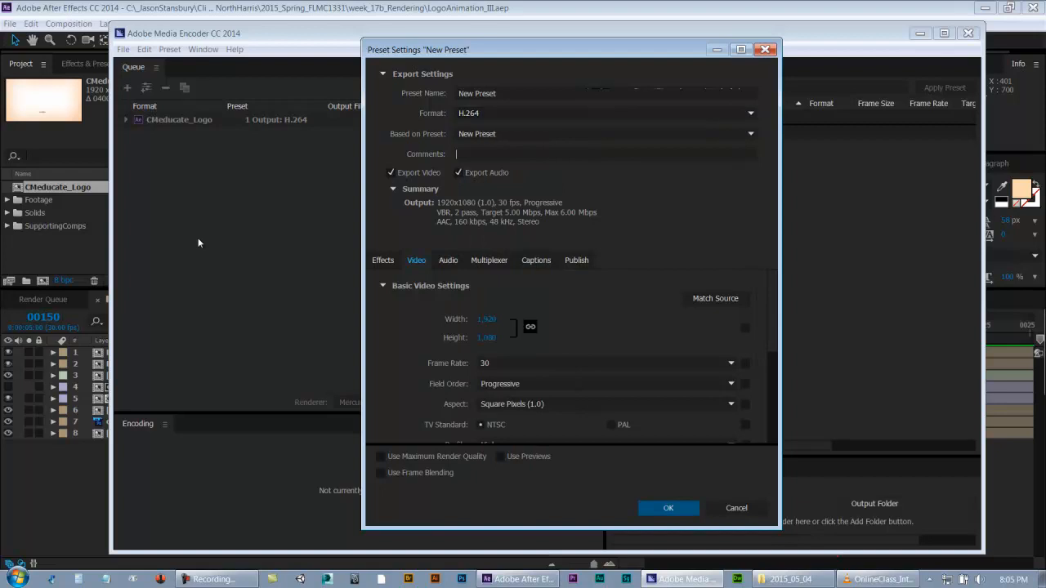
pyautogui.press('space')
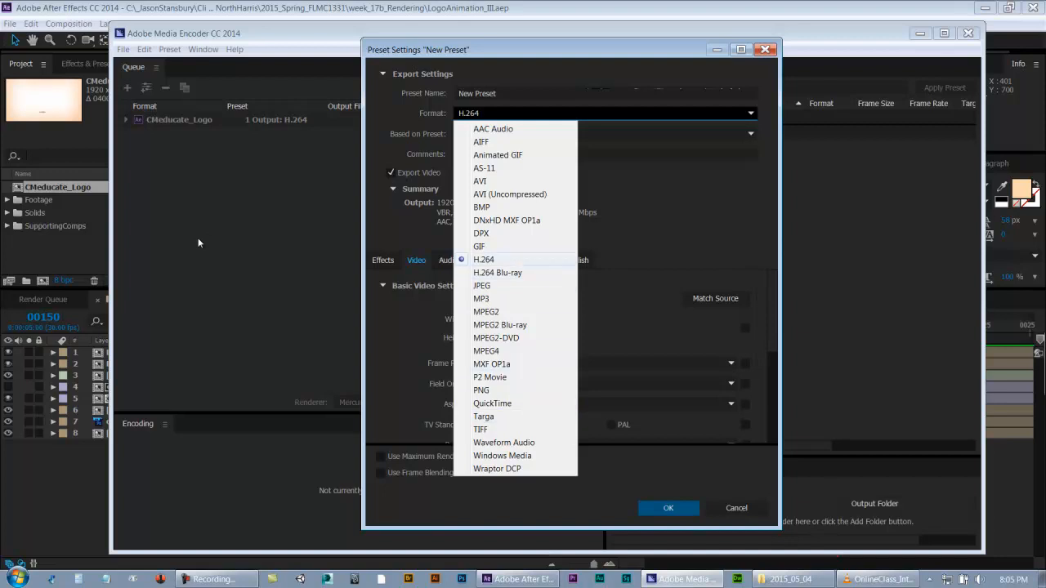
pyautogui.press('Return')
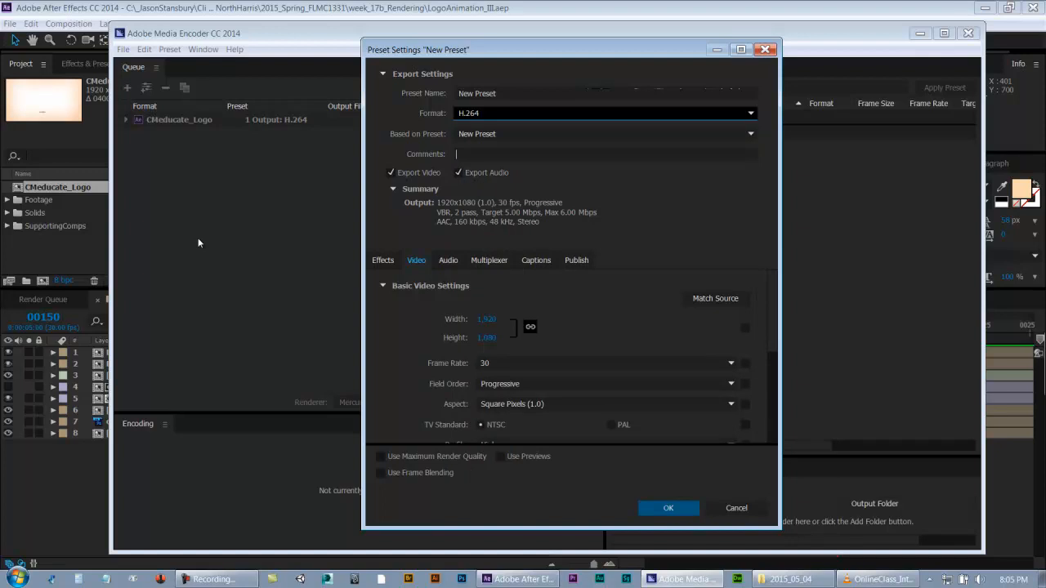
pyautogui.hotkey('alt', 'Down')
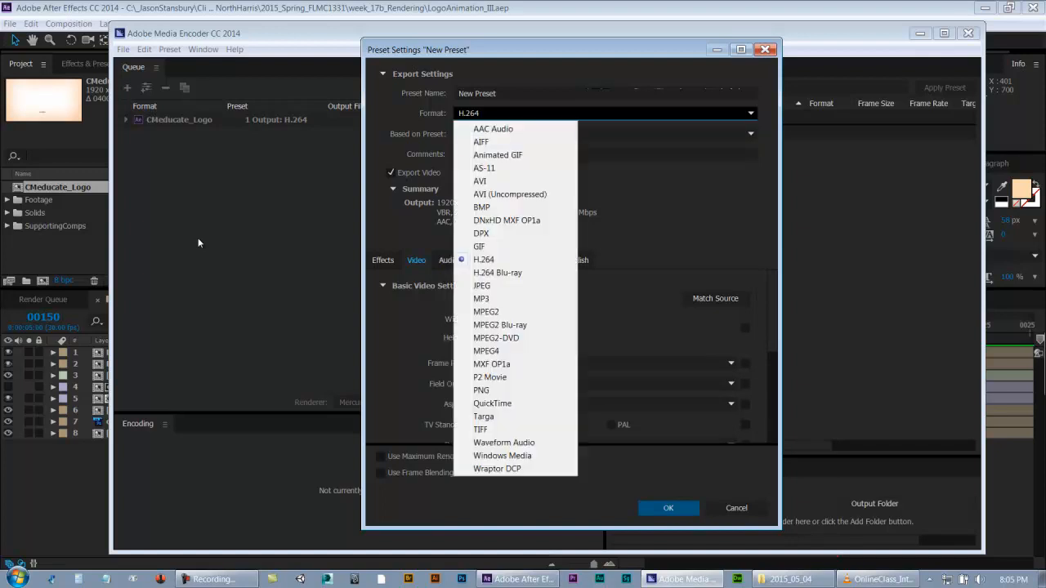
pyautogui.press('Return')
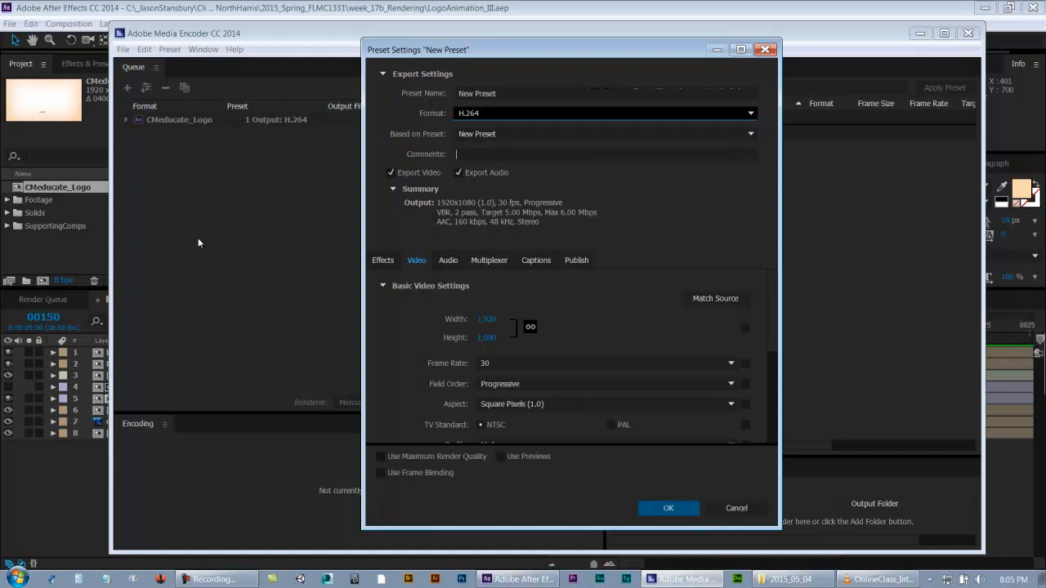
# Name the new H.264 preset _iphone_1080.
pyautogui.press('Tab')
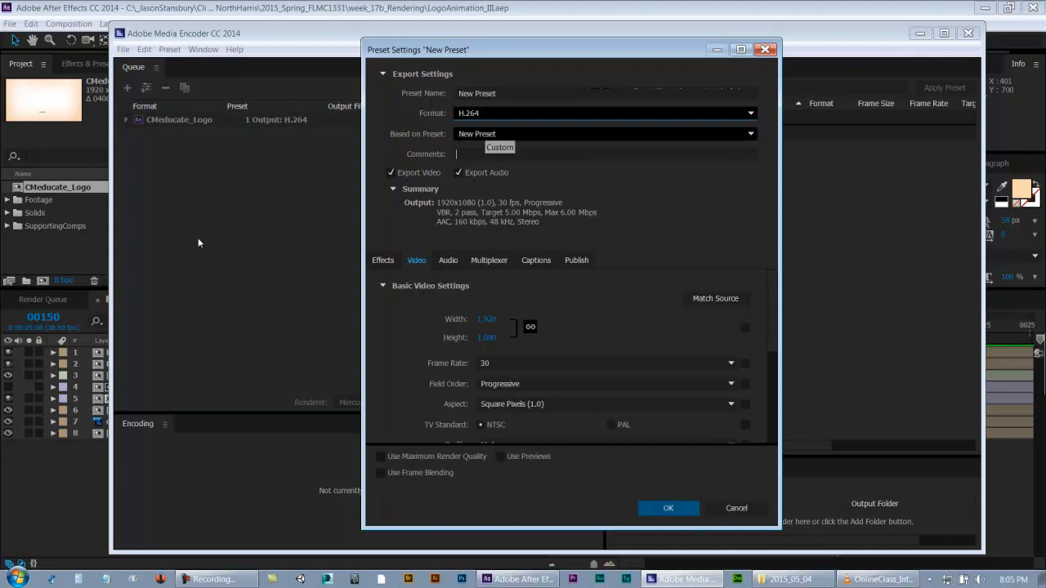
pyautogui.press('Tab')
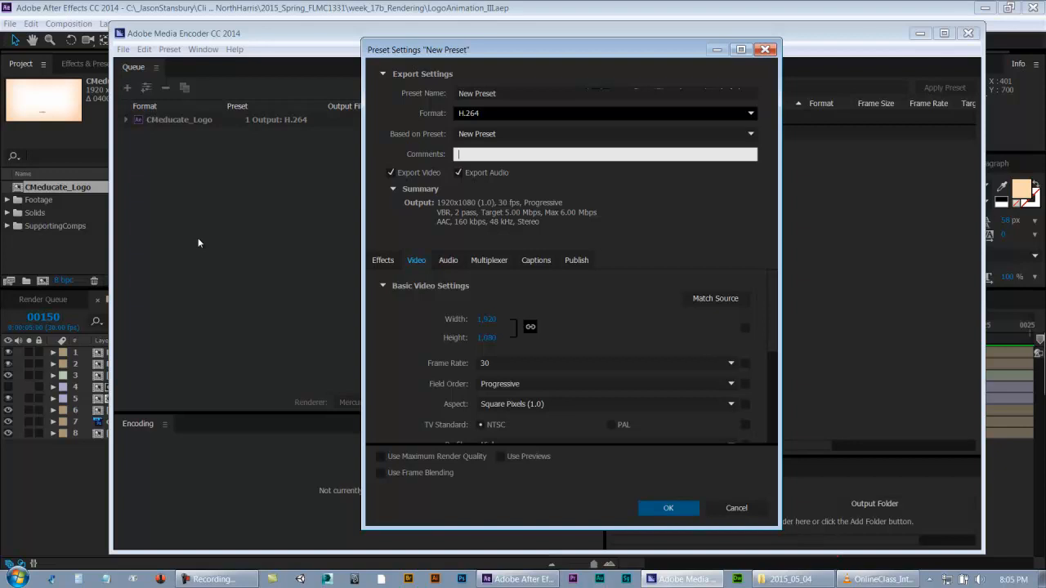
pyautogui.hotkey('shift', 'Tab')
pyautogui.hotkey('ctrl', 'a')
pyautogui.press('BackSpace')
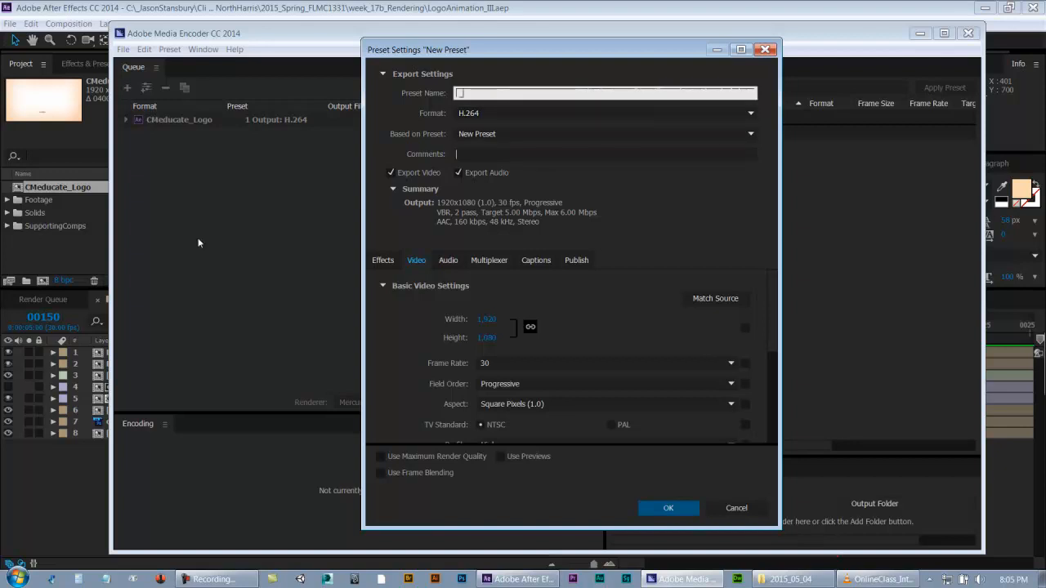
pyautogui.write('_iphone_1080')
pyautogui.hotkey('shift', 'Left')
pyautogui.hotkey('shift', 'Left')
pyautogui.hotkey('shift', 'Left')
pyautogui.hotkey('shift', 'Left')
pyautogui.hotkey('shift', 'Left')
pyautogui.hotkey('shift', 'Left')
pyautogui.hotkey('shift', 'Left')
pyautogui.hotkey('shift', 'Left')
pyautogui.hotkey('shift', 'Left')
pyautogui.hotkey('shift', 'Left')
pyautogui.hotkey('shift', 'Left')
pyautogui.hotkey('shift', 'Left')
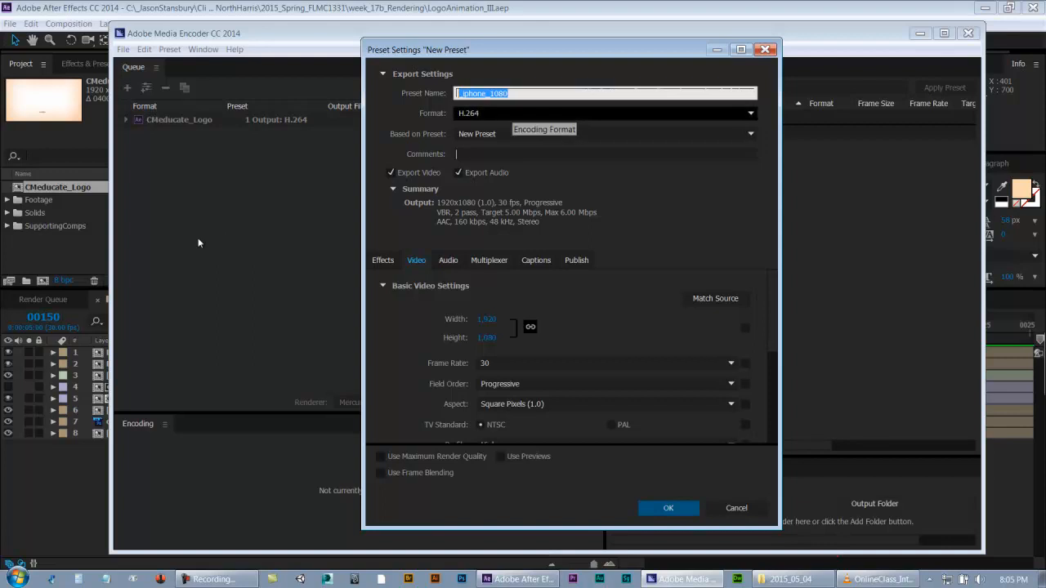
pyautogui.press('Return')
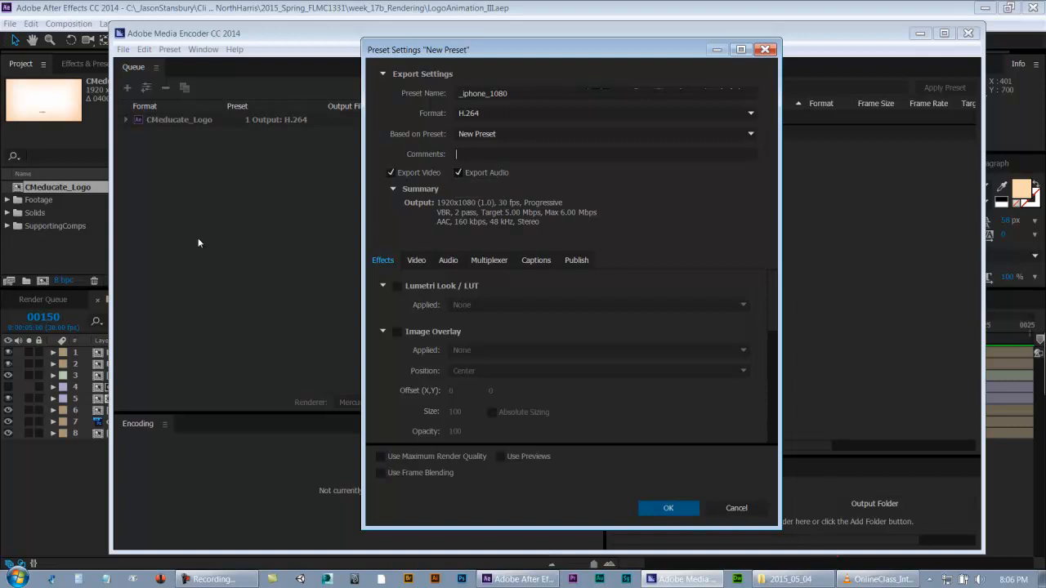
# Switch audio export off for the new preset and turn it back on.
pyautogui.click(458, 172)
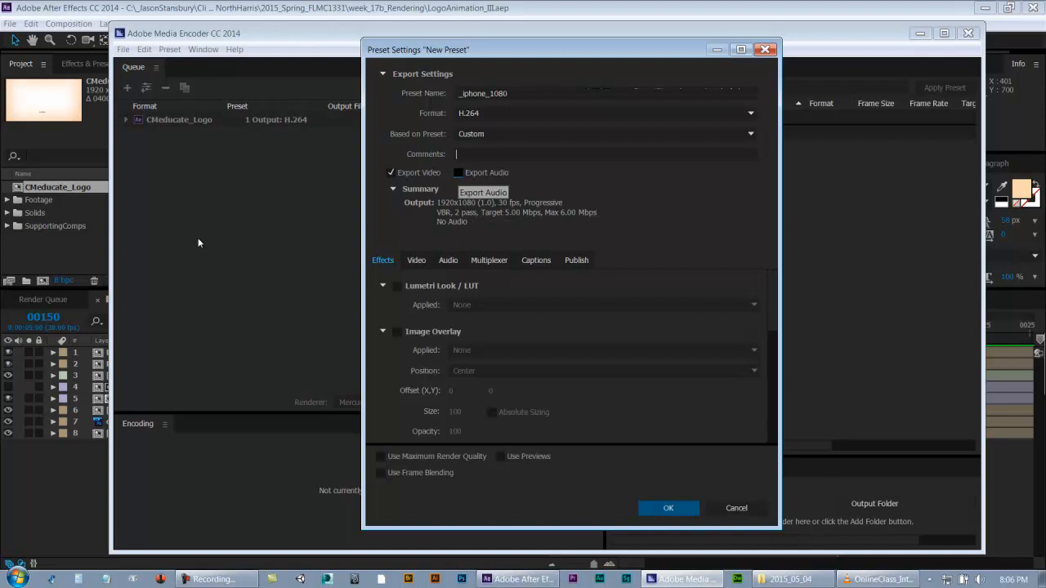
pyautogui.click(459, 172)
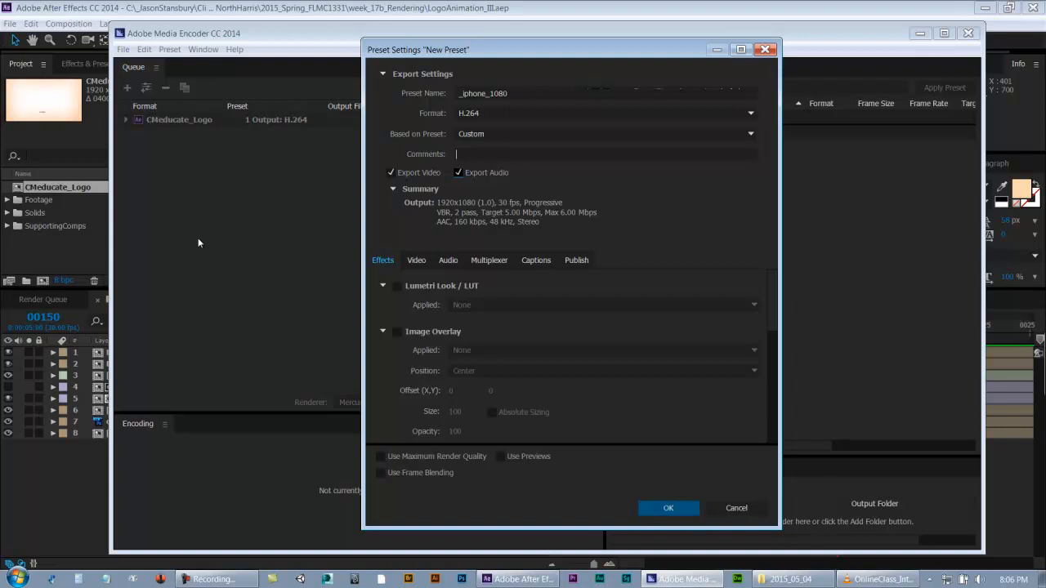
# Examine the frame rate and field order choices in the new preset's basic video settings.
pyautogui.hotkey('ctrl', 'Tab')
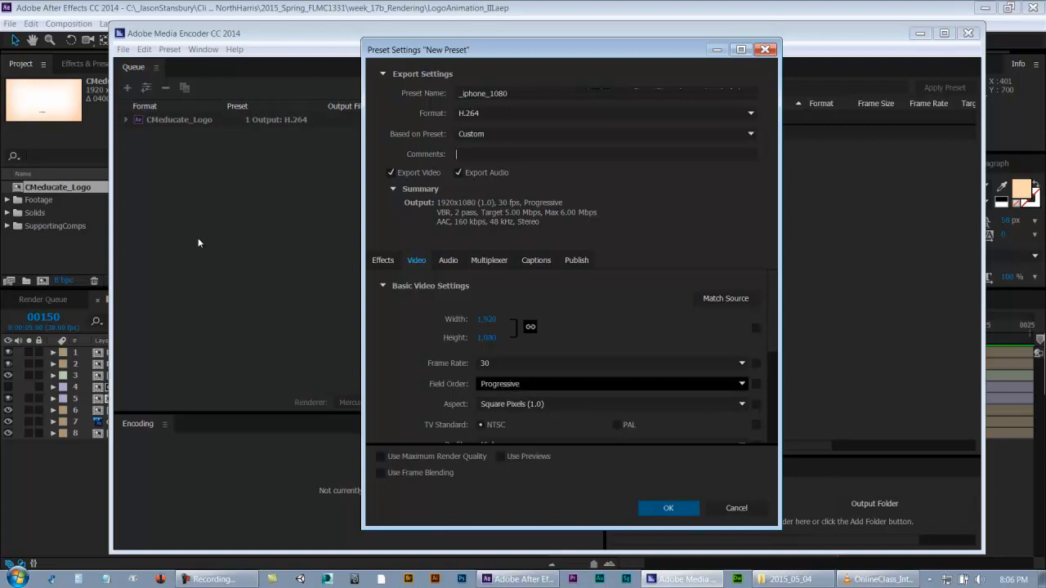
pyautogui.click(490, 363)
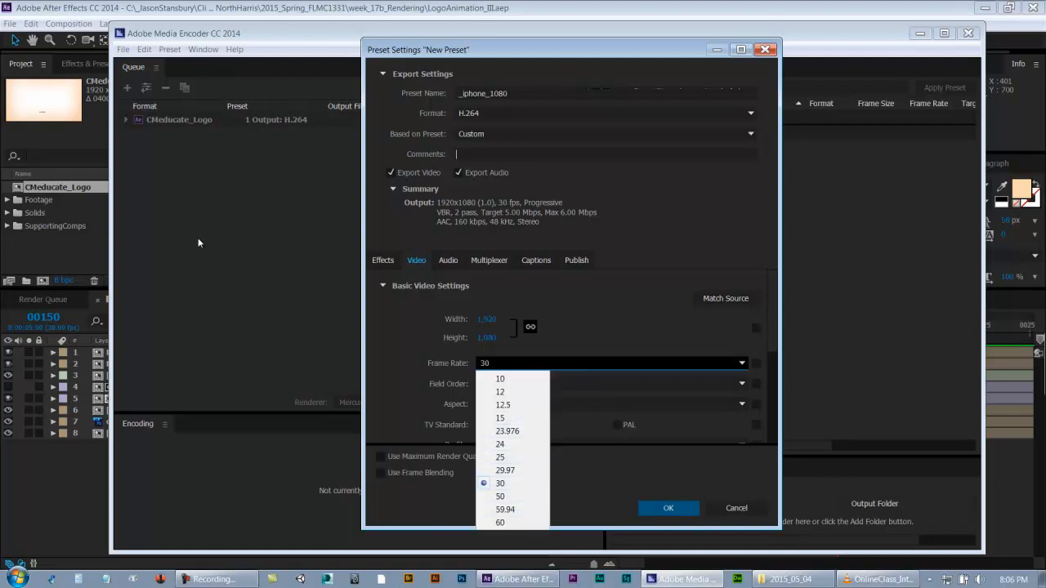
pyautogui.press('Escape')
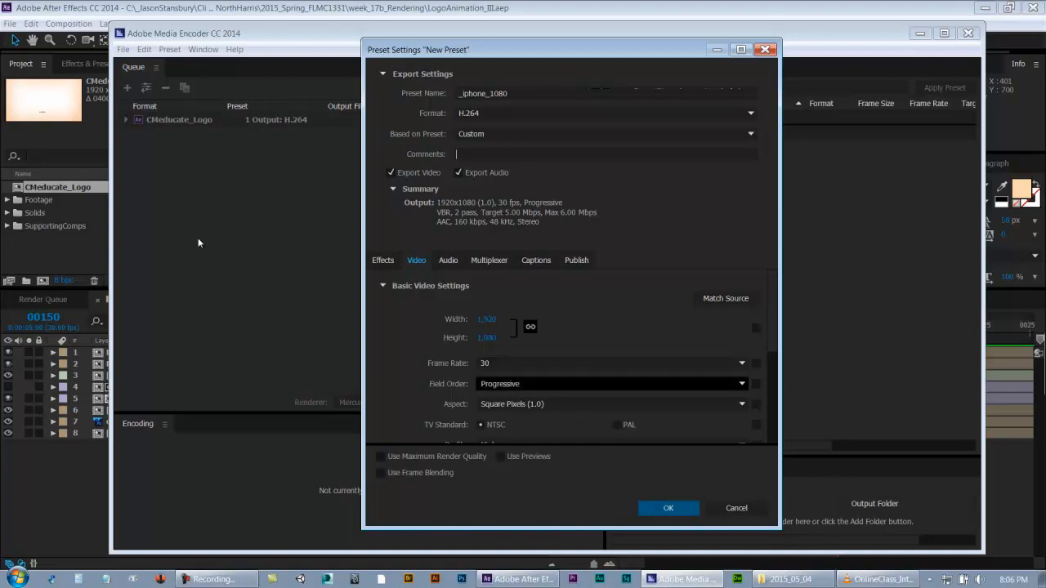
pyautogui.press('space')
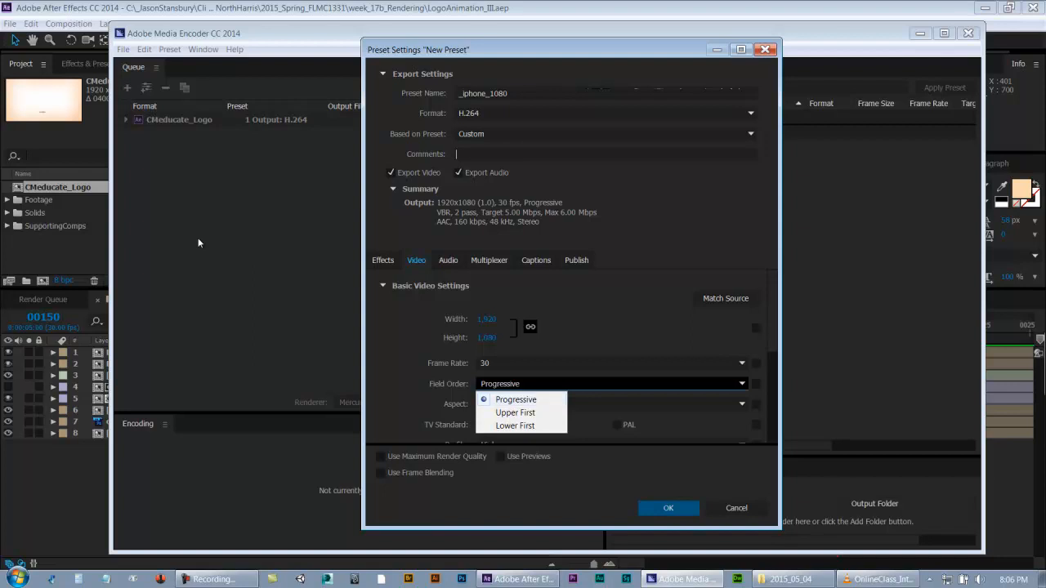
pyautogui.press('Return')
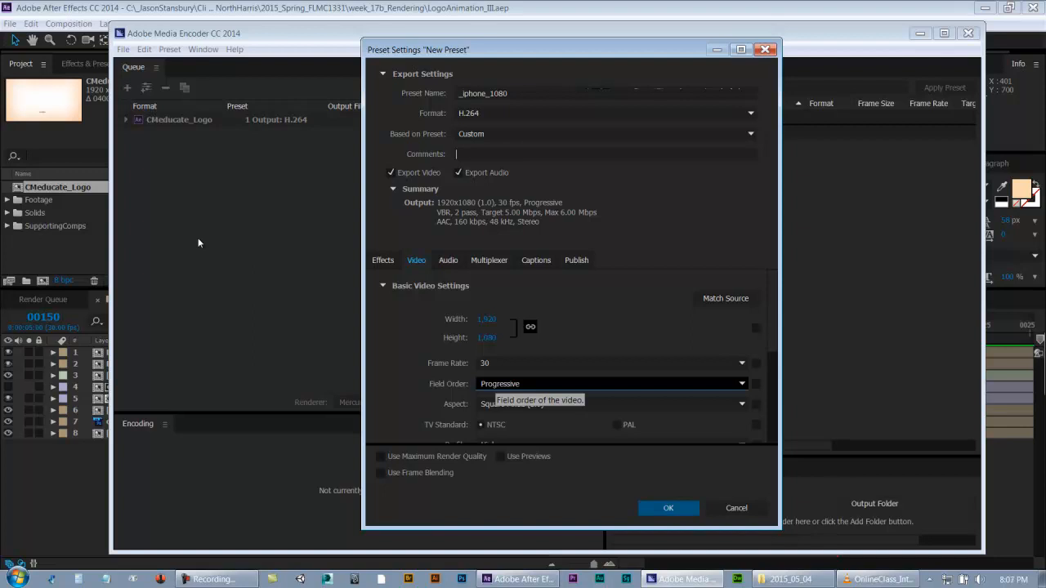
pyautogui.press('space')
pyautogui.press('Down')
pyautogui.press('Down')
pyautogui.press('Escape')
# Examine the pixel aspect ratio choices in the new preset's basic video settings.
pyautogui.hotkey('shift', 'Tab')
pyautogui.press('Tab')
pyautogui.press('Tab')
pyautogui.press('space')
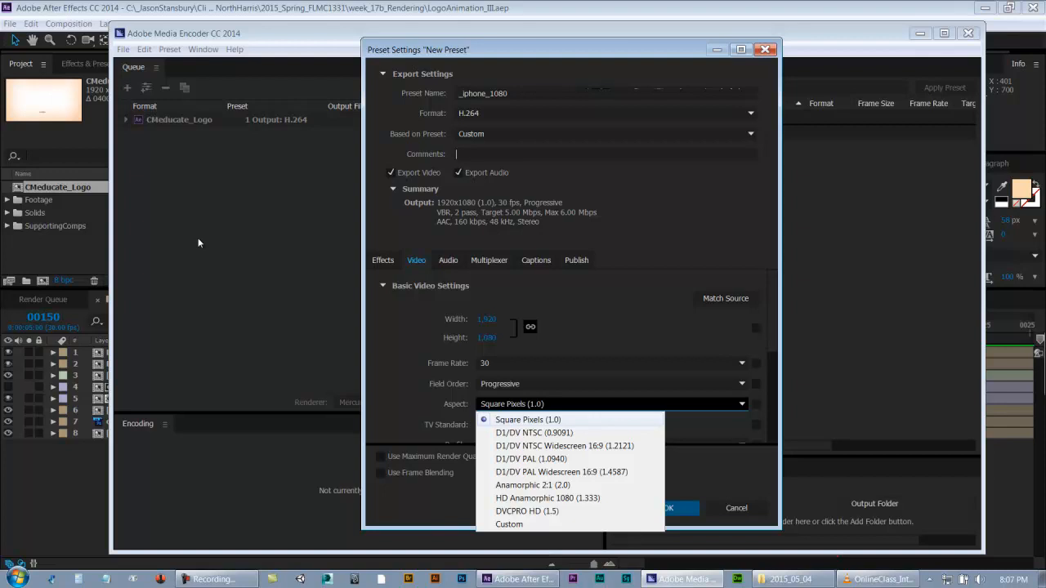
pyautogui.press('Escape')
# Review the TV standard setting and the H.264 profile choices in the new preset's video settings.
pyautogui.press('Tab')
pyautogui.press('Tab')
pyautogui.press('Tab')
pyautogui.press('Tab')
pyautogui.press('Tab')
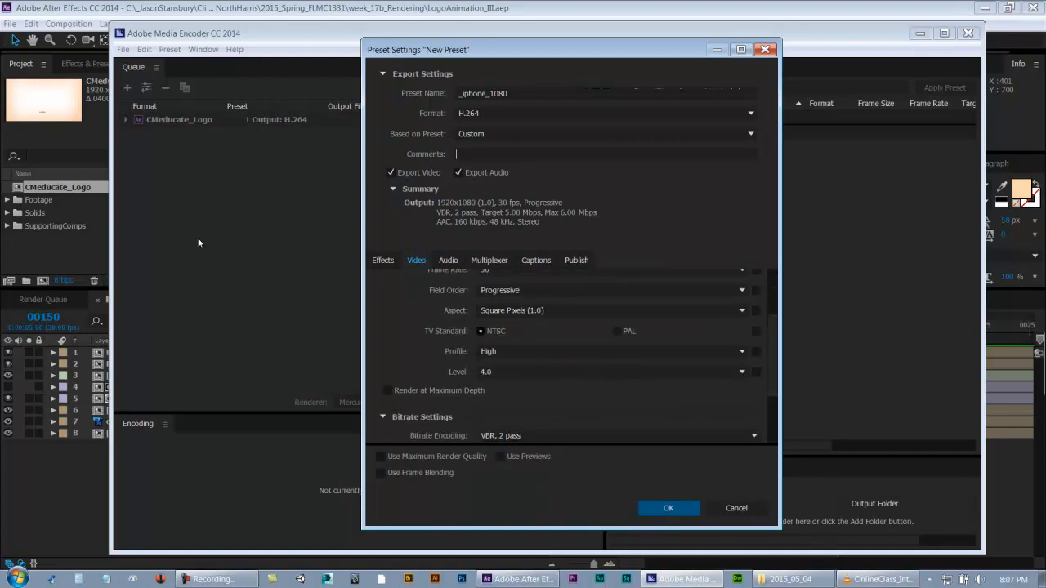
pyautogui.press('Tab')
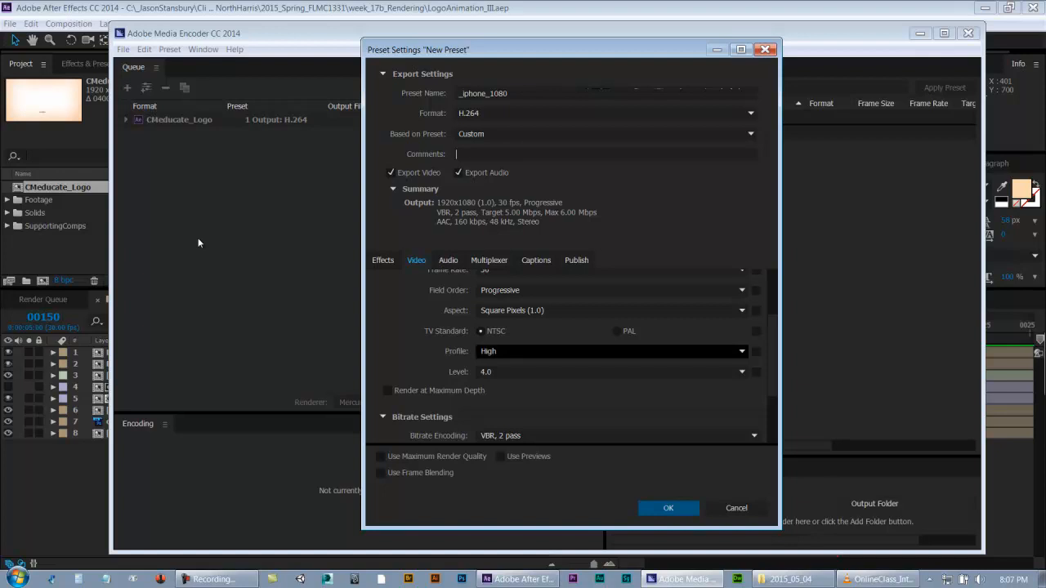
pyautogui.hotkey('shift', 'Tab')
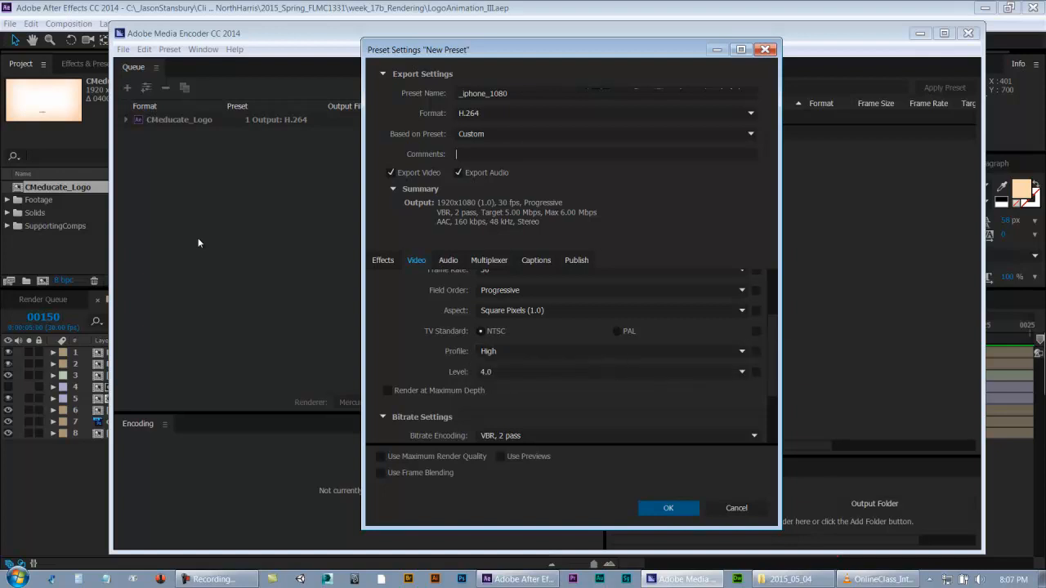
pyautogui.press('Tab')
pyautogui.hotkey('alt', 'Down')
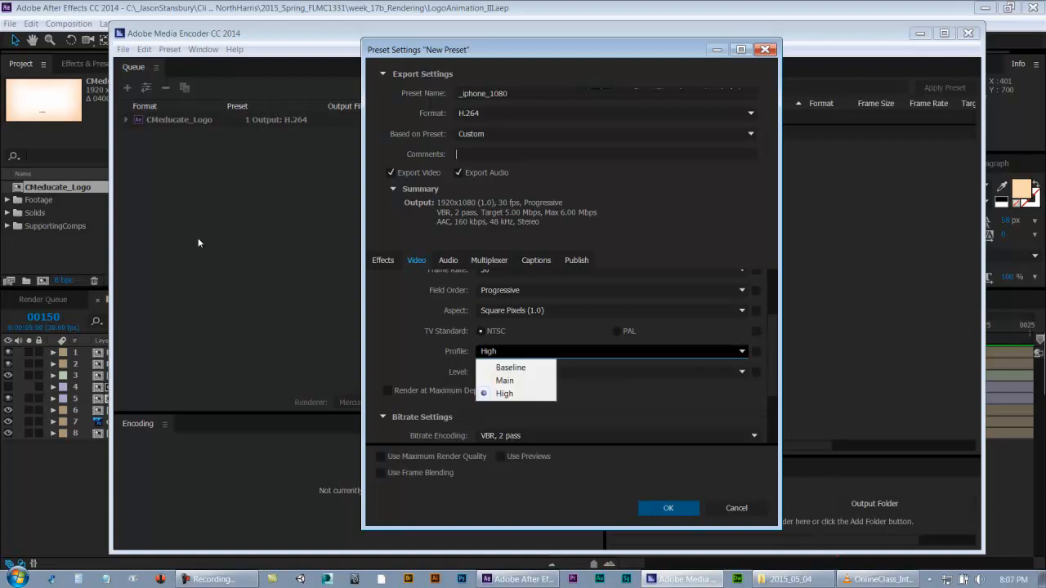
pyautogui.press('Return')
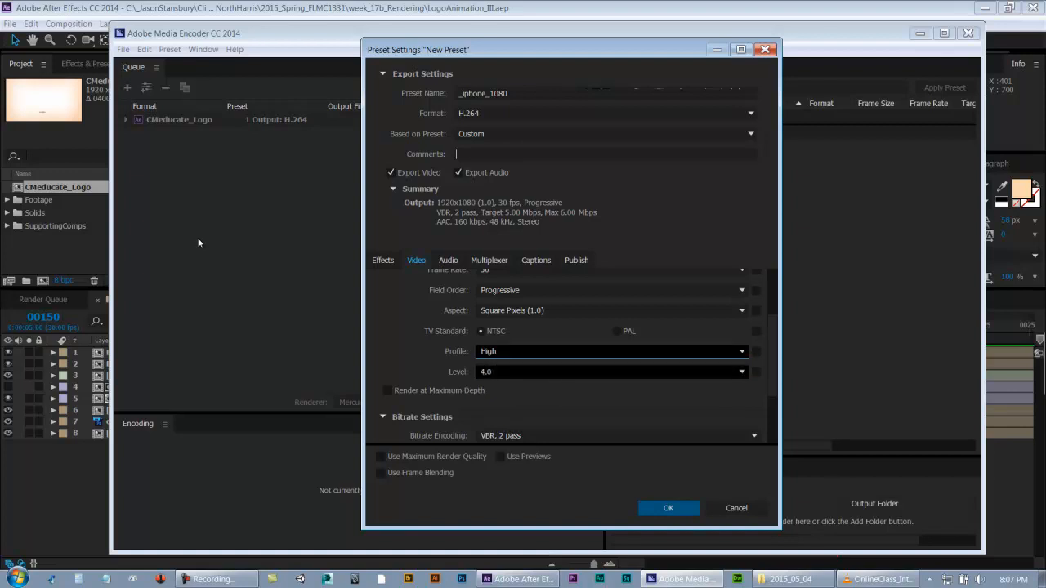
# Examine the bitrate encoding choices in the new preset's bitrate settings.
pyautogui.scroll(-3, 198, 243)
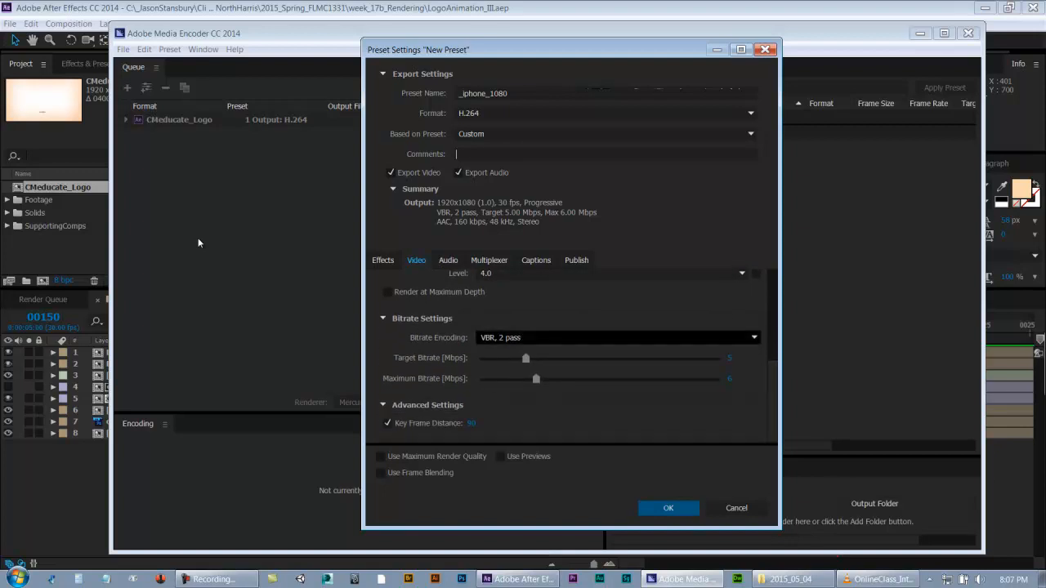
pyautogui.click(736, 338)
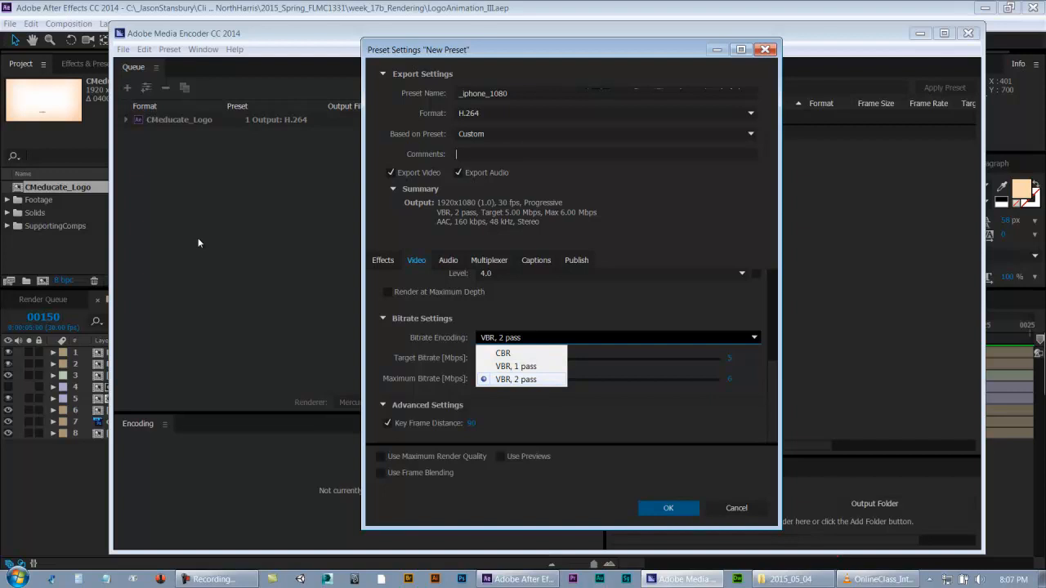
pyautogui.press('Escape')
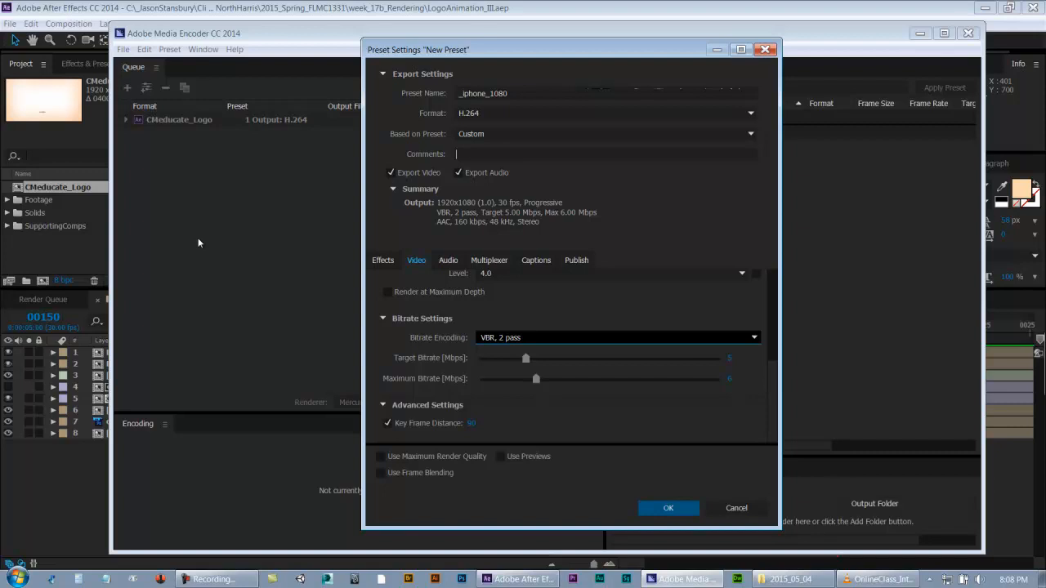
# Examine the audio format, sample rate, quality and bitrate settings of the new _iphone_1080 preset.
pyautogui.click(448, 261)
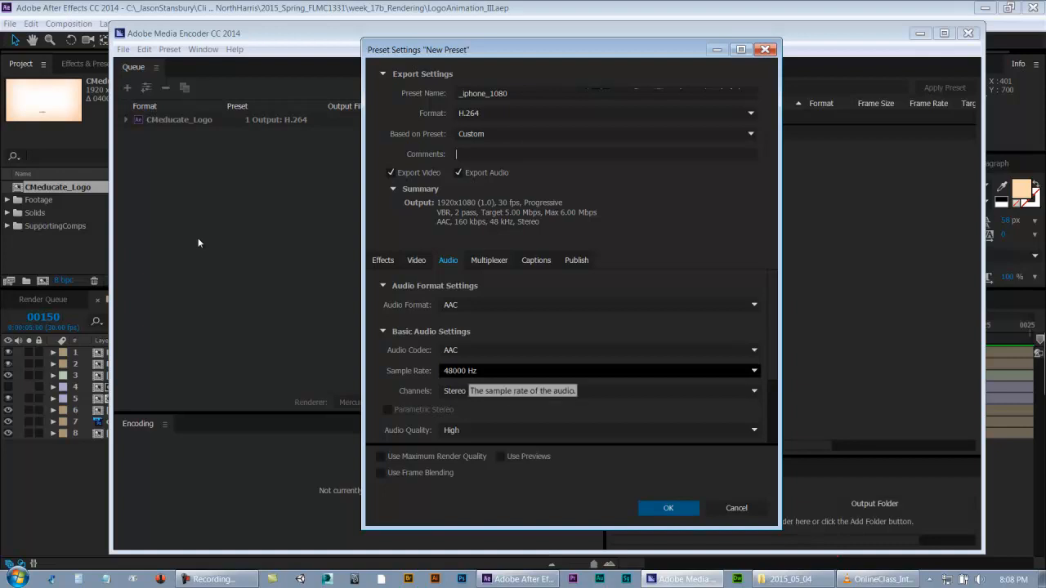
pyautogui.scroll(-3, 198, 243)
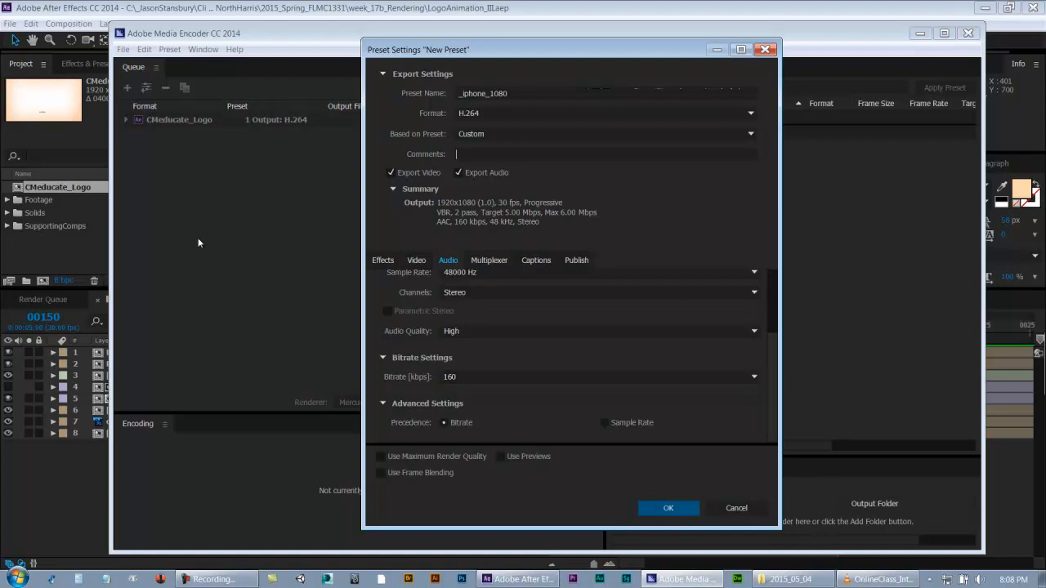
pyautogui.scroll(3, 198, 243)
pyautogui.scroll(3, 198, 243)
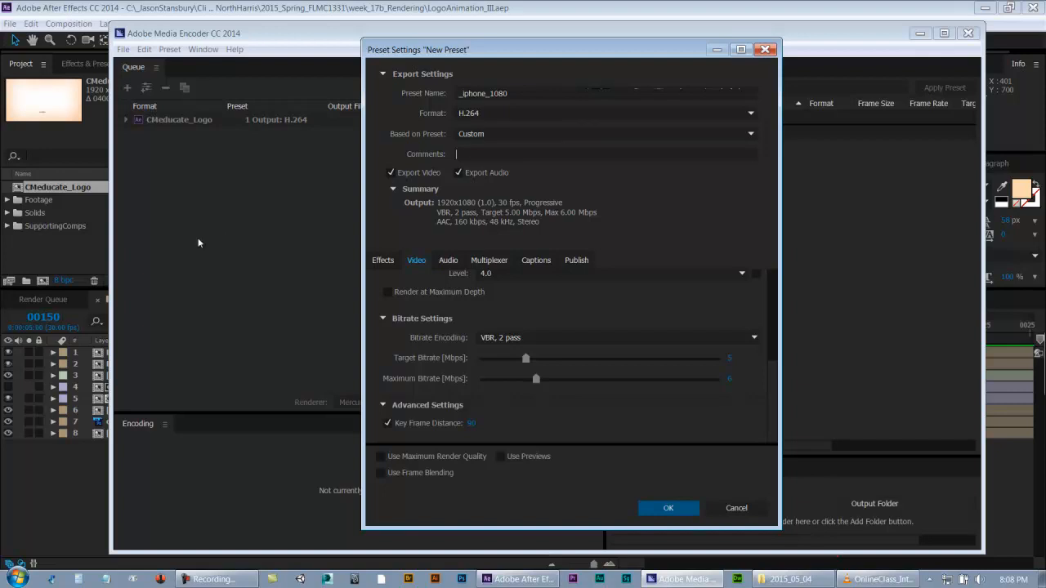
# Save the _iphone_1080 preset and delete the Outputs group from the user presets.
pyautogui.press('Return')
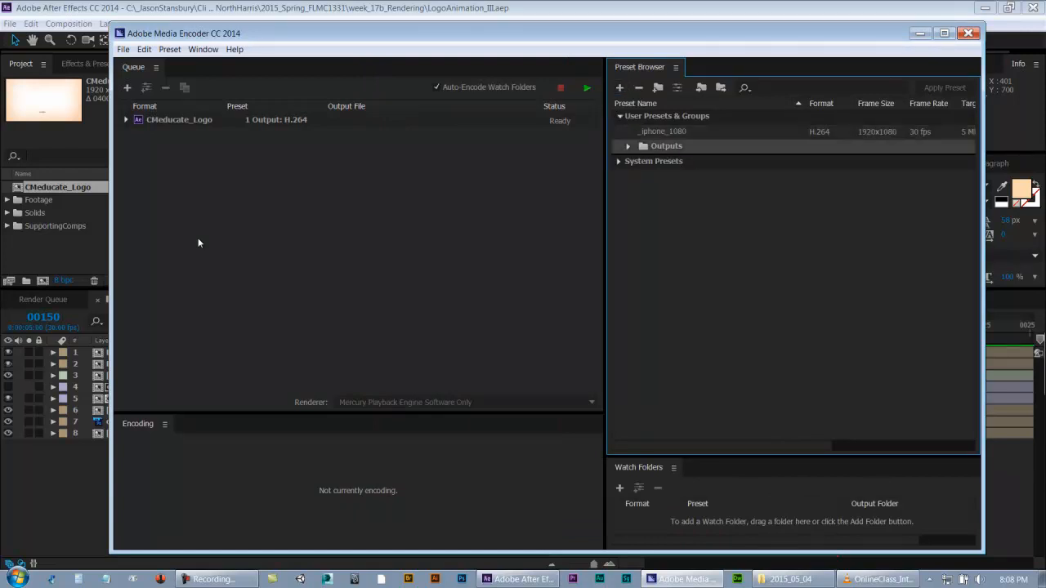
pyautogui.press('Delete')
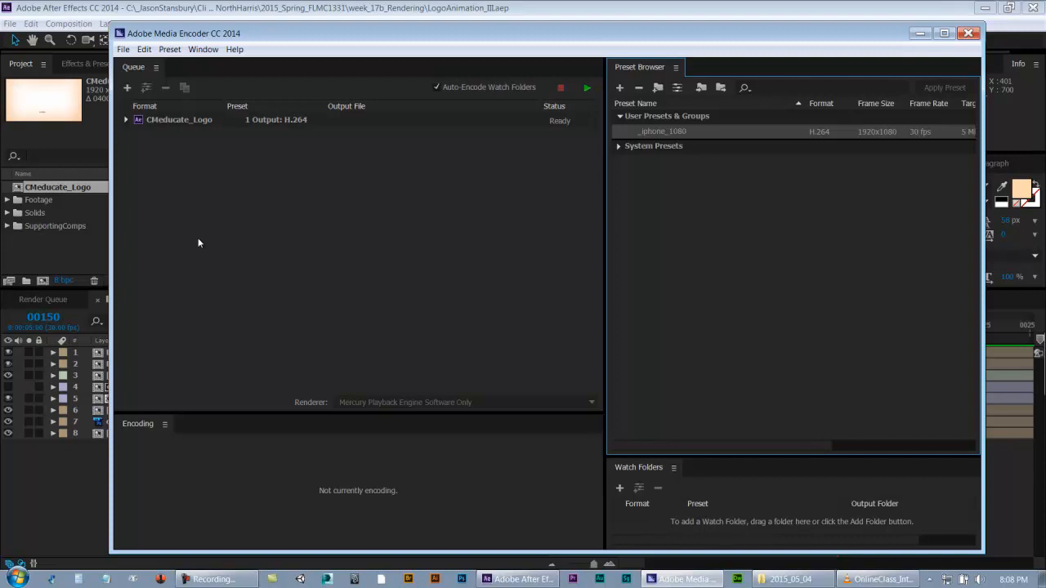
# Reopen the settings of the _iphone_1080 preset, examine its export and video options, and close them.
pyautogui.hotkey('shift', 'F10')
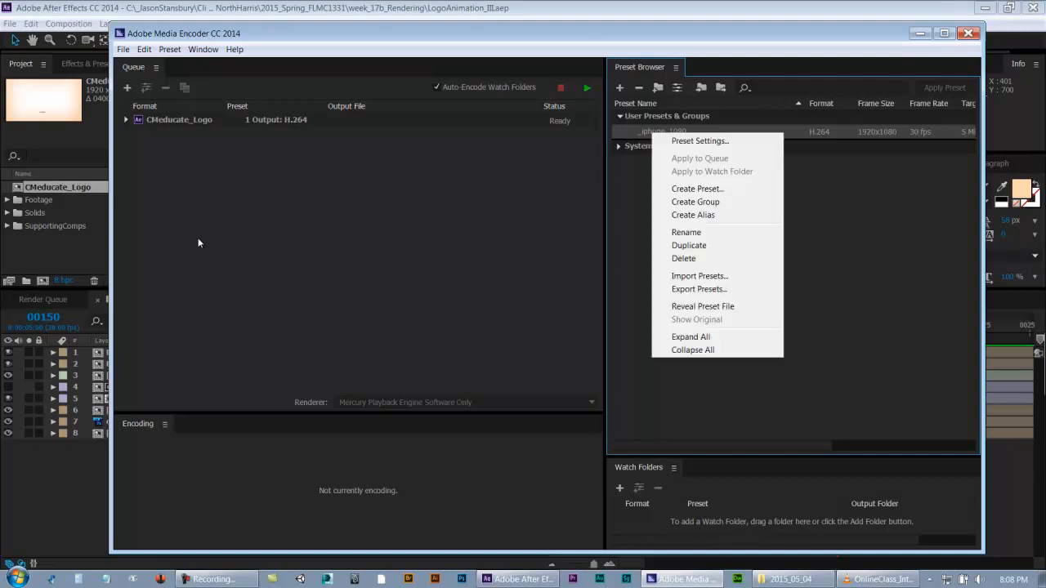
pyautogui.press('Down')
pyautogui.press('Return')
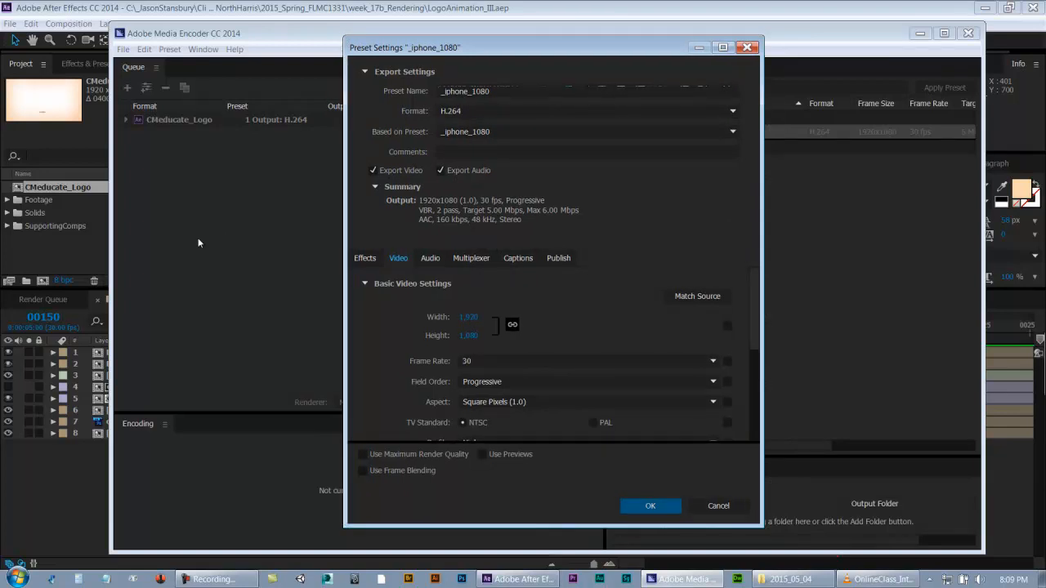
pyautogui.scroll(-5, 198, 242)
pyautogui.scroll(5, 198, 242)
pyautogui.press('Escape')
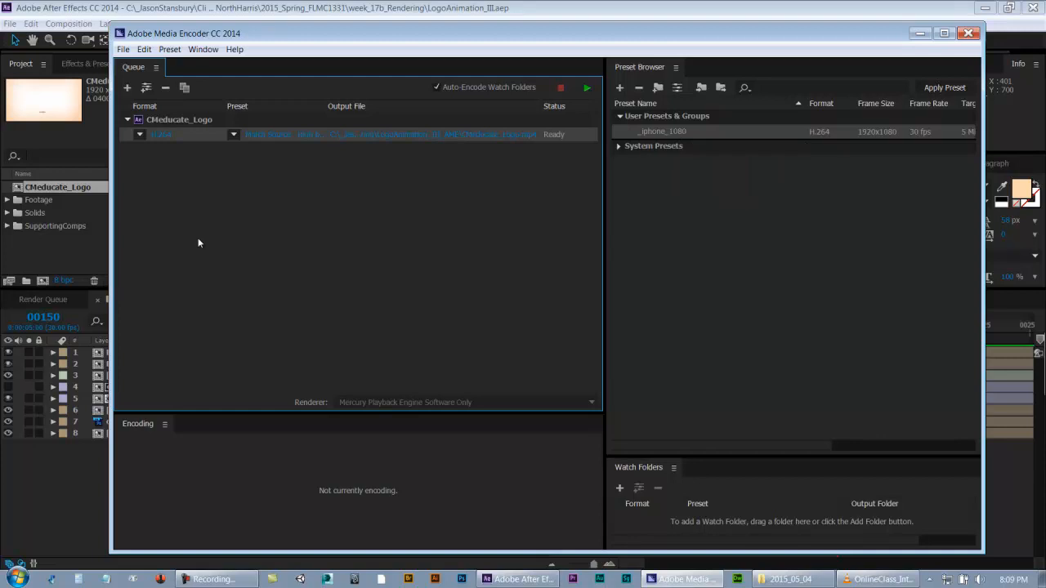
# Apply the _iphone_1080 preset to the queued CMeducate_Logo output and save its file as CMeducate_Logo.mp4 in Deliverable\2015_05_04.
pyautogui.moveTo(196, 240); pyautogui.dragTo(198, 242)
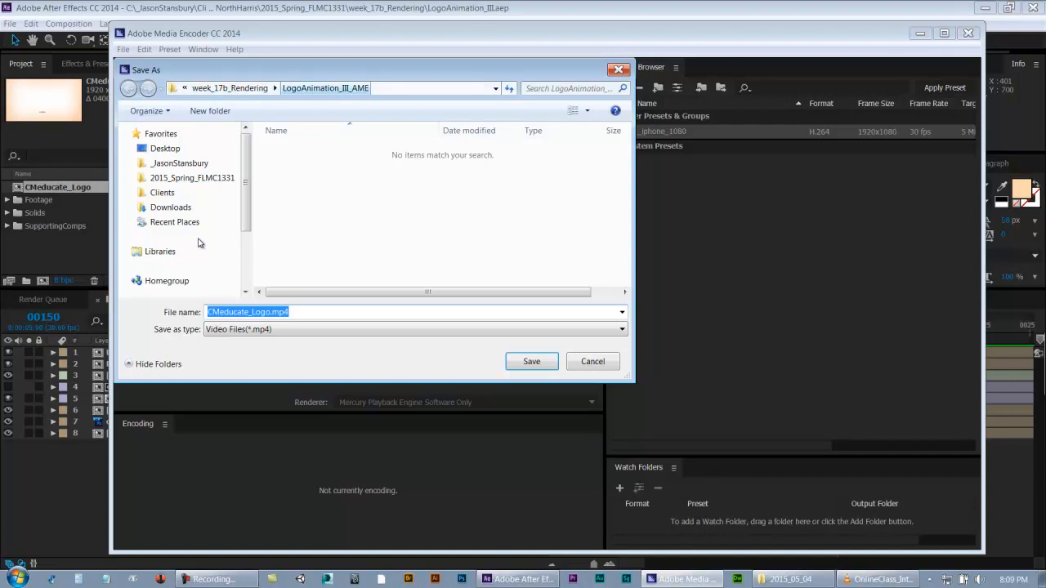
pyautogui.hotkey('alt', 'Up')
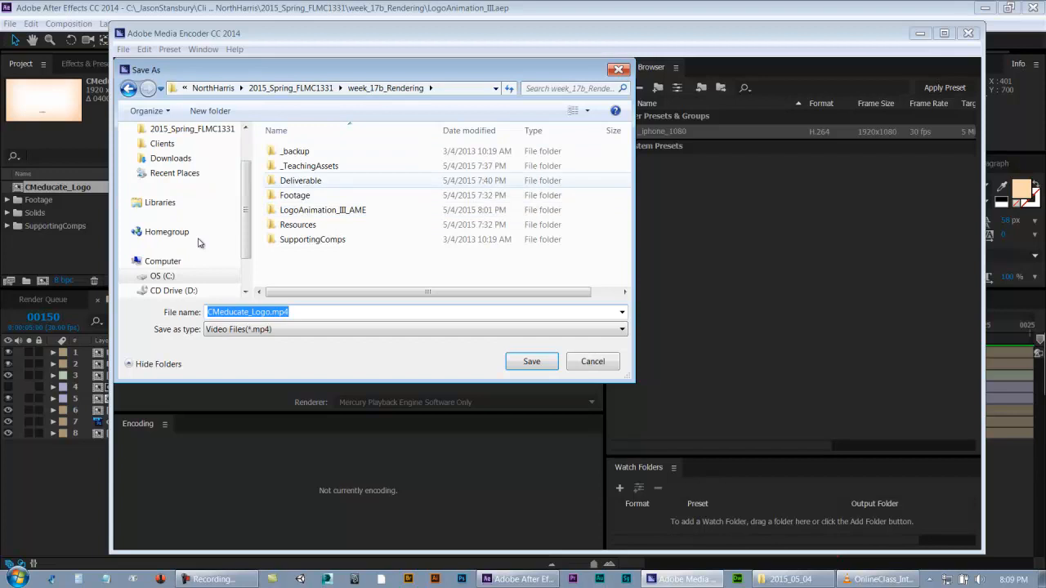
pyautogui.hotkey('shift', 'Tab')
pyautogui.press('Return')
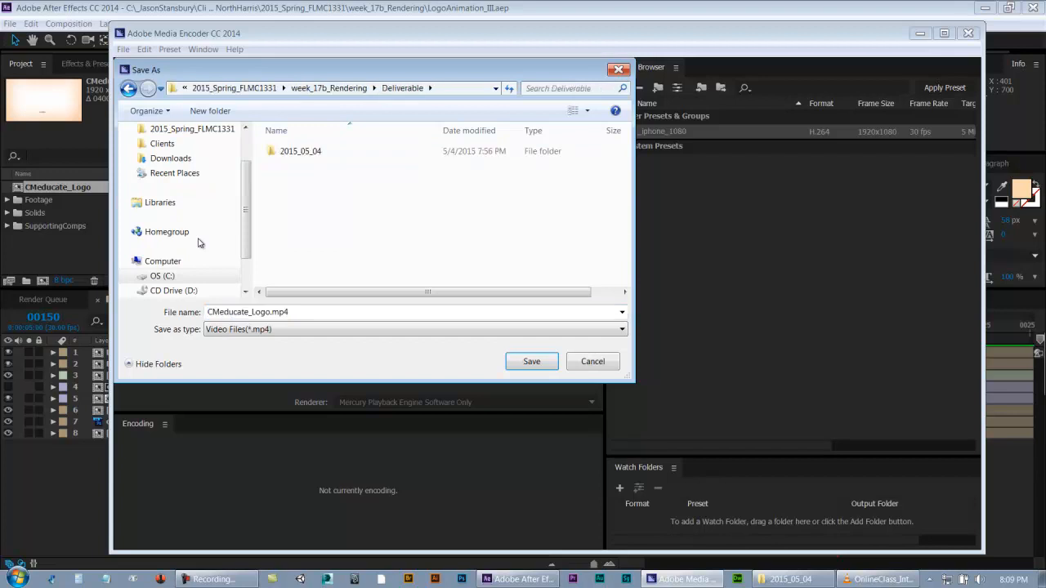
pyautogui.press('Return')
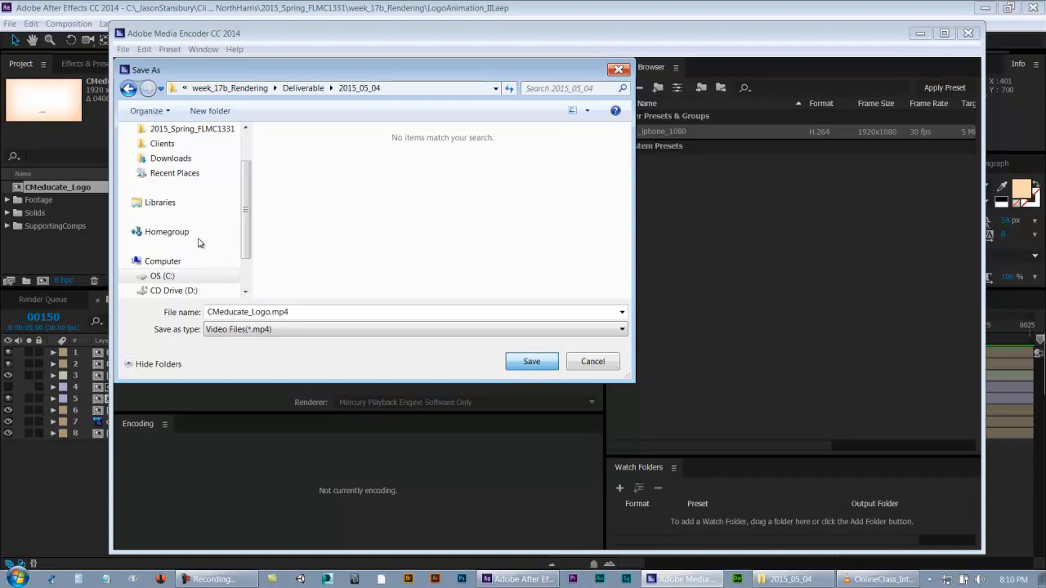
pyautogui.press('Return')
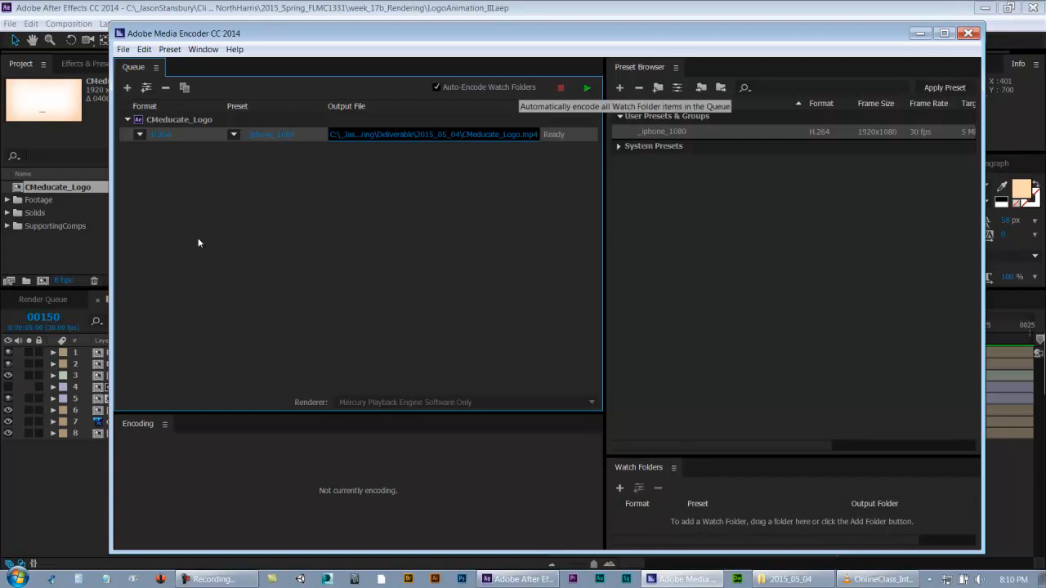
pyautogui.click(198, 242)
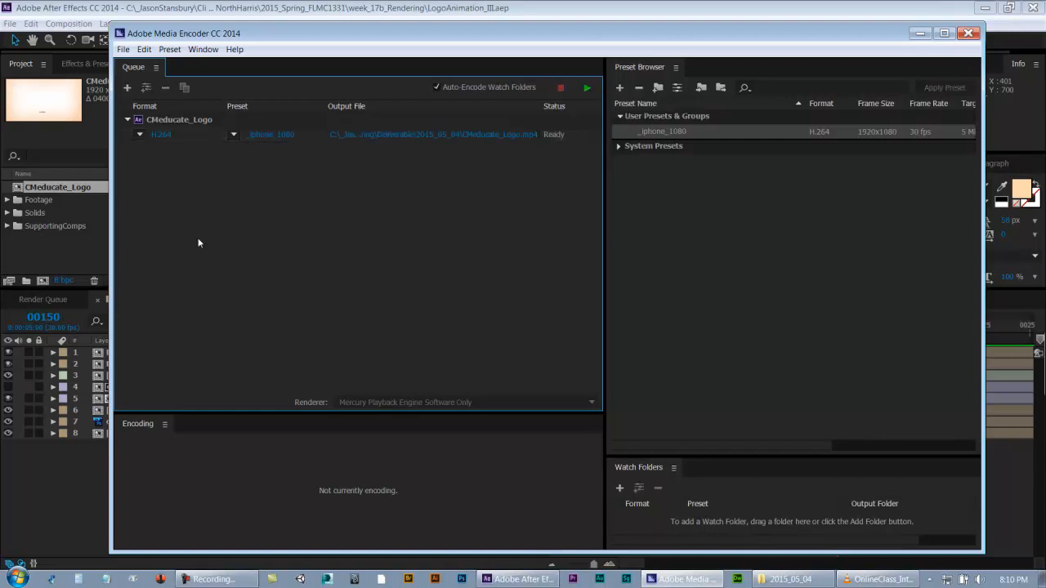
# Create another encoding preset and name it _WMV_1080p.
pyautogui.click(619, 87)
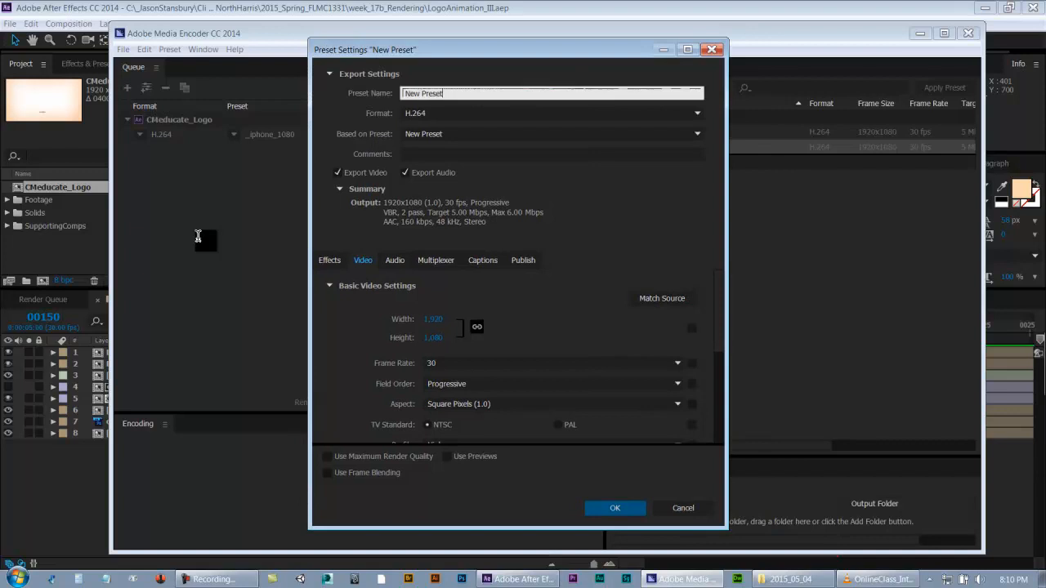
pyautogui.press('BackSpace')
pyautogui.write('_WMM')
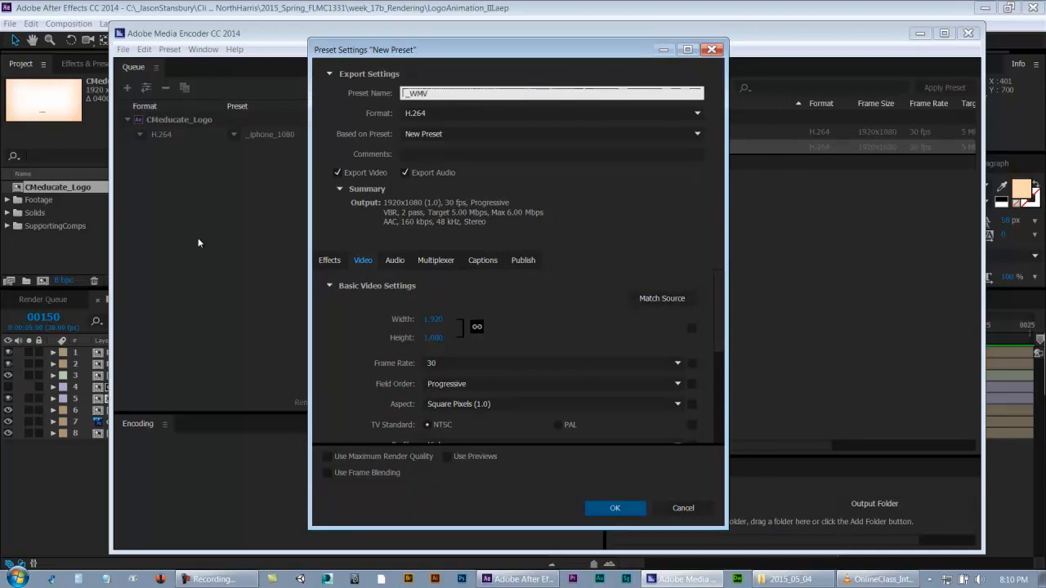
pyautogui.write('_1080p')
# Set the _WMV_1080p preset's format to Windows Media and its video codec to Windows Media Video V8.
pyautogui.press('Tab')
pyautogui.hotkey('alt', 'Down')
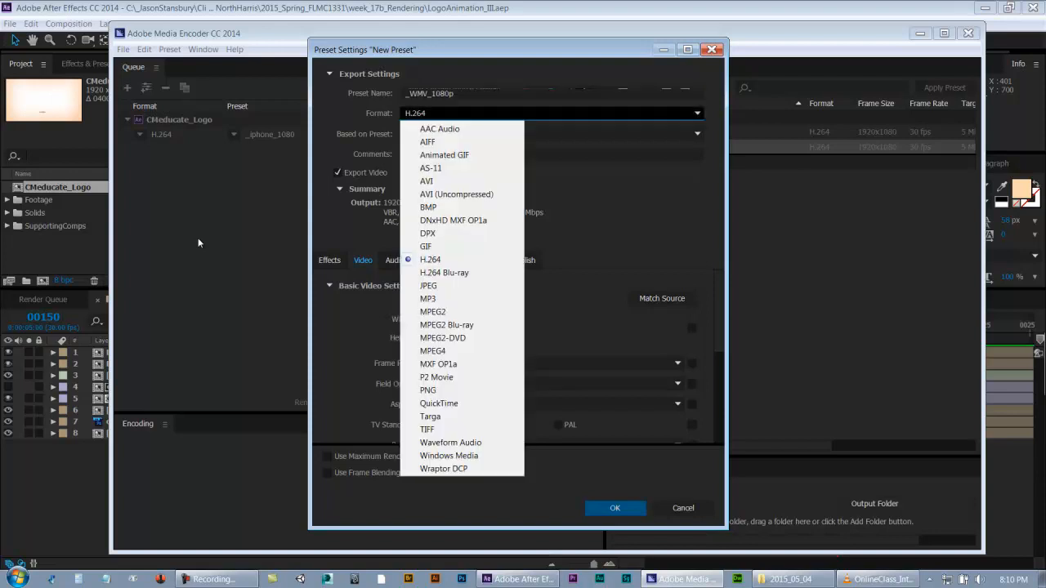
pyautogui.press('Down')
pyautogui.press('Down')
pyautogui.press('Down')
pyautogui.press('Down')
pyautogui.press('Down')
pyautogui.press('Down')
pyautogui.press('Down')
pyautogui.press('Down')
pyautogui.press('Down')
pyautogui.press('Down')
pyautogui.press('Down')
pyautogui.press('Down')
pyautogui.press('Down')
pyautogui.press('Down')
pyautogui.press('Down')
pyautogui.press('Down')
pyautogui.press('Down')
pyautogui.press('Down')
pyautogui.press('Down')
pyautogui.press('Down')
pyautogui.press('Return')
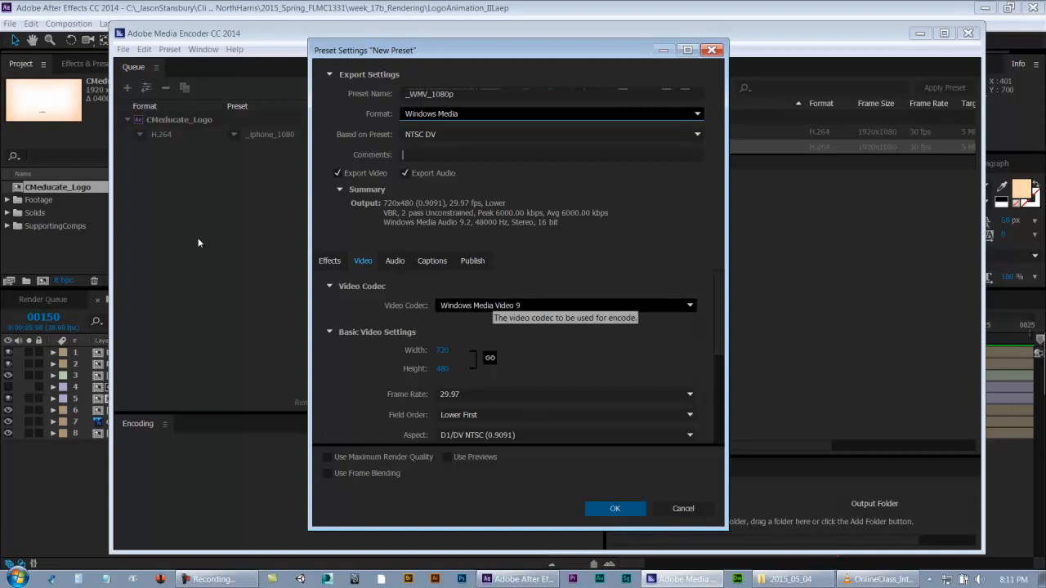
pyautogui.click(564, 305)
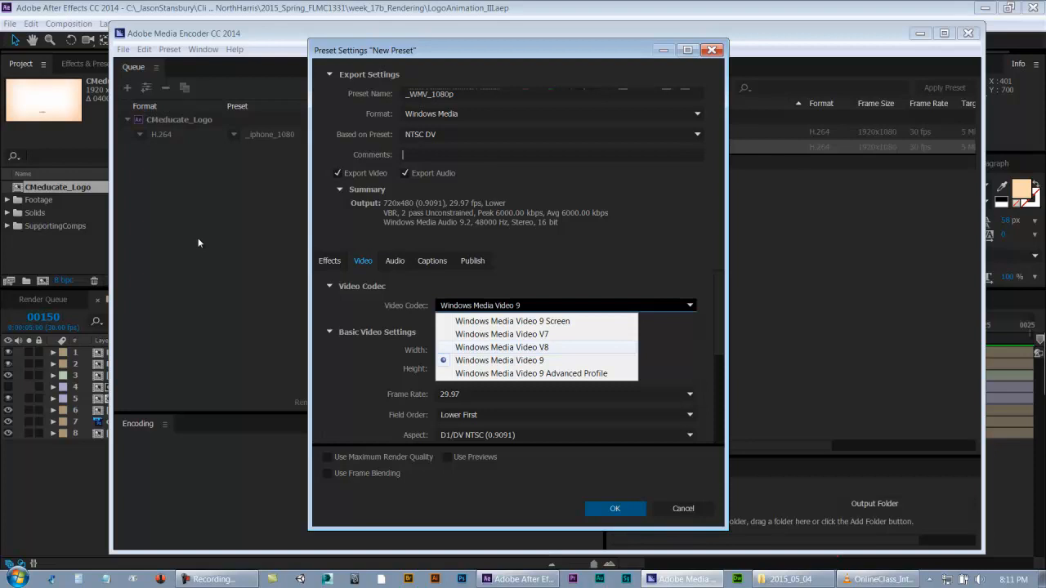
pyautogui.press('Return')
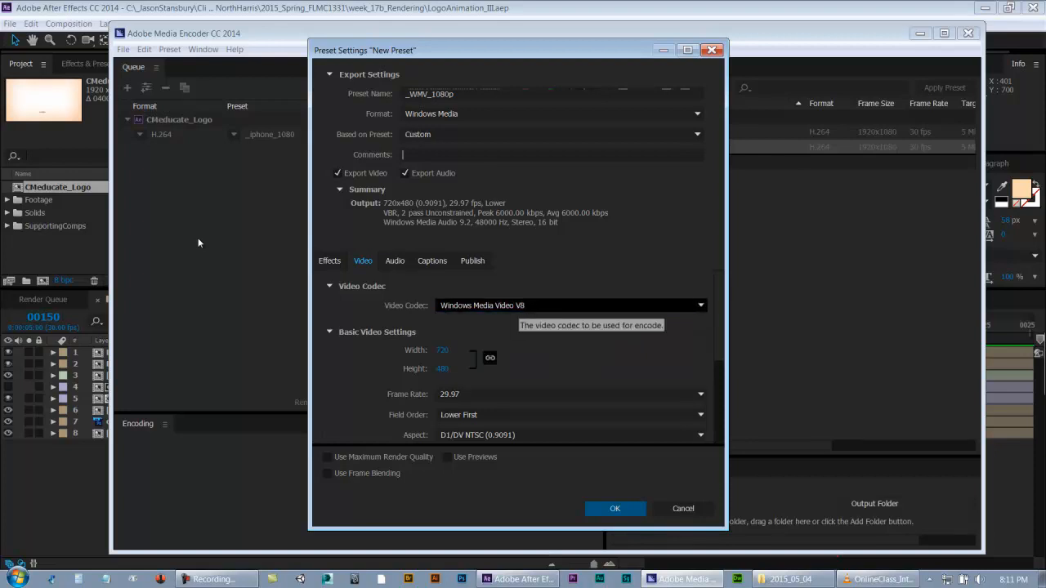
# Set the preset's frame size to 1920 wide and 1080 high, with width and height unlinked.
pyautogui.scroll(-2, 198, 243)
pyautogui.scroll(1, 198, 243)
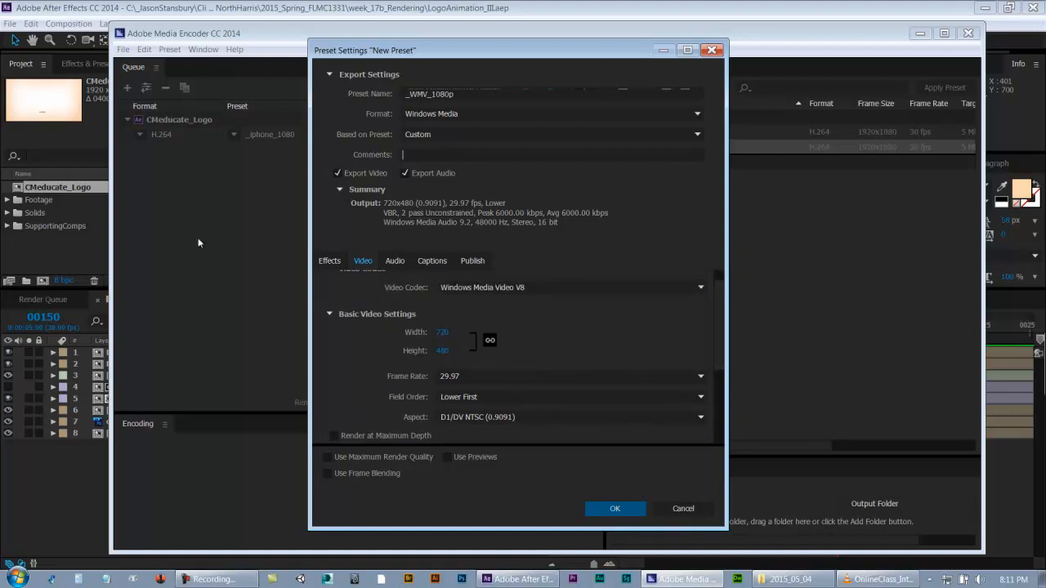
pyautogui.press('Tab')
pyautogui.write('1920')
pyautogui.press('Tab')
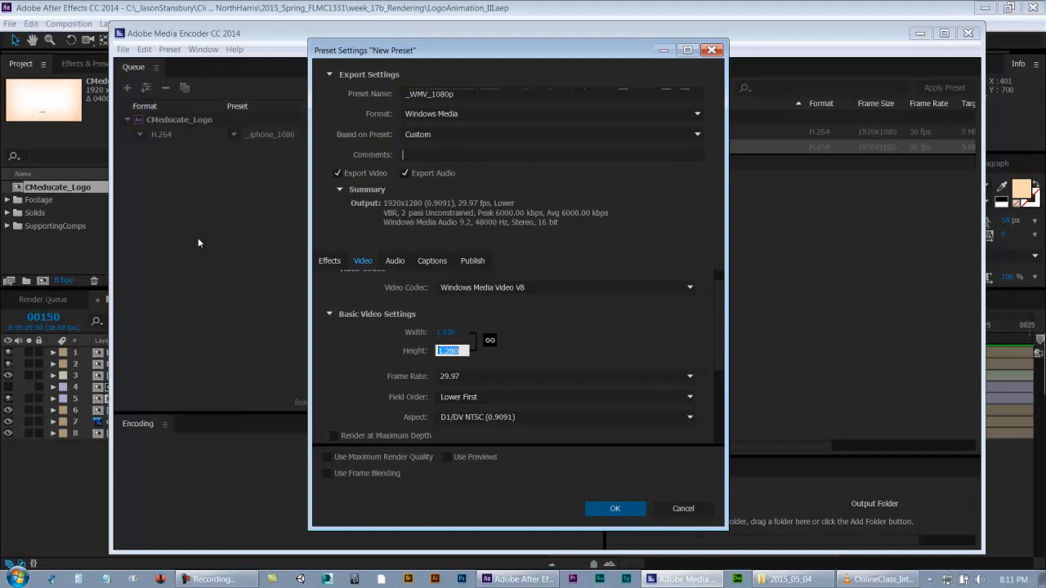
pyautogui.press('Tab')
pyautogui.hotkey('shift', 'Tab')
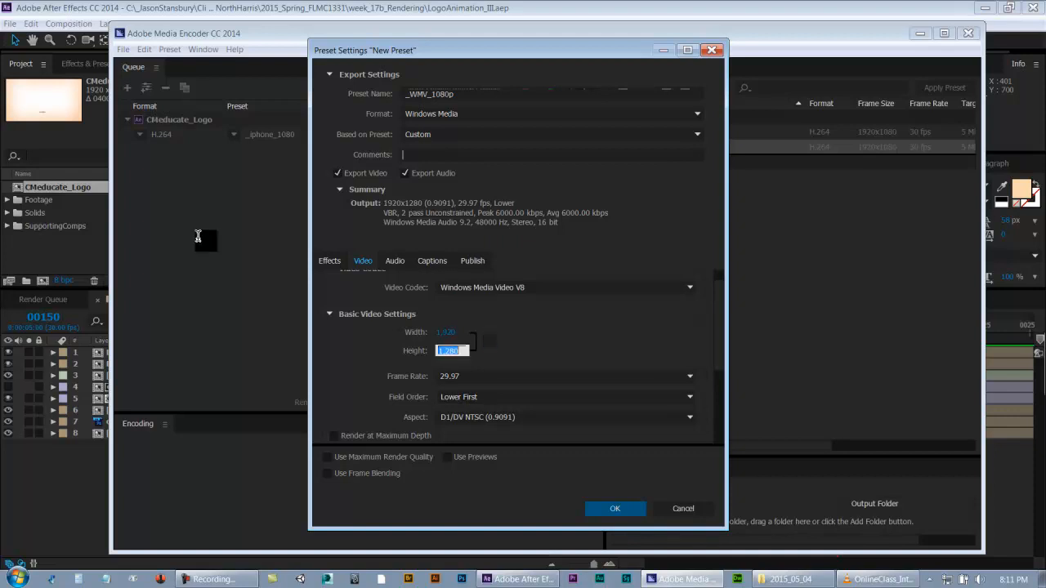
pyautogui.write('1080')
pyautogui.press('Tab')
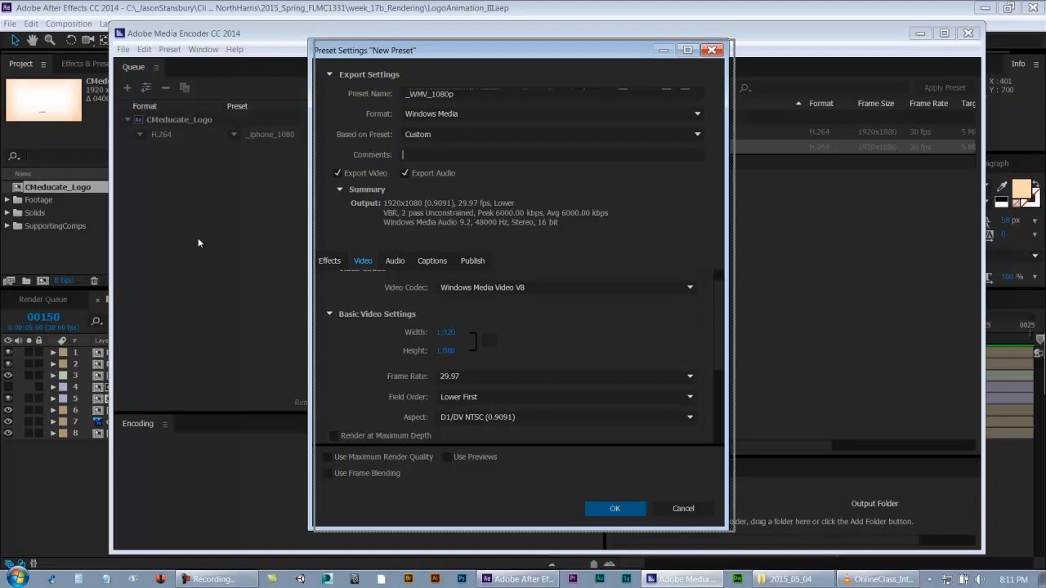
# Set the _WMV_1080p preset's frame rate to 30.
pyautogui.moveTo(518, 50); pyautogui.dragTo(681, 62)
pyautogui.moveTo(572, 62)
pyautogui.mouseDown()
pyautogui.moveTo(401, 59)
pyautogui.moveTo(420, 59)
pyautogui.mouseUp()
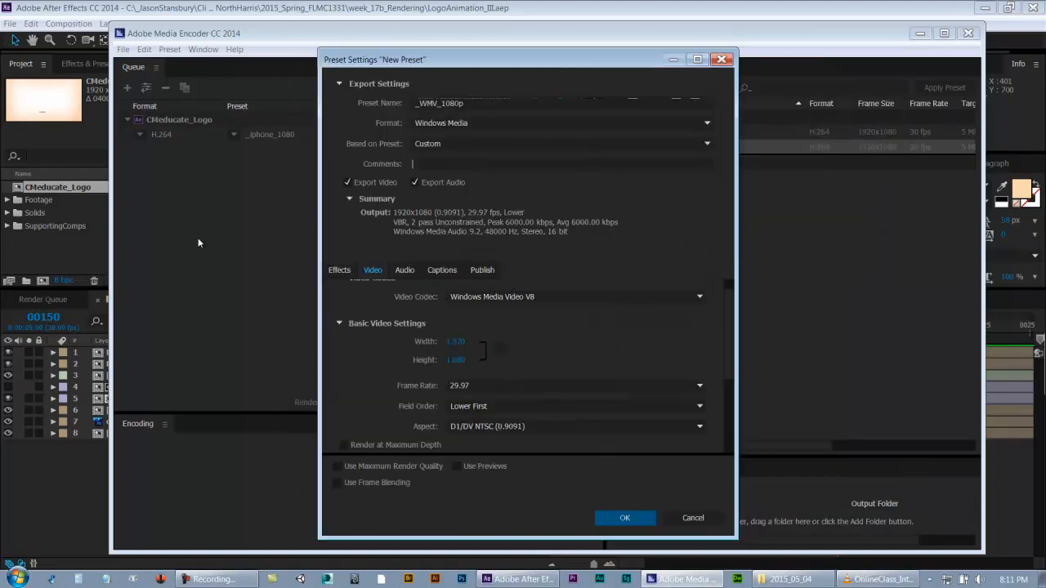
pyautogui.click(490, 385)
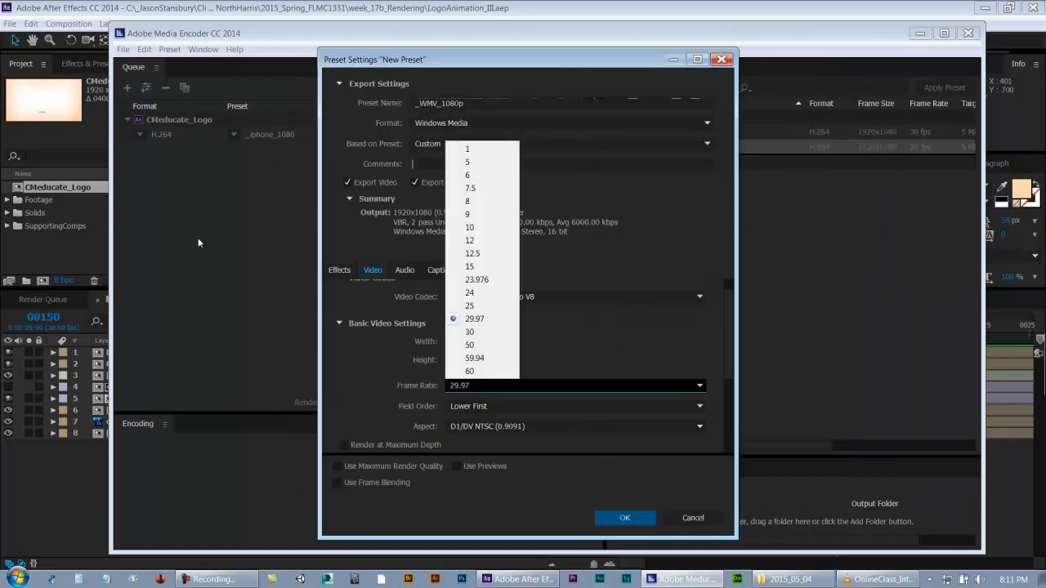
pyautogui.click(478, 331)
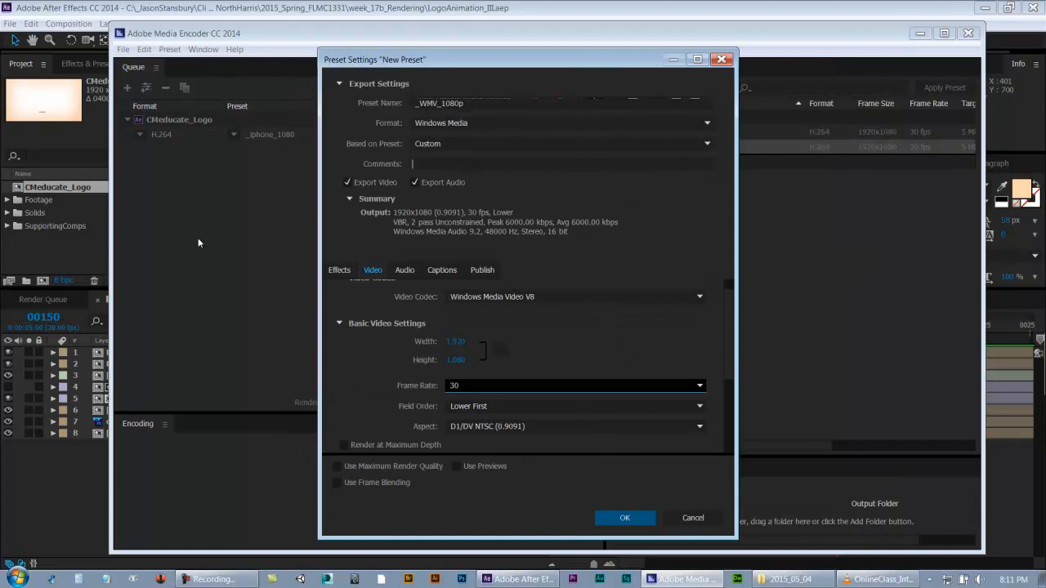
# Set the preset's field order to Progressive and its pixel aspect ratio to Square Pixels (1.0).
pyautogui.click(491, 406)
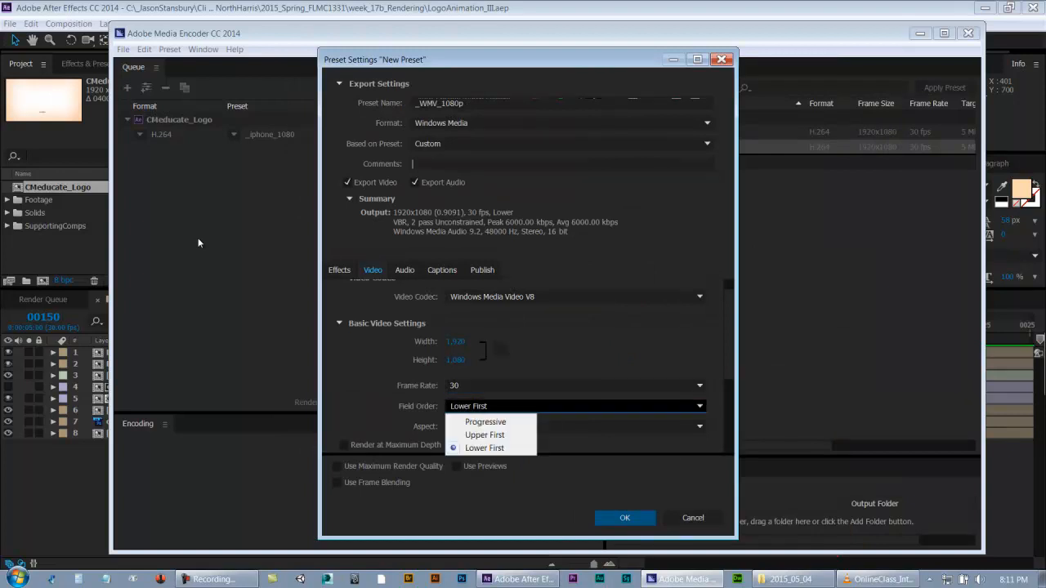
pyautogui.click(486, 422)
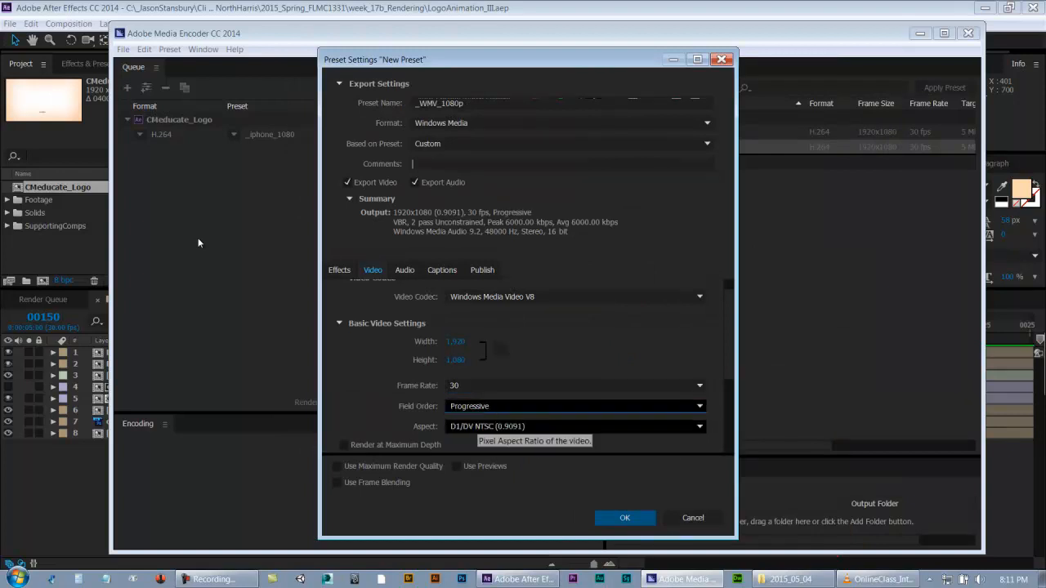
pyautogui.click(482, 426)
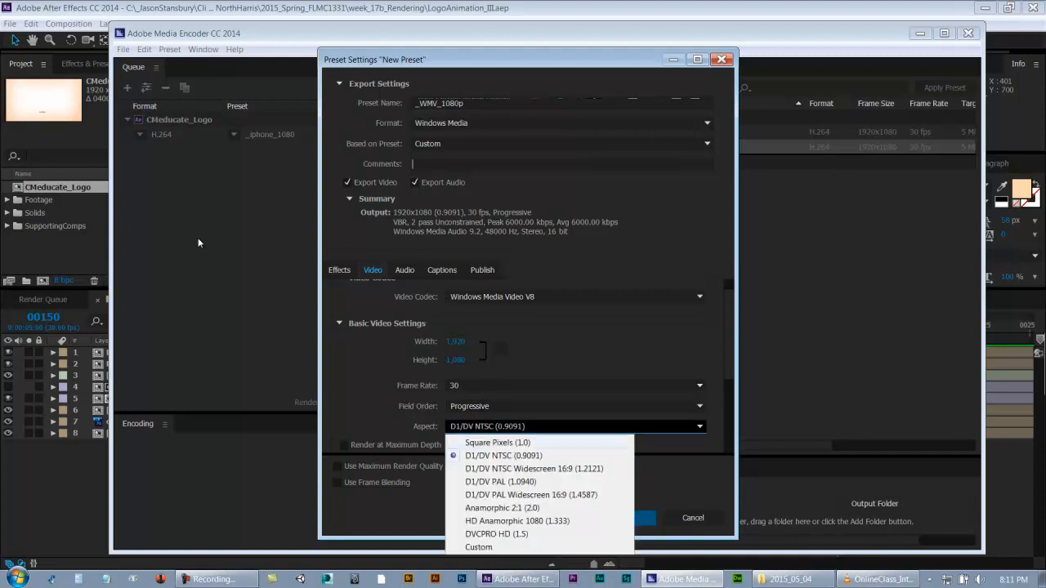
pyautogui.click(498, 443)
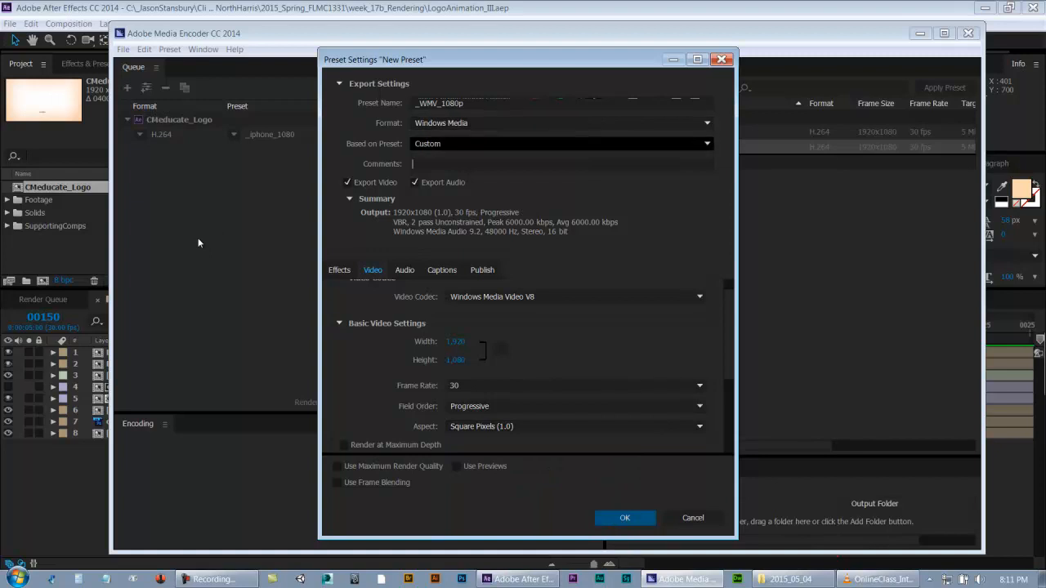
# Set the _WMV_1080p preset's bitrate encoding to CBR, 1 pass and its image quality to 100.
pyautogui.scroll(-5, 531, 367)
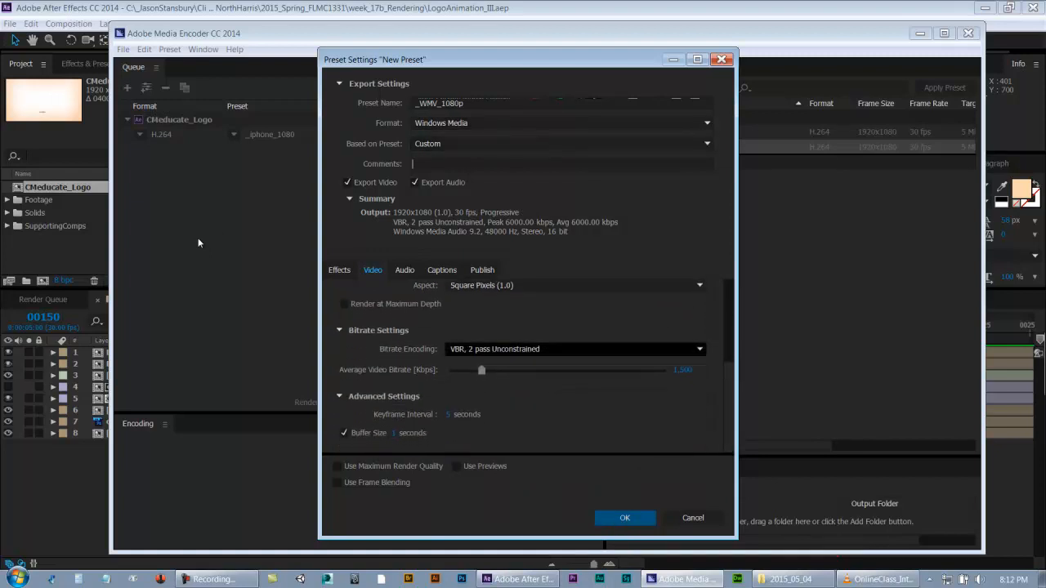
pyautogui.click(490, 349)
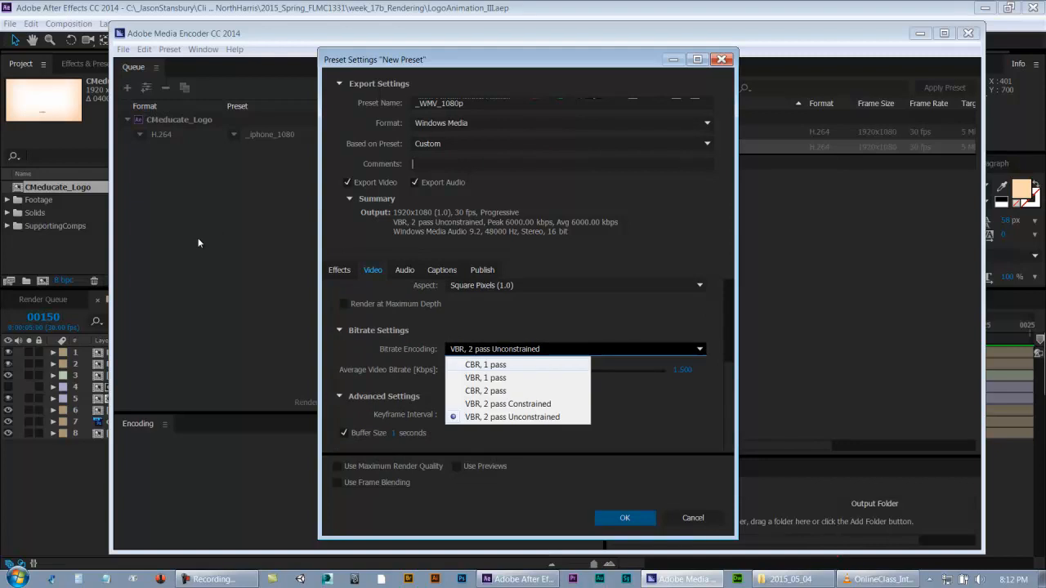
pyautogui.click(485, 365)
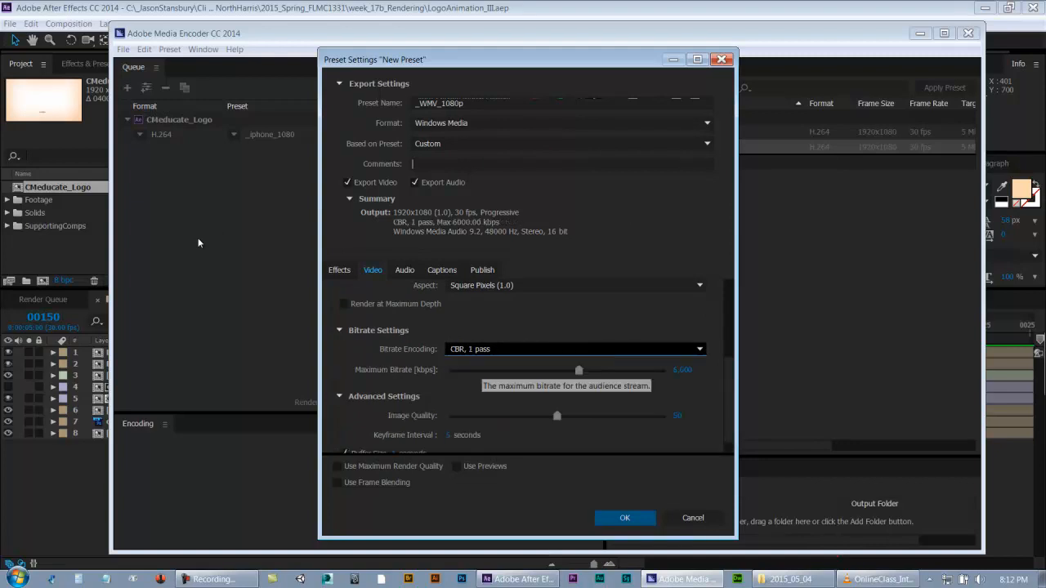
pyautogui.click(491, 348)
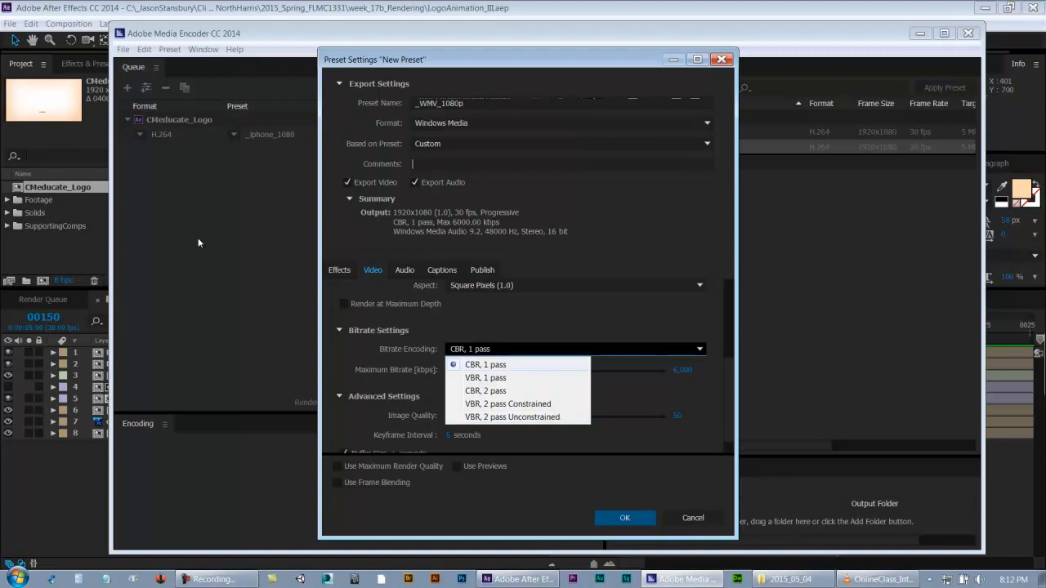
pyautogui.press('Return')
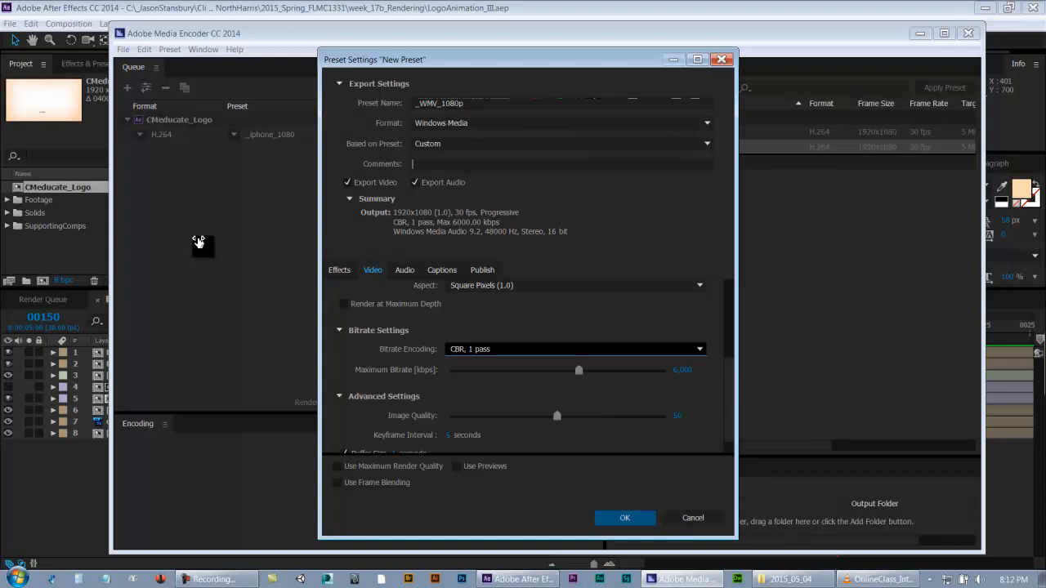
pyautogui.scroll(-1, 198, 243)
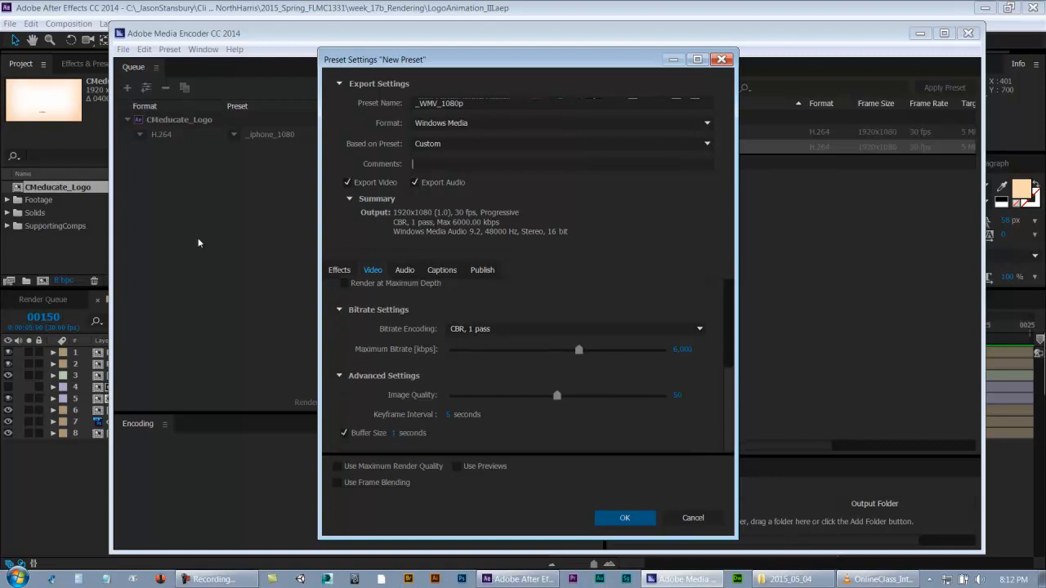
pyautogui.moveTo(558, 395); pyautogui.dragTo(666, 394)
# Review the preset's audio and video settings and save the _WMV_1080p preset.
pyautogui.click(405, 269)
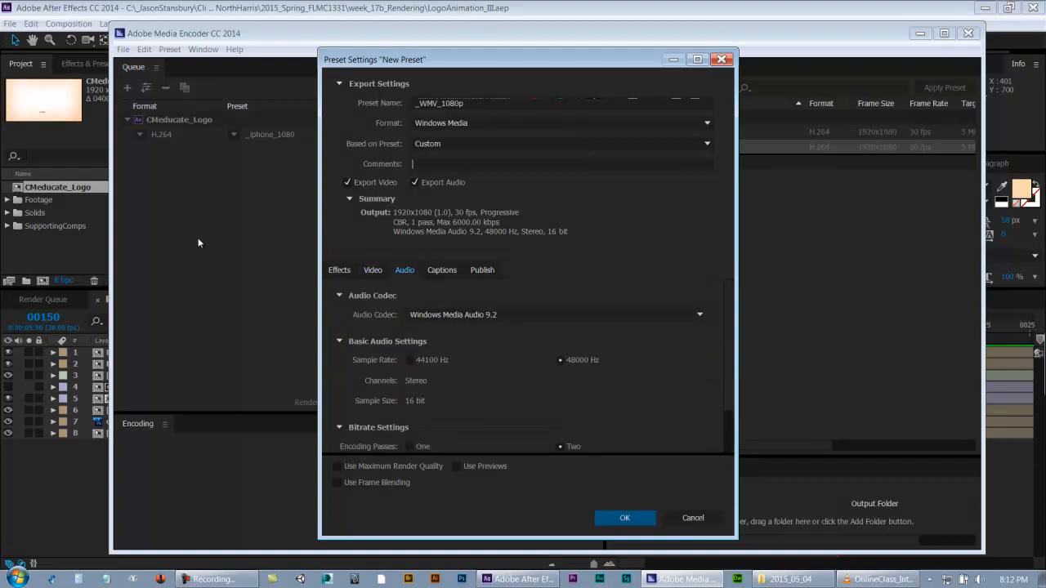
pyautogui.scroll(-2, 523, 367)
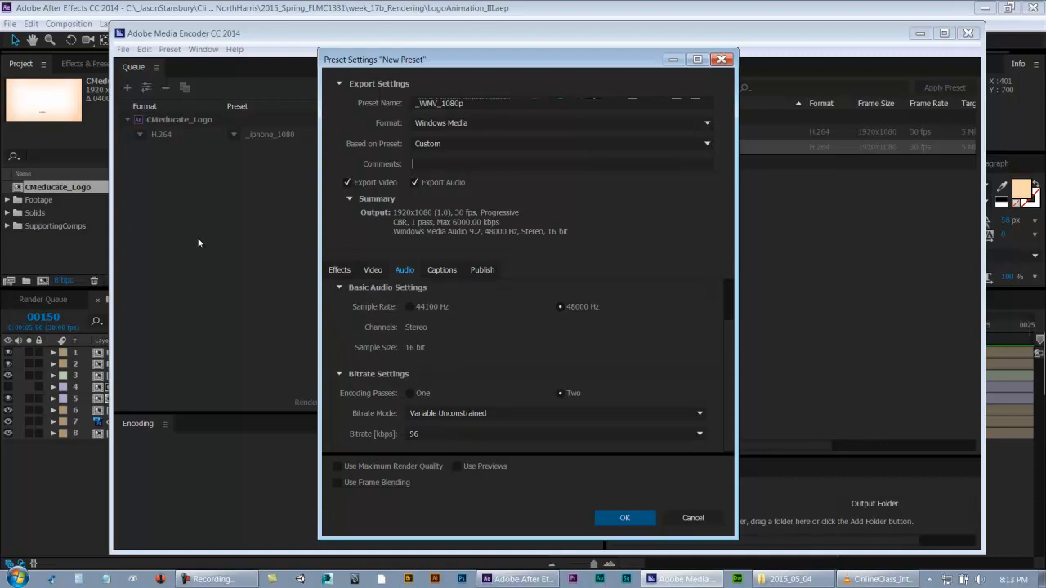
pyautogui.hotkey('ctrl', 'shift', 'Tab')
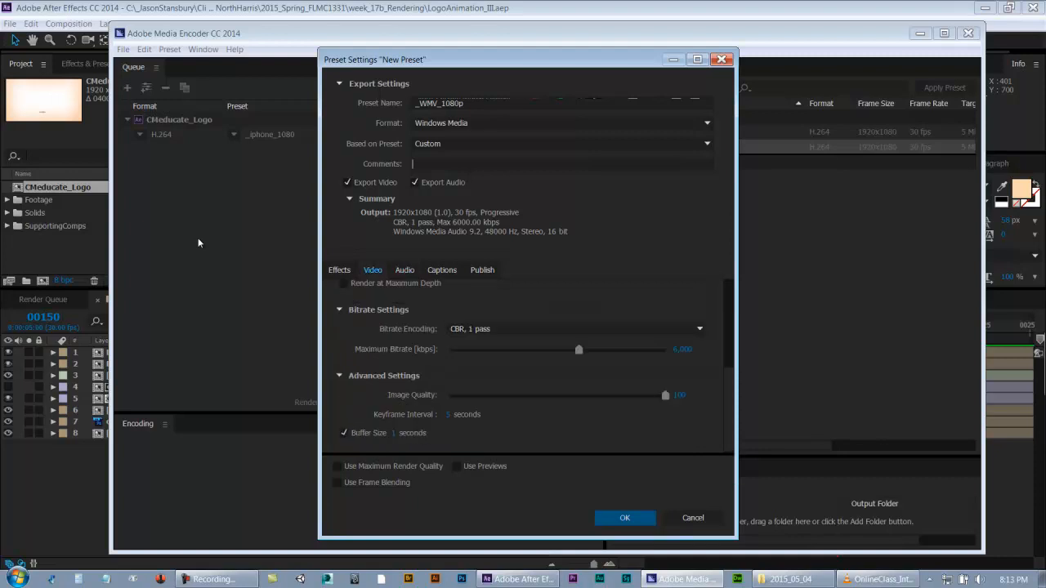
pyautogui.scroll(5, 527, 368)
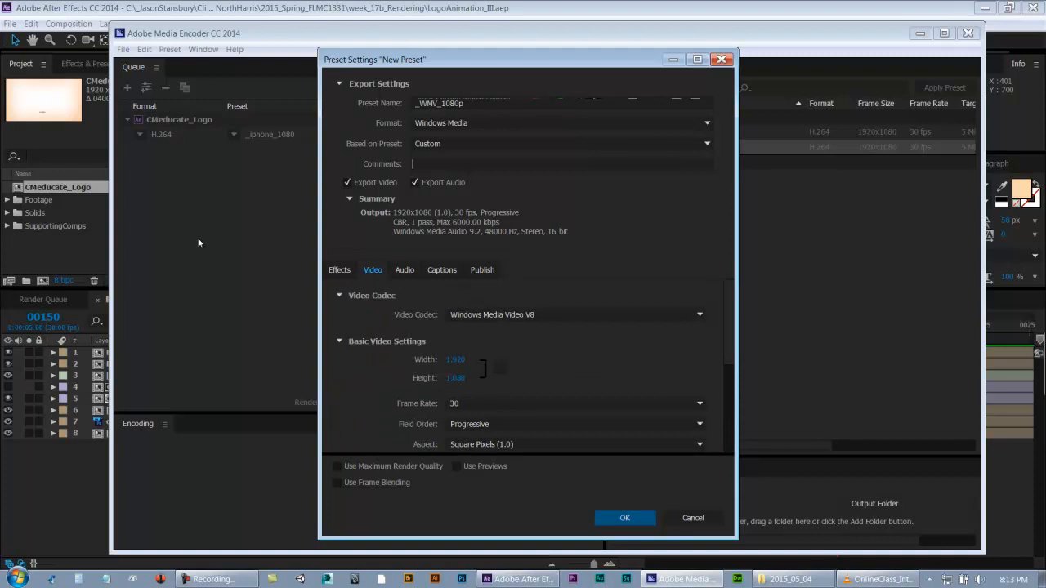
pyautogui.press('Return')
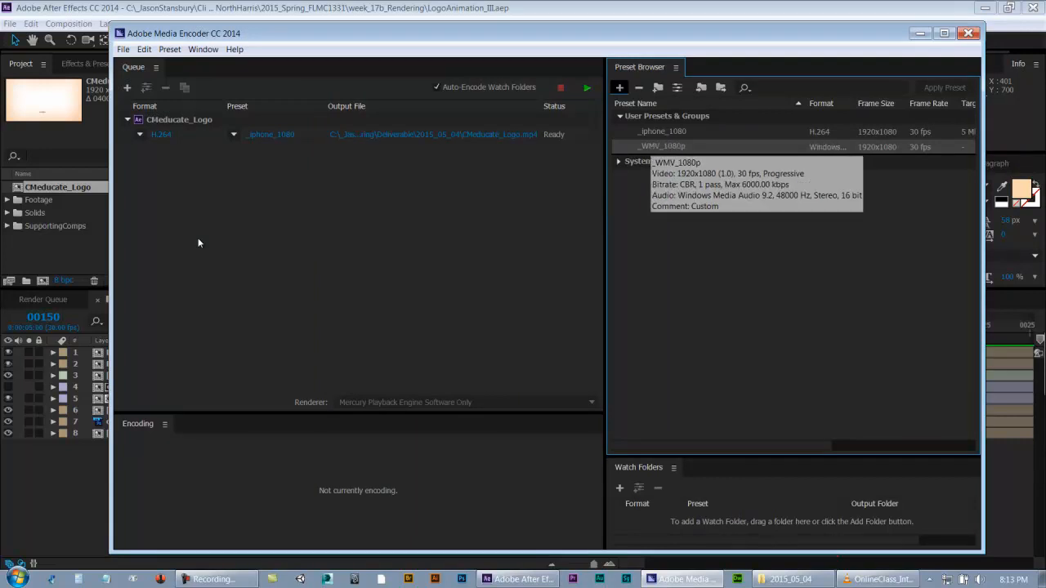
# Add a _WMV_1080p output to the queued CMeducate_Logo and direct it to CMeducate_Logo.wmv in the Deliverable\2015_05_04 folder.
pyautogui.moveTo(198, 242); pyautogui.dragTo(198, 240)
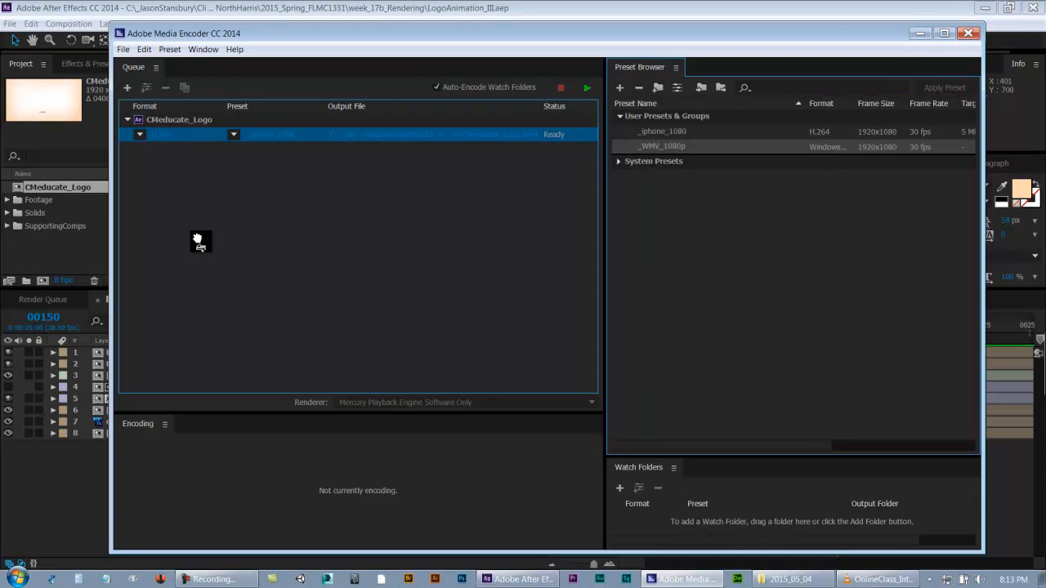
pyautogui.moveTo(198, 240); pyautogui.dragTo(196, 238)
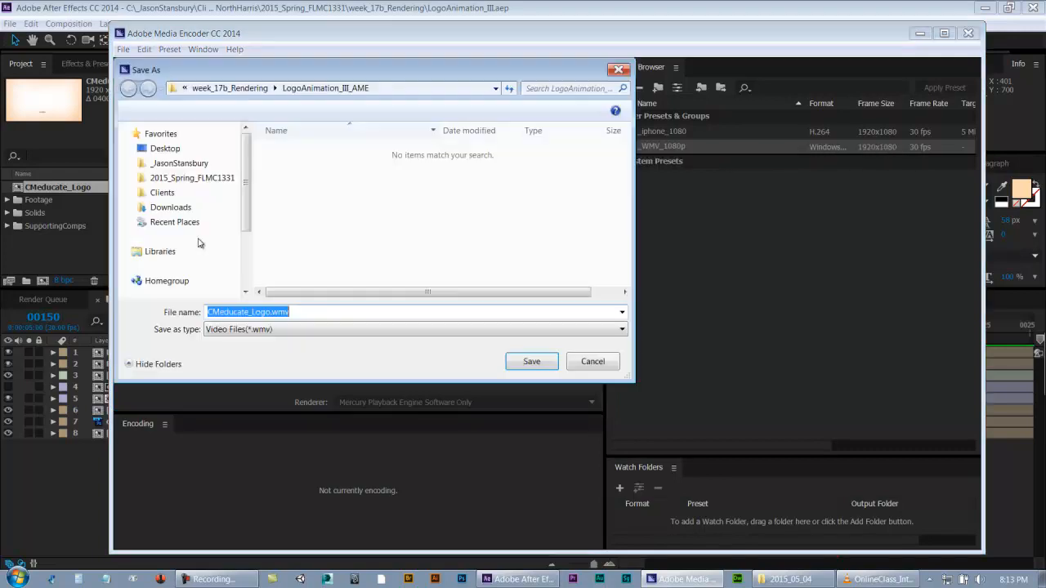
pyautogui.doubleClick(300, 180)
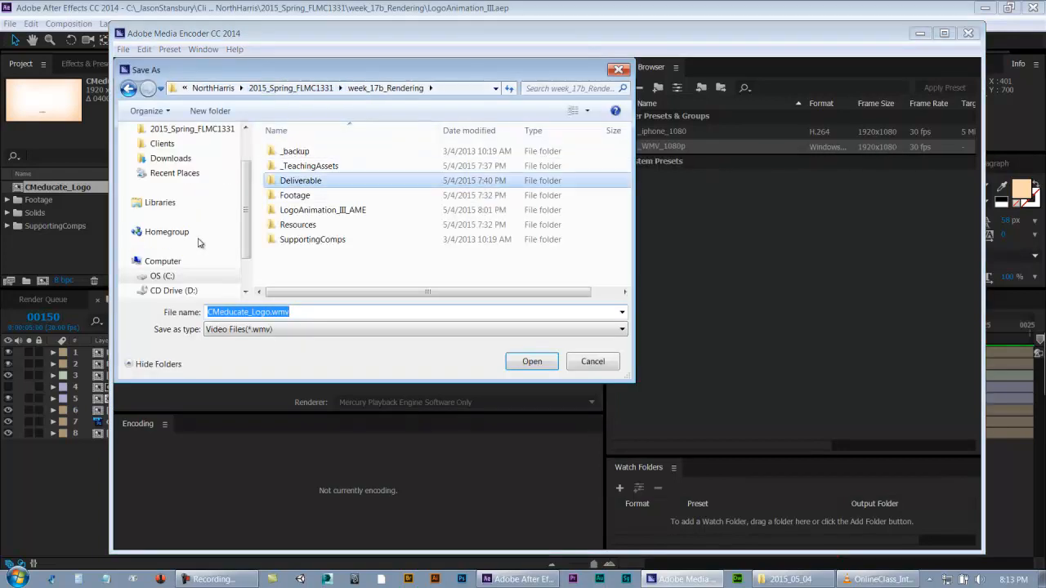
pyautogui.doubleClick(295, 150)
pyautogui.press('Tab')
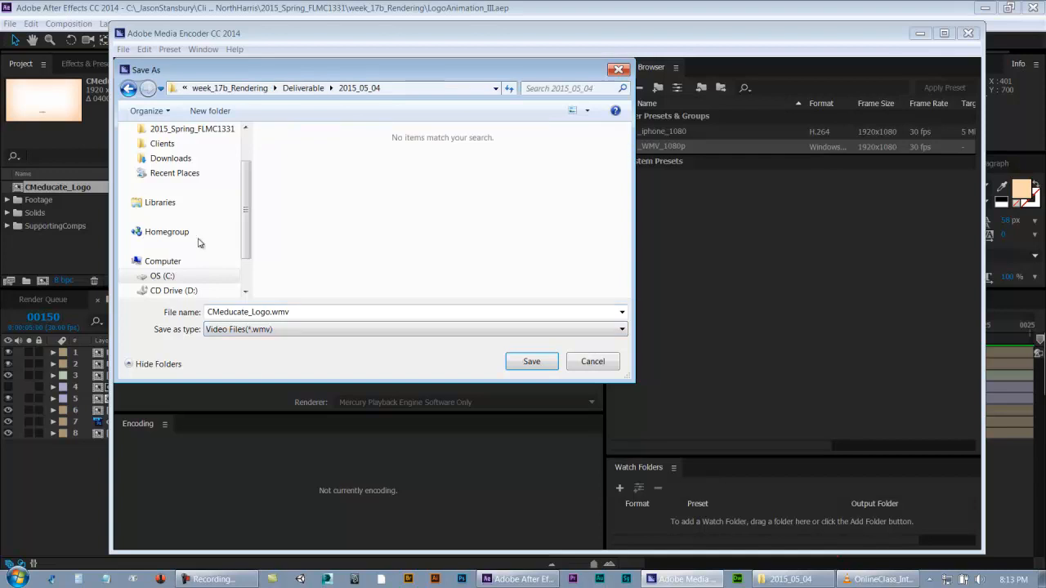
pyautogui.press('Tab')
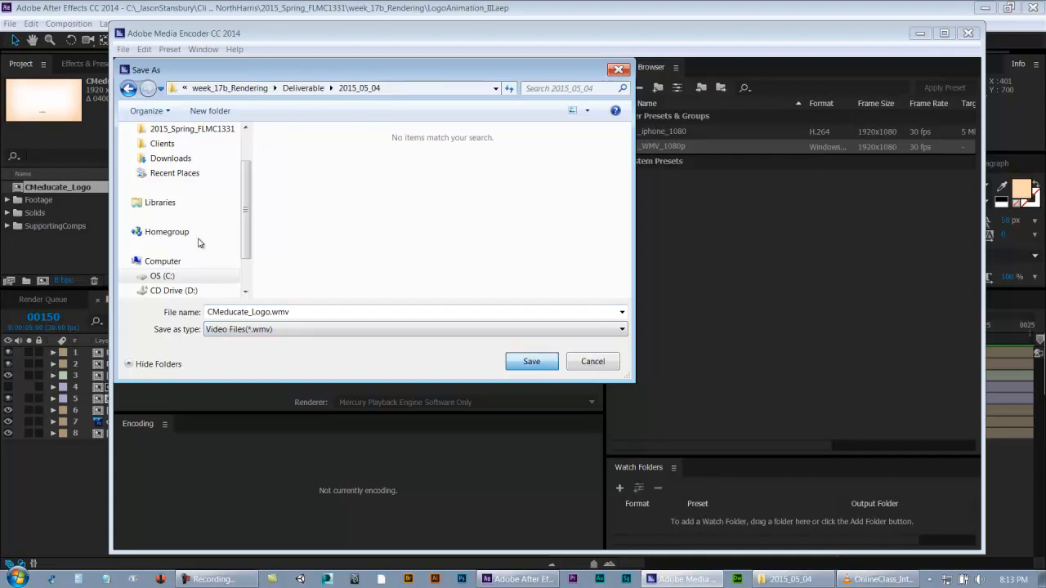
pyautogui.press('Return')
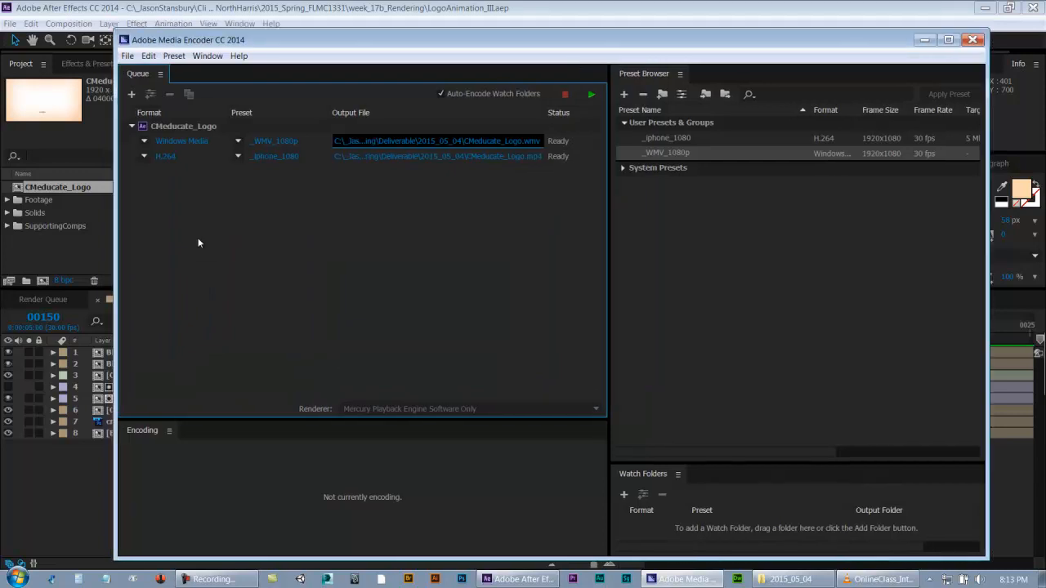
# Start the queue to encode the Windows Media and H.264 outputs of CMeducate_Logo.
pyautogui.press('Tab')
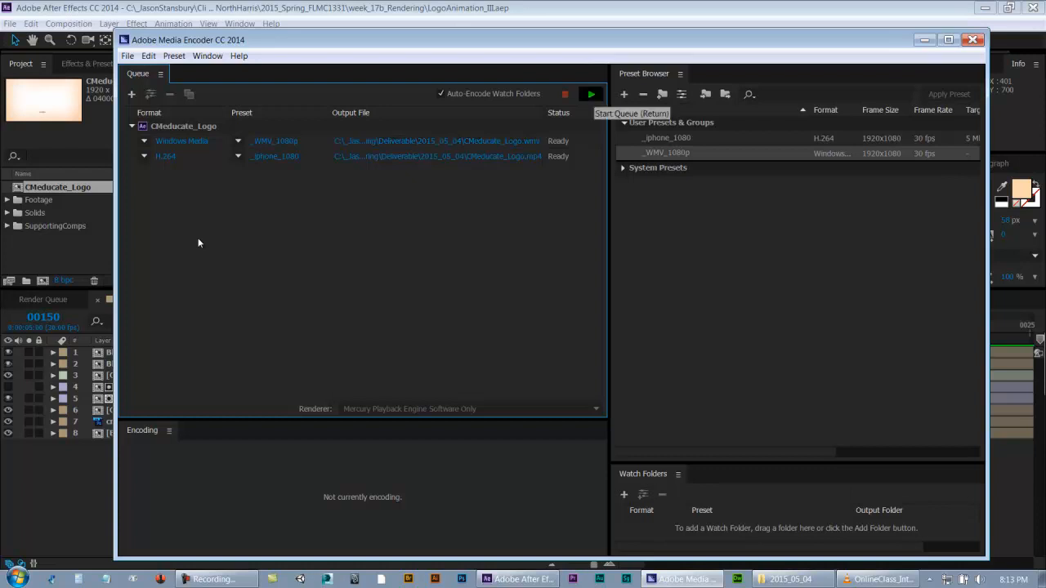
pyautogui.press('Return')
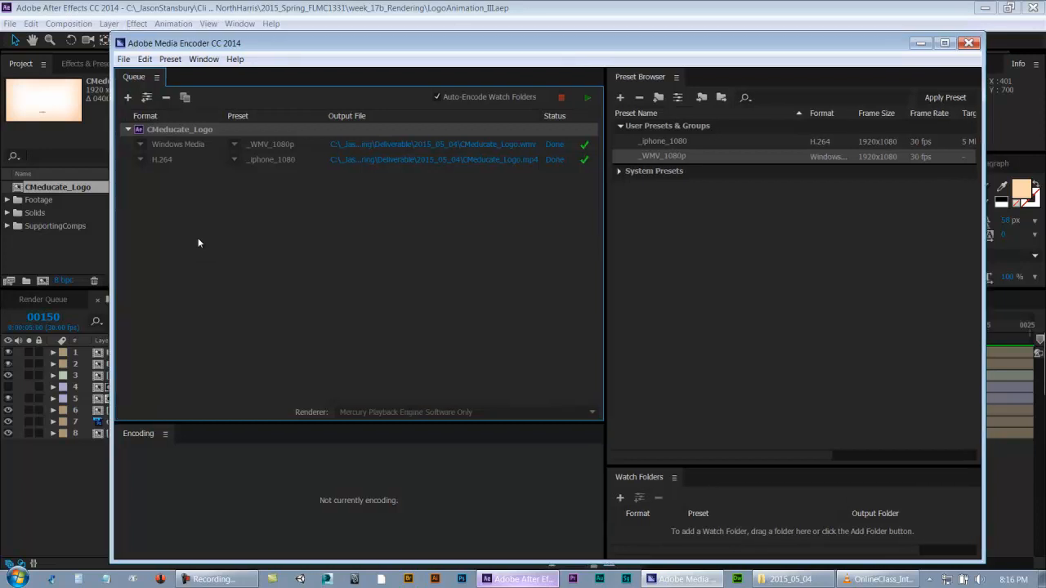
# Switch to the 2015_05_04 folder in Windows Explorer, compare the rendered files, and play back CMeducate_Logo.wmv.
pyautogui.hotkey('alt', 'Tab')
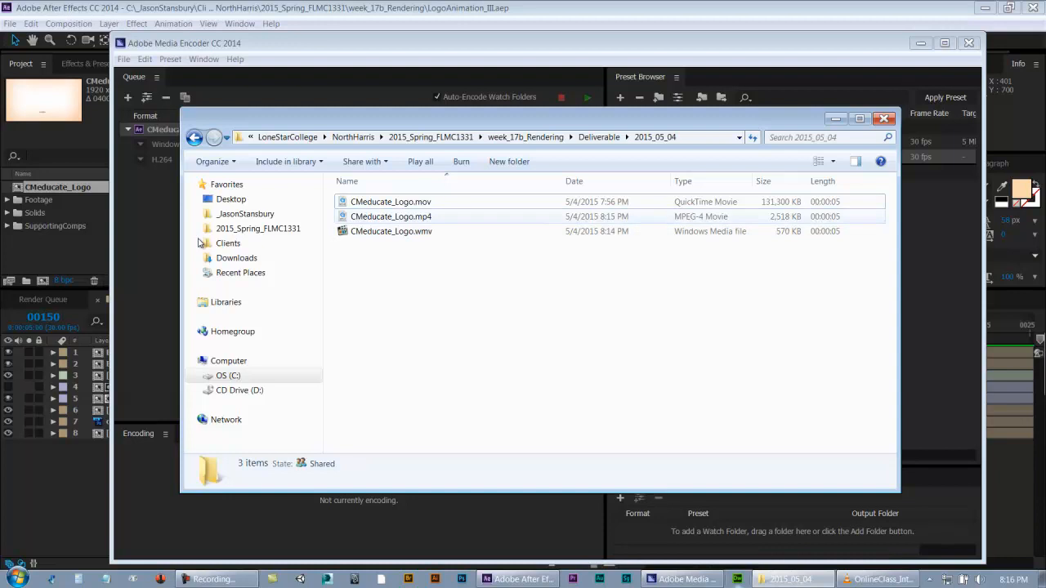
pyautogui.click(391, 217)
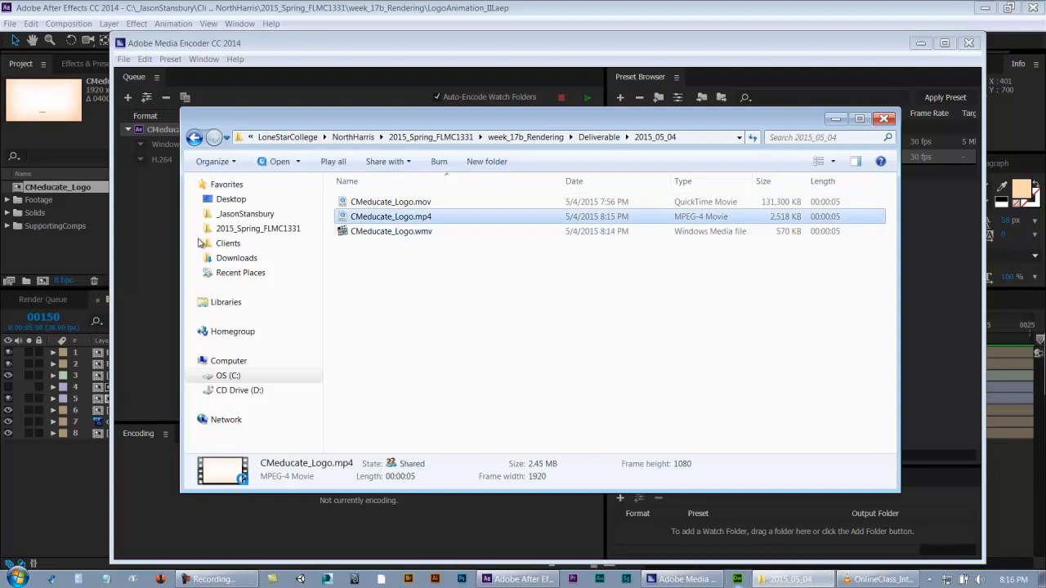
pyautogui.press('Up')
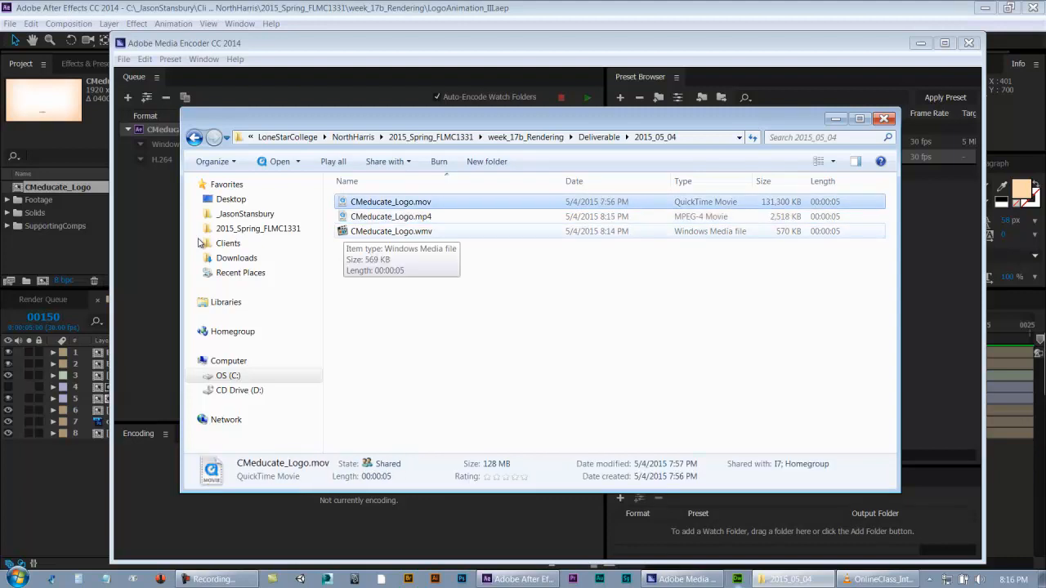
pyautogui.press('Down')
pyautogui.press('Down')
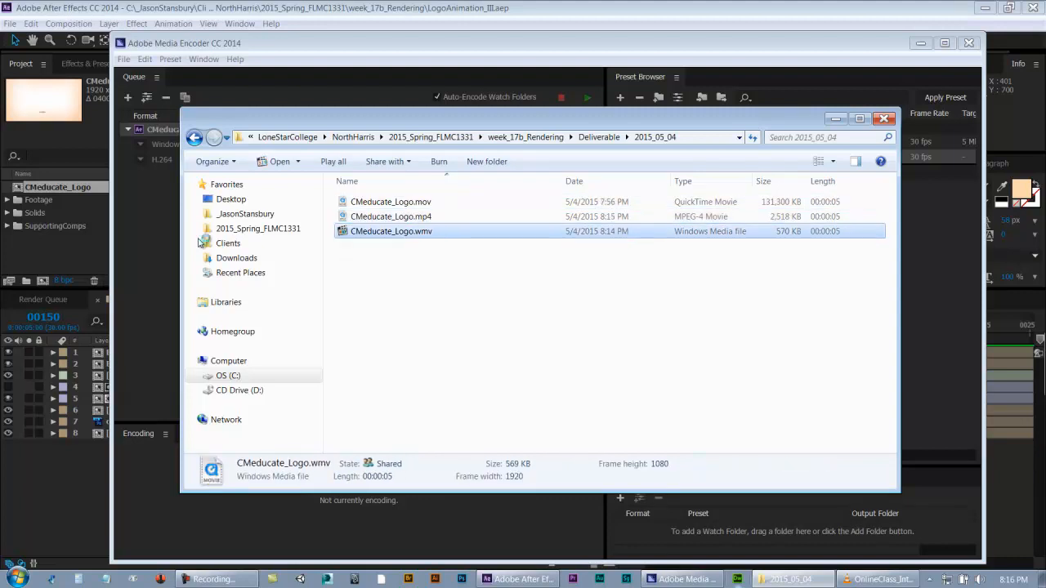
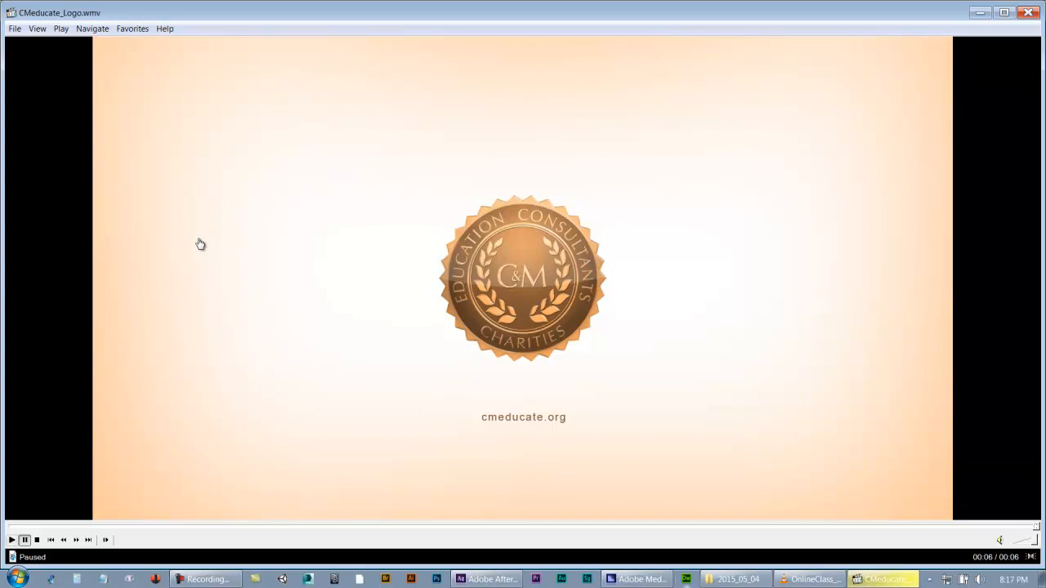
pyautogui.click(197, 243)
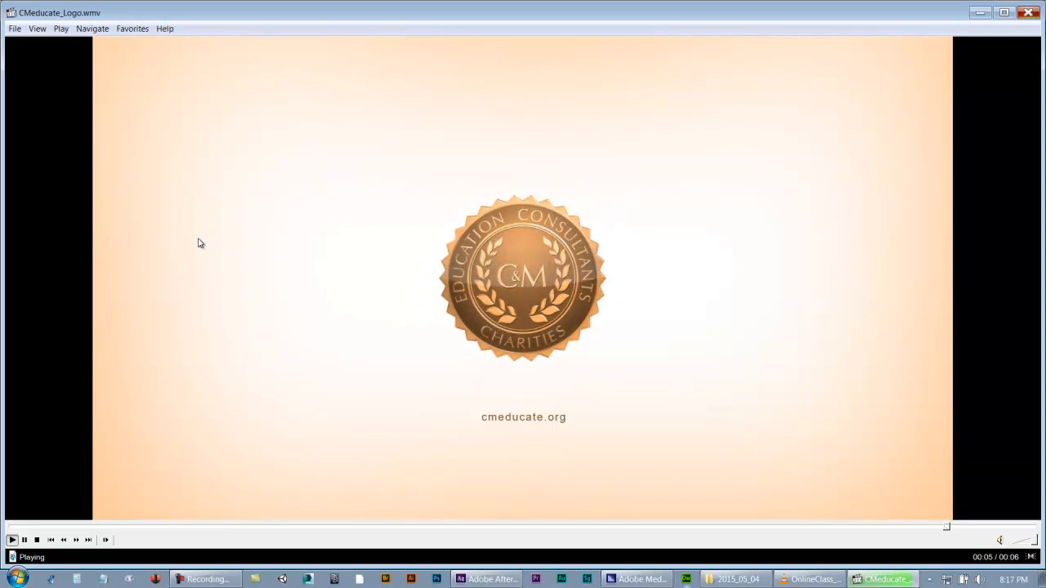
pyautogui.hotkey('alt', 'F4')
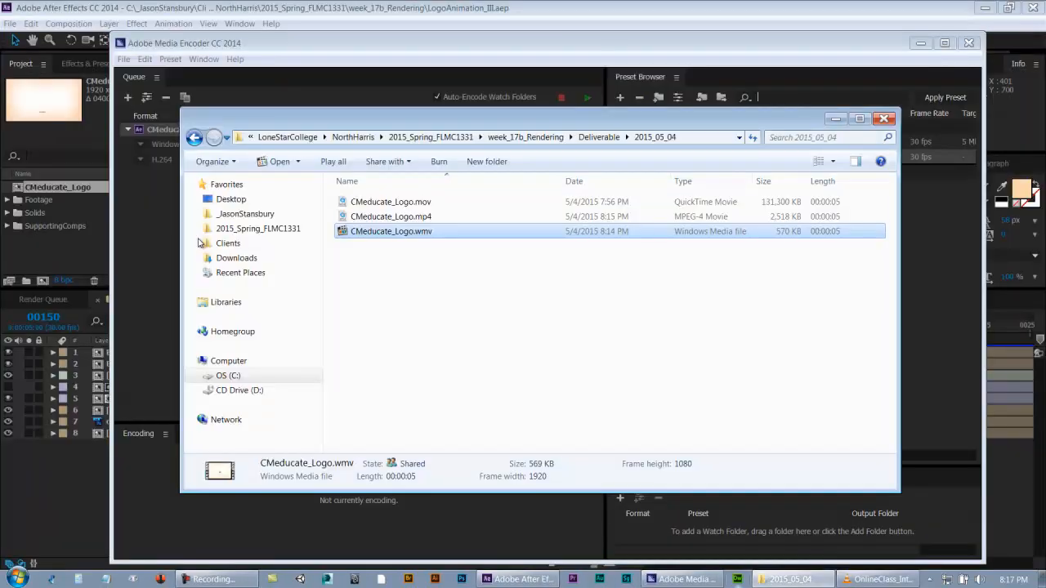
# Open CMeducate_Logo.mp4 from the folder, play it enlarged to fit the screen, and close the player.
pyautogui.press('Up')
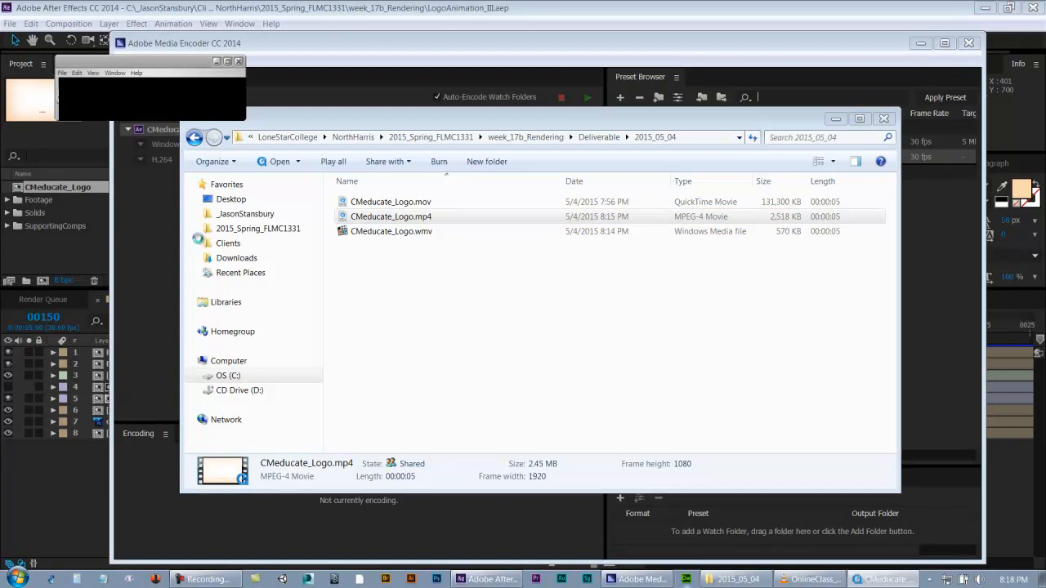
pyautogui.hotkey('ctrl', '3')
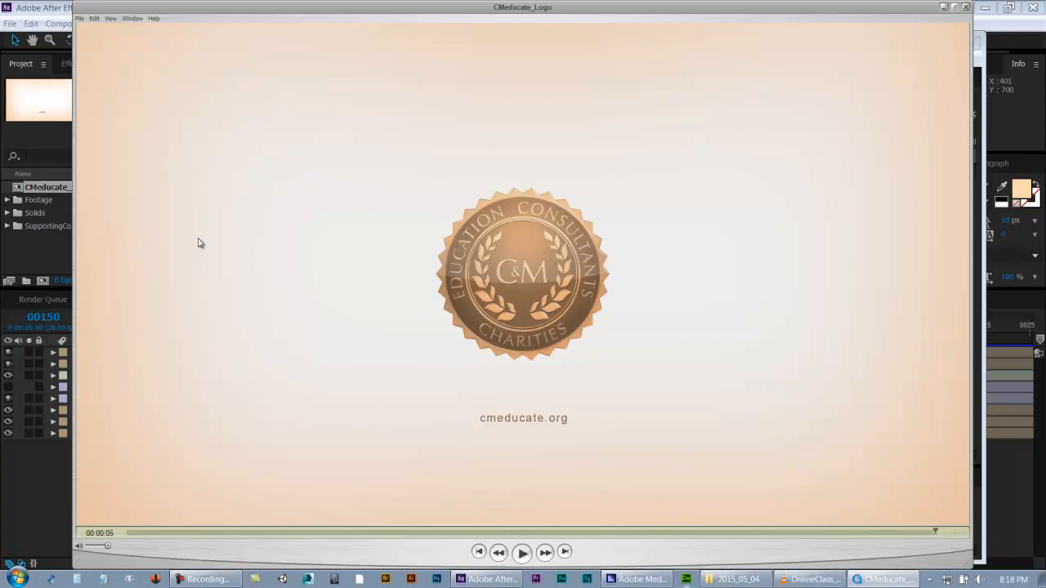
pyautogui.press('space')
pyautogui.moveTo(491, 579)
pyautogui.press('space')
pyautogui.hotkey('ctrl', 'w')
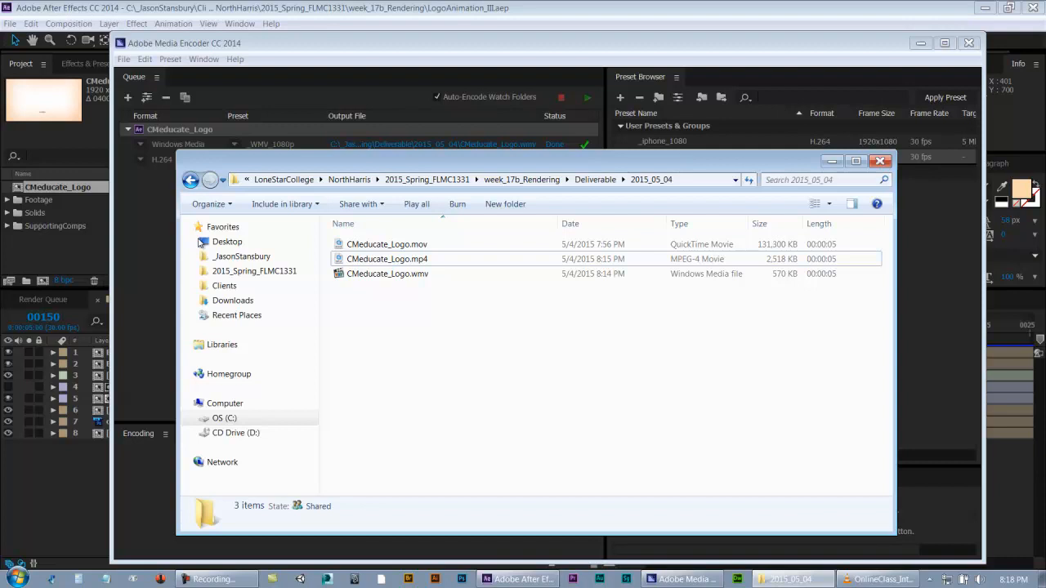
# Switch to After Effects and add the CMeducate_Logo composition to the Render Queue.
pyautogui.hotkey('alt', 'Tab')
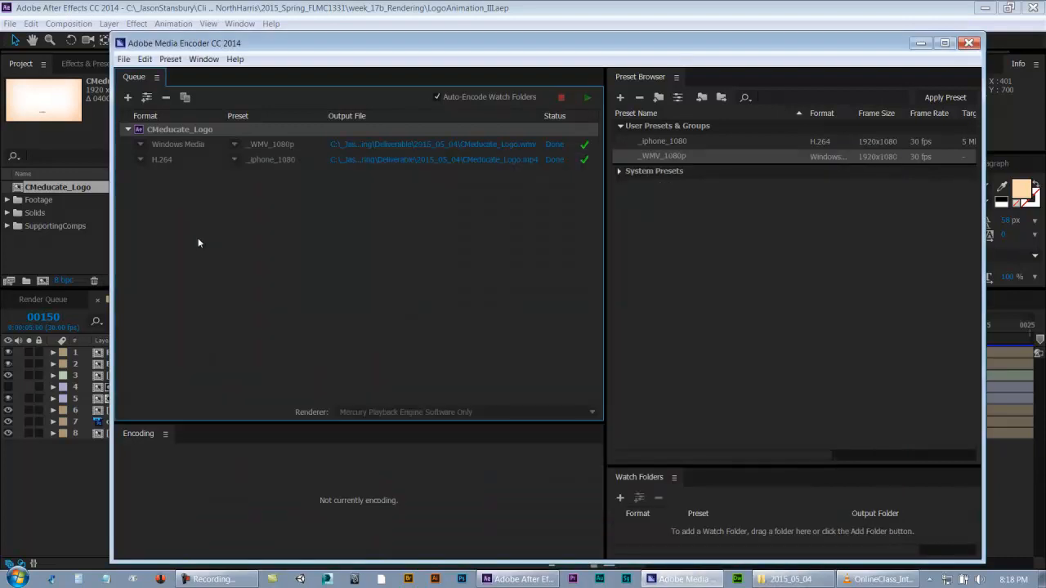
pyautogui.hotkey('alt', 'Tab')
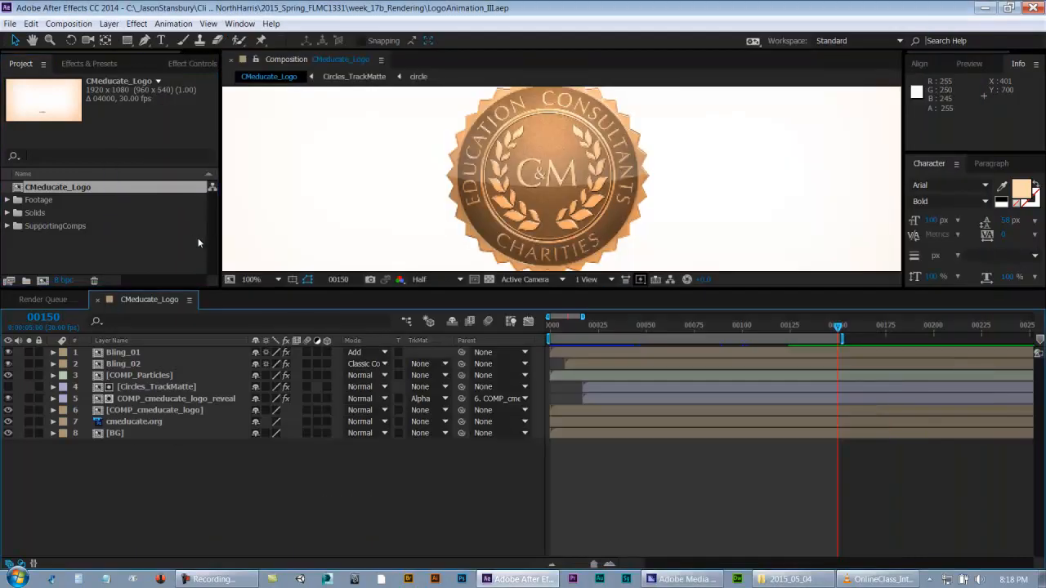
pyautogui.hotkey('ctrl', 'alt', '0')
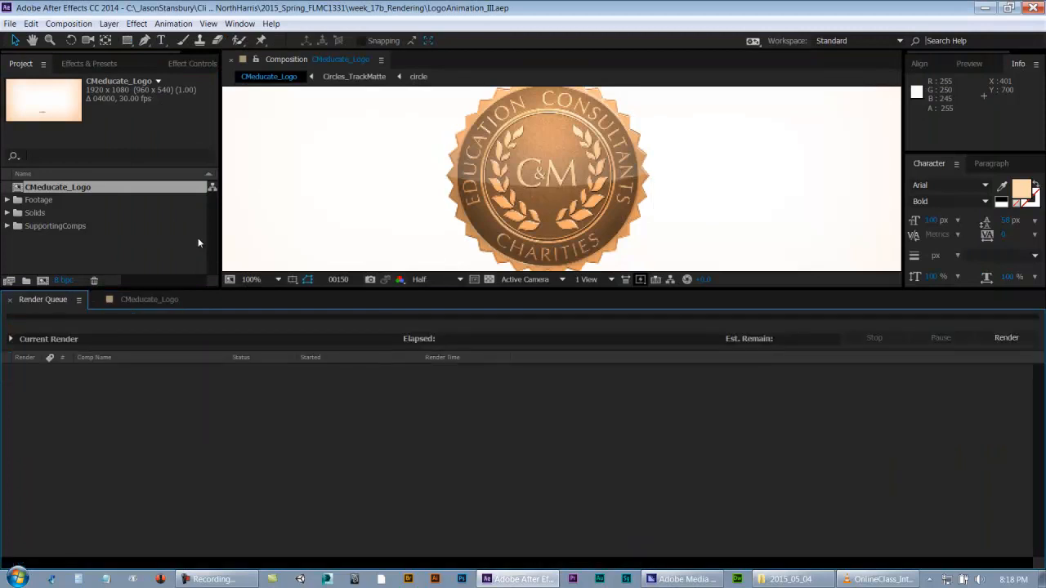
pyautogui.hotkey('ctrl', 'm')
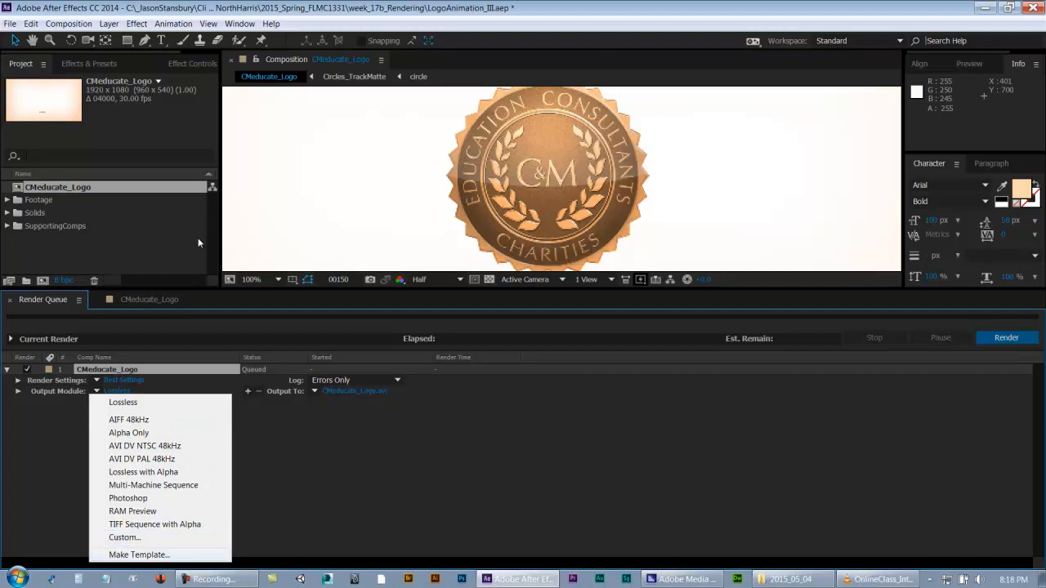
# Make a new output module template named _MOV and open its settings for editing.
pyautogui.press('Return')
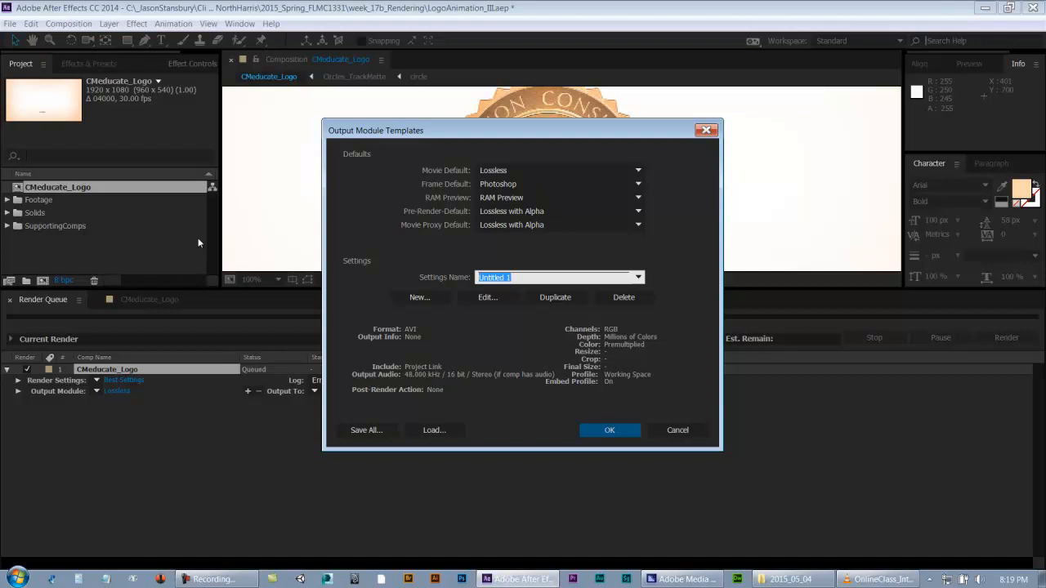
pyautogui.press('BackSpace')
pyautogui.write('_MOV')
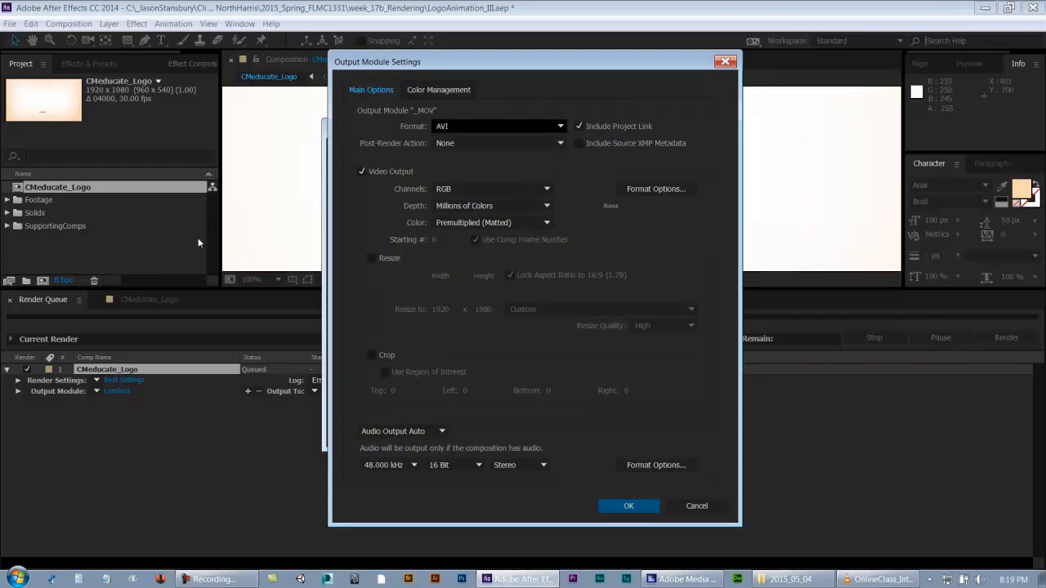
# Set the _MOV template's format to QuickTime and accept the Animation video codec at quality 100.
pyautogui.hotkey('alt', 'Down')
pyautogui.press('Down')
pyautogui.press('Down')
pyautogui.press('Down')
pyautogui.press('Down')
pyautogui.press('Down')
pyautogui.press('Down')
pyautogui.press('Down')
pyautogui.press('Down')
pyautogui.press('Down')
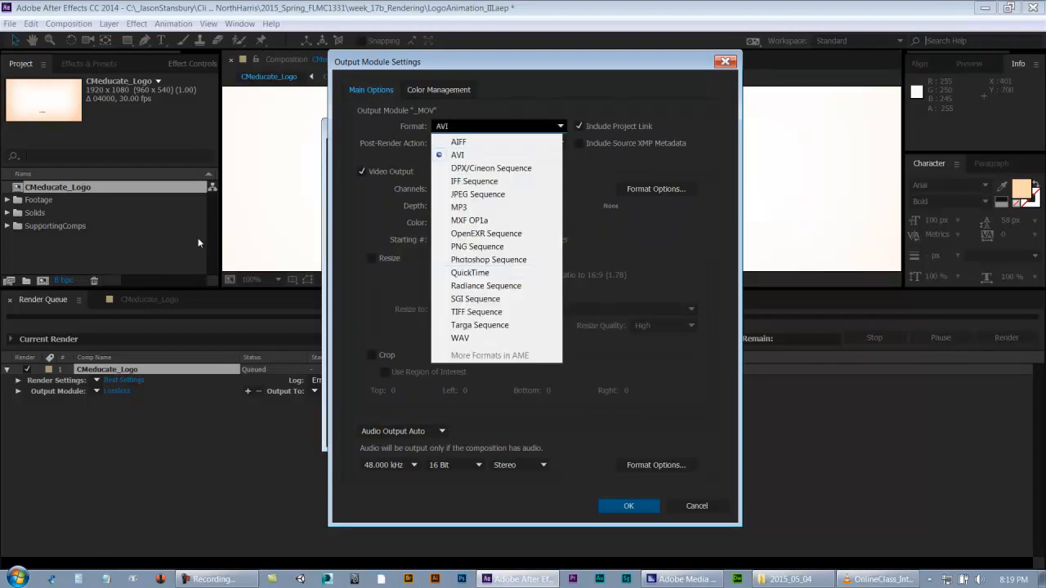
pyautogui.press('Return')
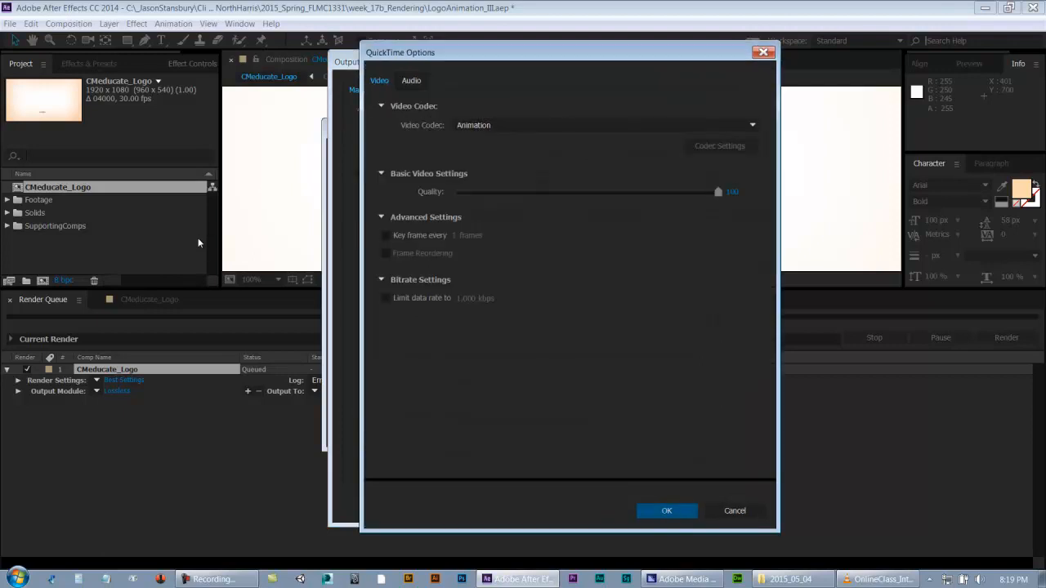
pyautogui.press('Return')
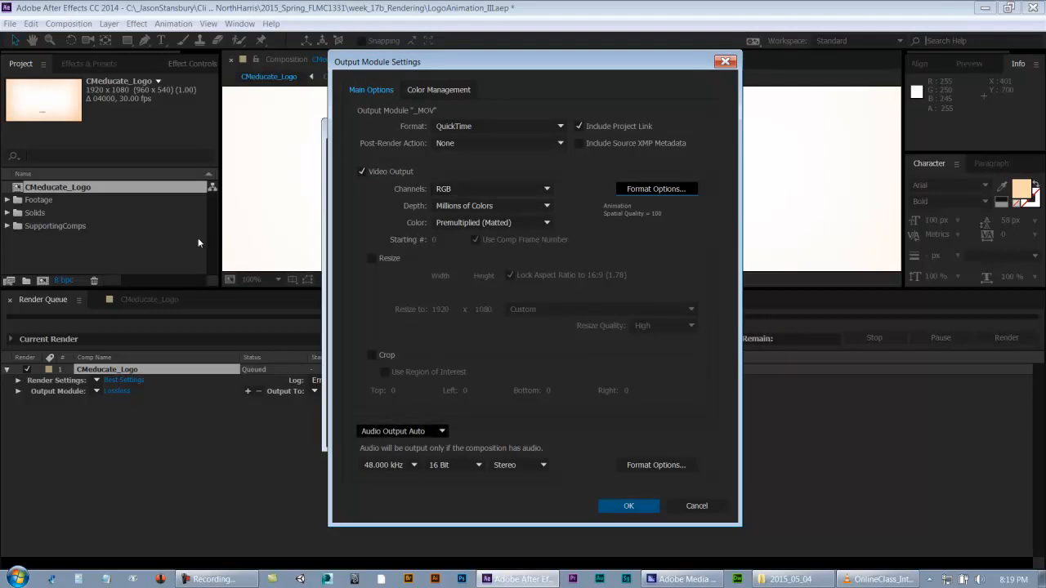
# Accept the Uncompressed audio codec for the _MOV template and save the template.
pyautogui.press('Return')
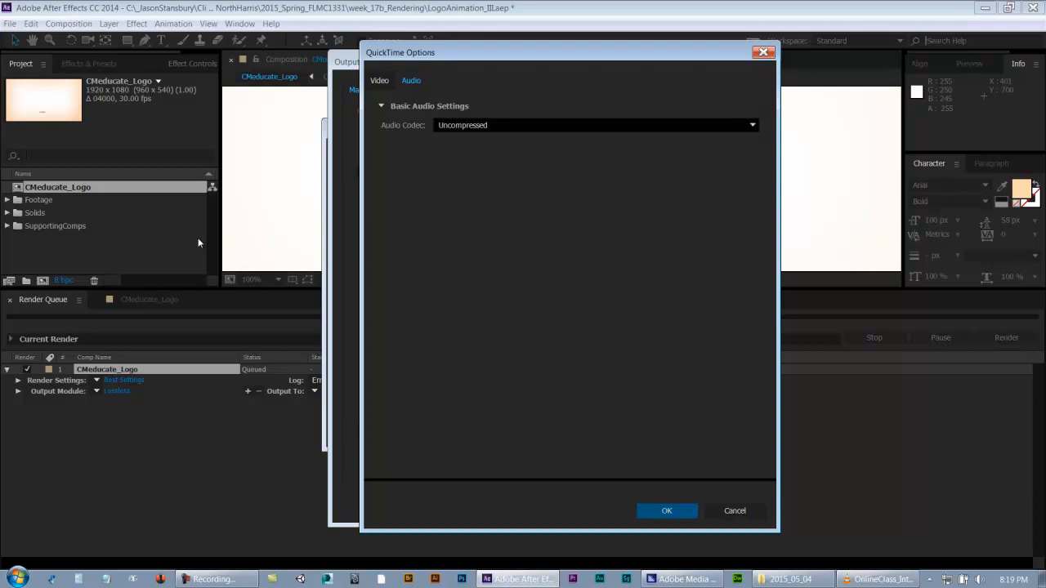
pyautogui.press('Return')
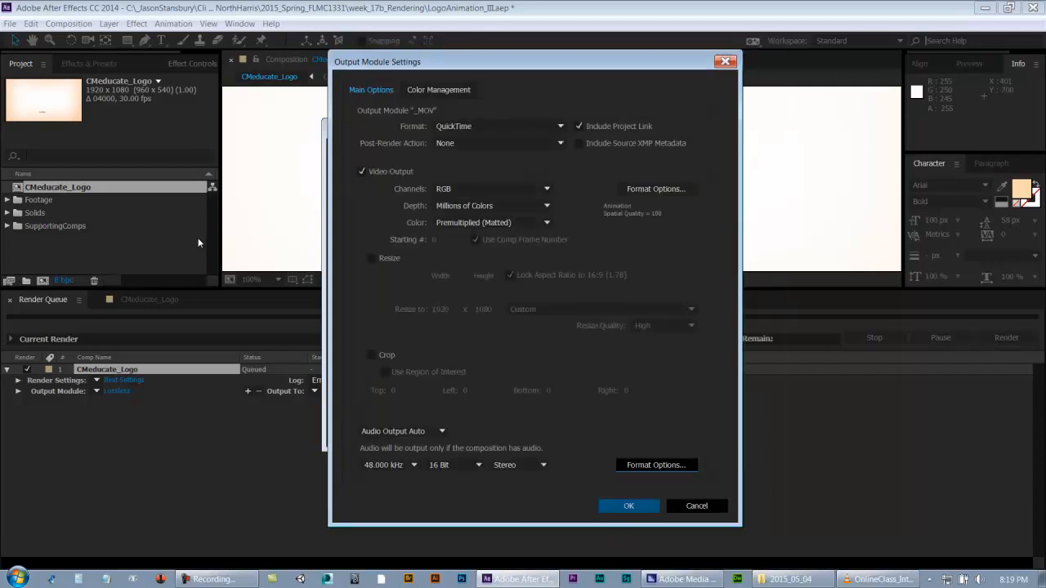
pyautogui.press('Return')
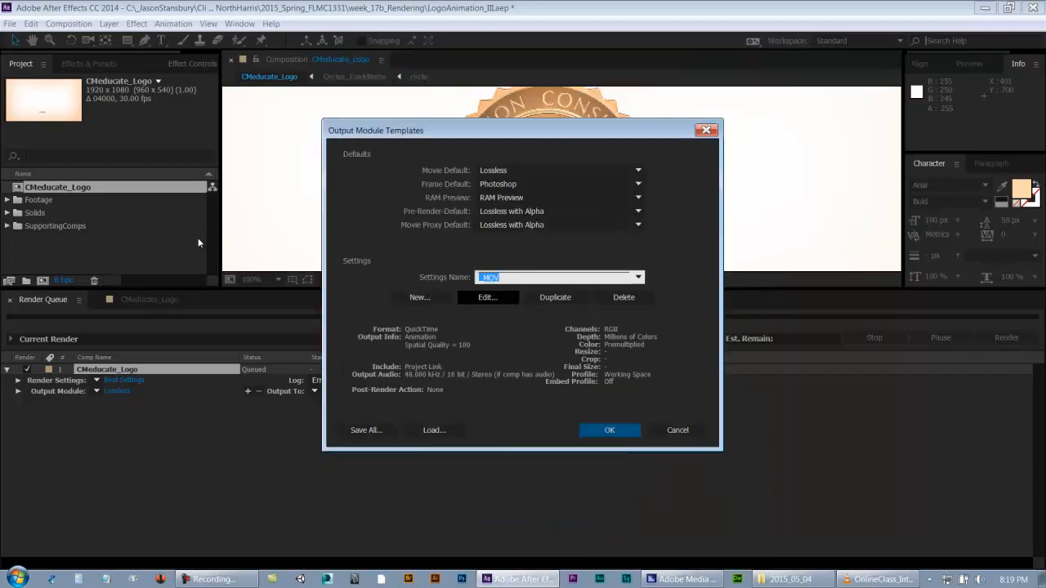
pyautogui.press('Return')
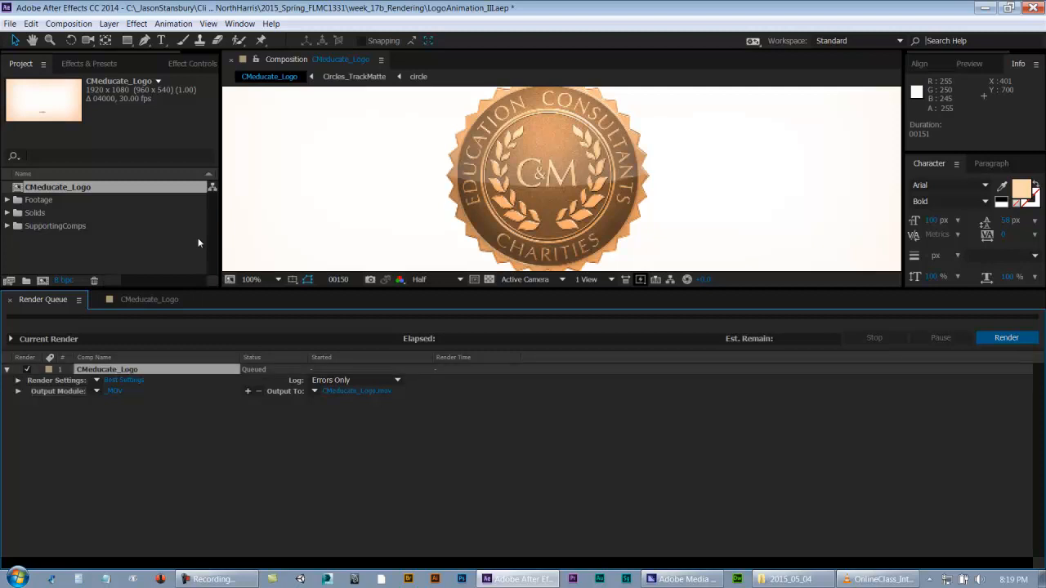
# Re-queue CMeducate_Logo as a fresh render item using the _MOV output module, with CMeducate_Logo.mov in the 2015_05_04 folder as output file.
pyautogui.press('Delete')
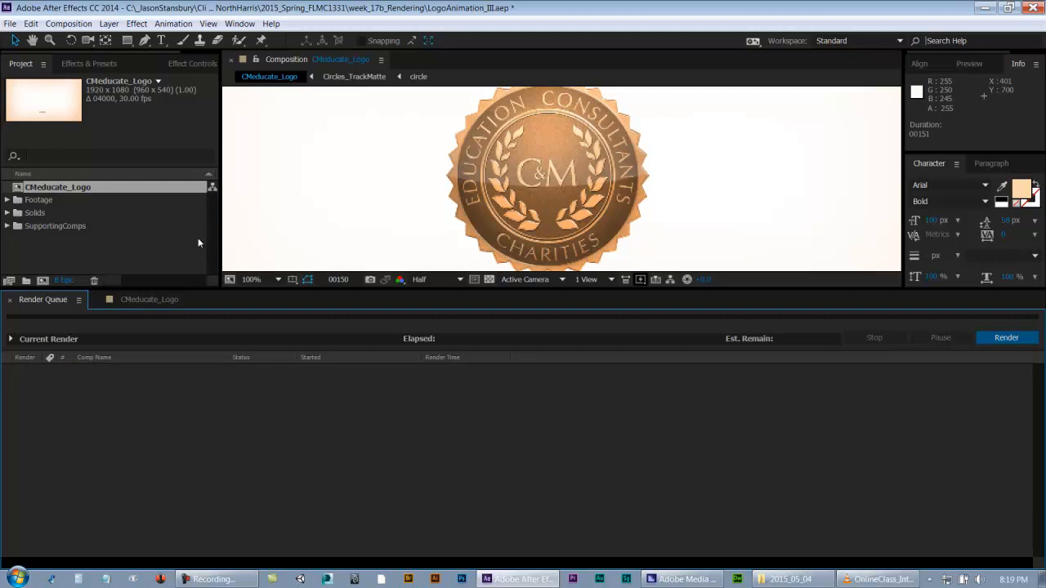
pyautogui.moveTo(57, 187); pyautogui.dragTo(122, 431)
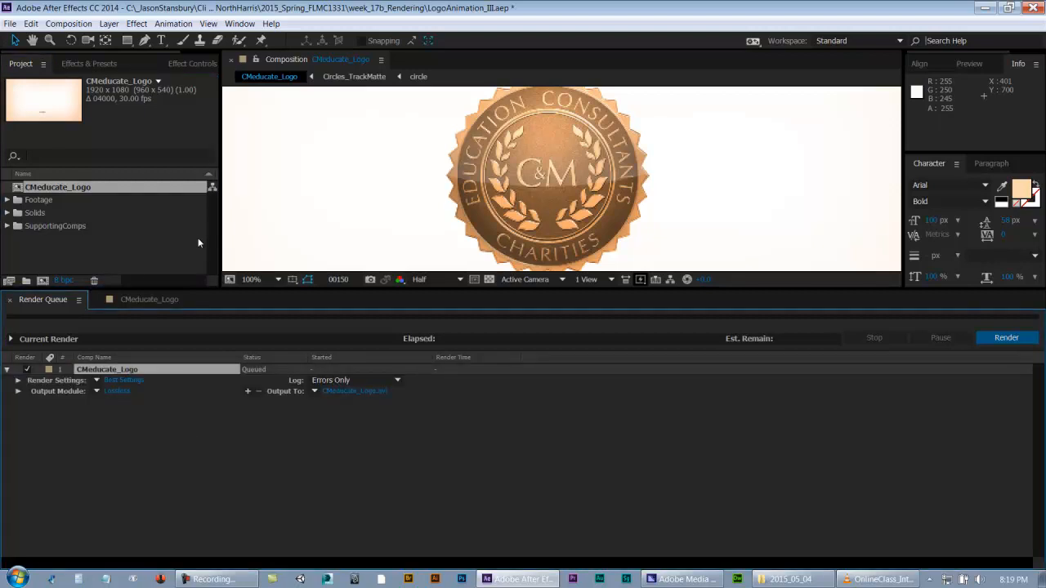
pyautogui.press('Escape')
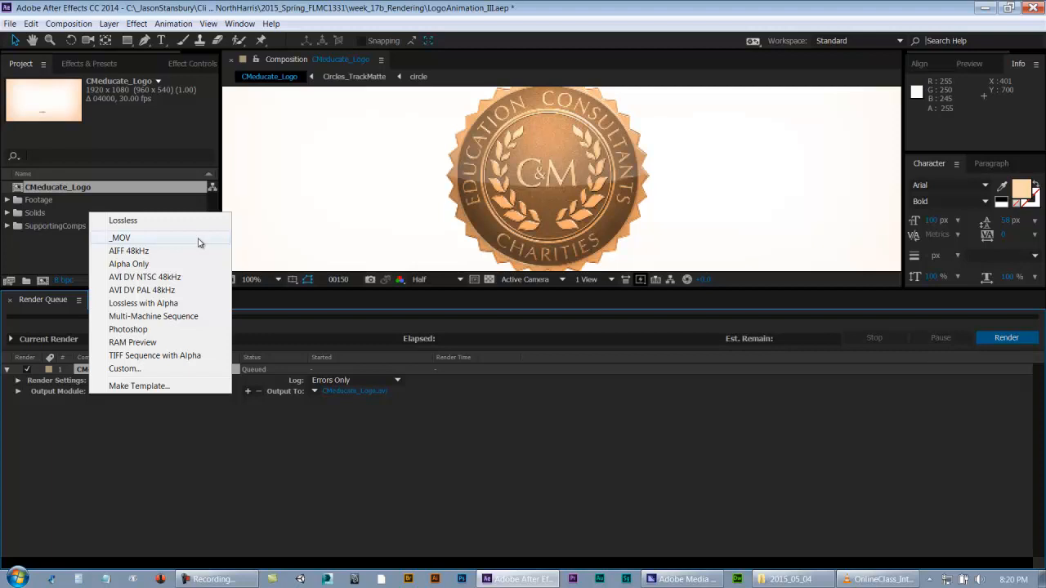
pyautogui.click(200, 243)
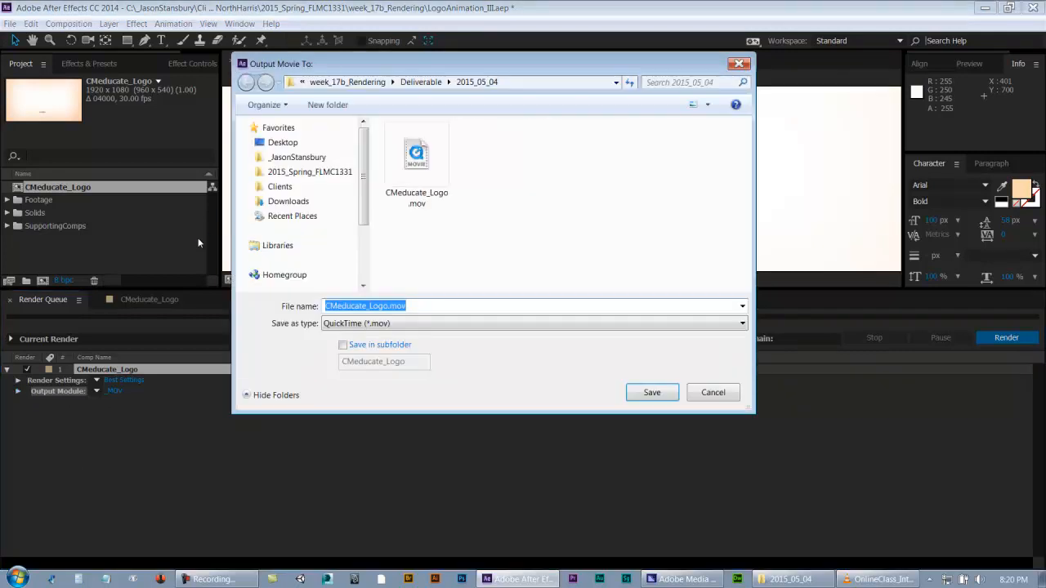
pyautogui.click(416, 163)
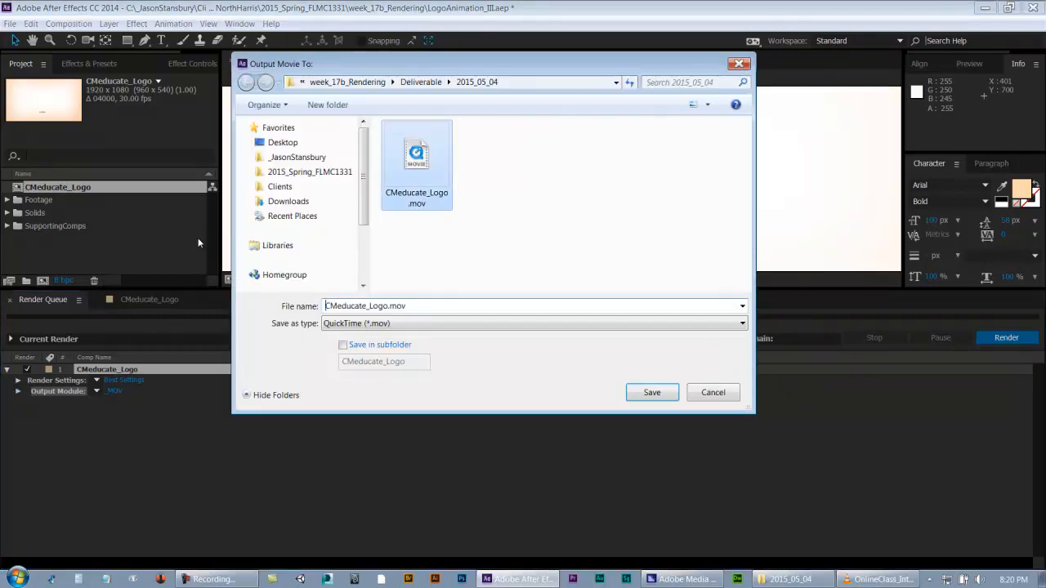
pyautogui.press('Return')
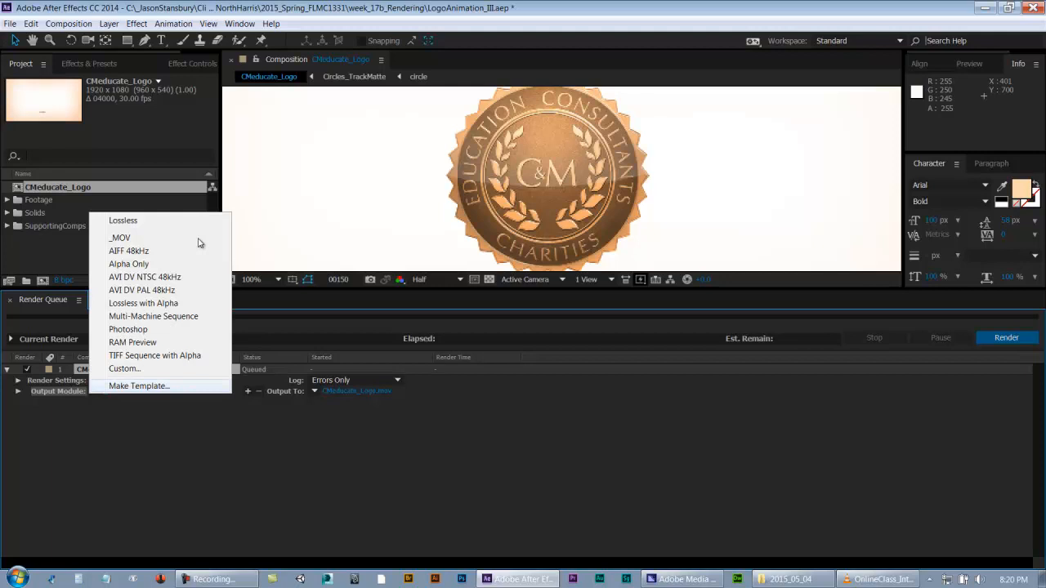
# Try to make an output module template named _WMV, check the available formats, and cancel the template.
pyautogui.click(139, 386)
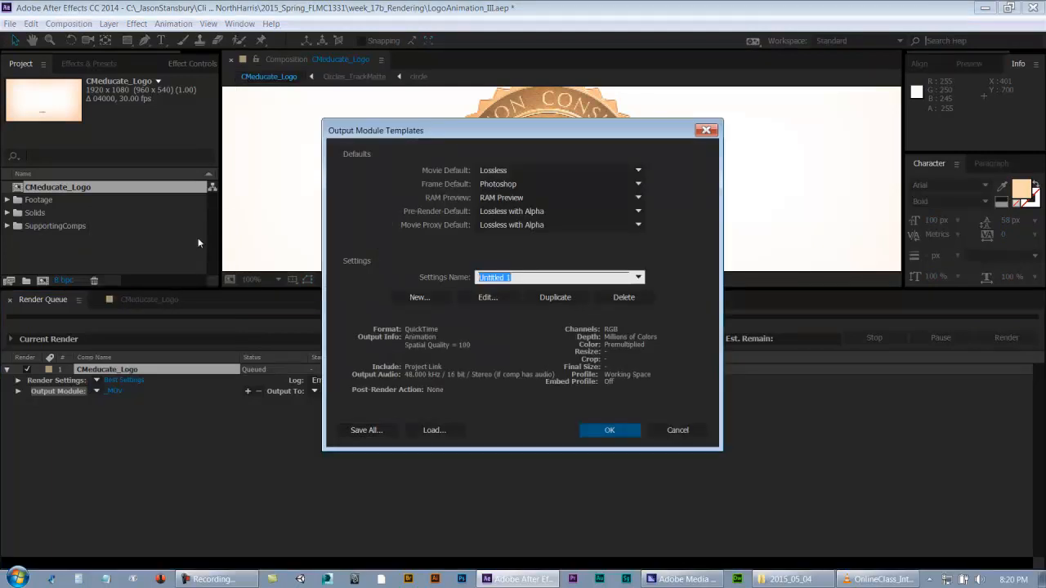
pyautogui.write('_WMV')
pyautogui.click(487, 297)
pyautogui.click(498, 125)
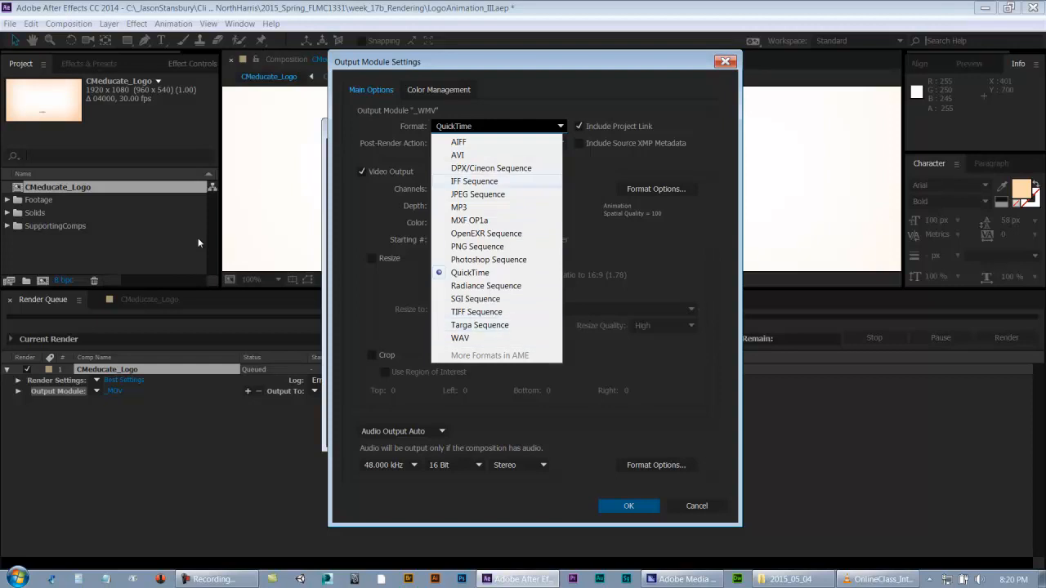
pyautogui.press('Escape')
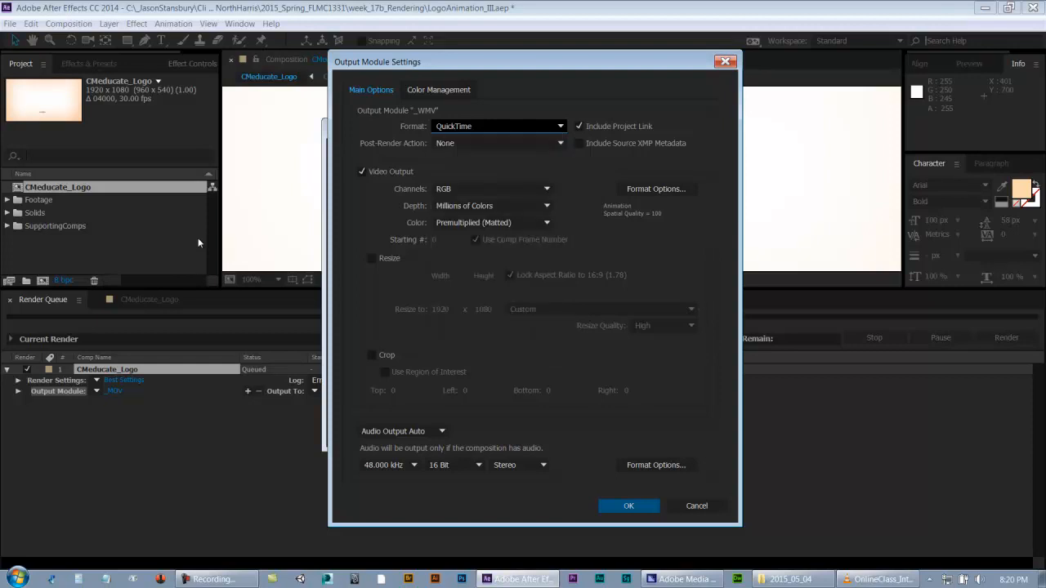
pyautogui.press('Escape')
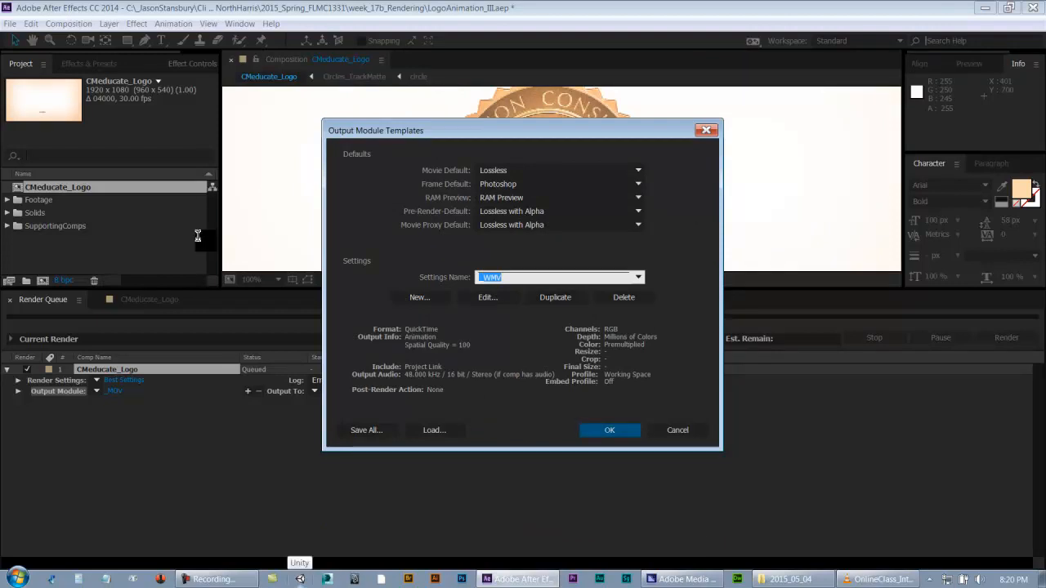
pyautogui.press('Up')
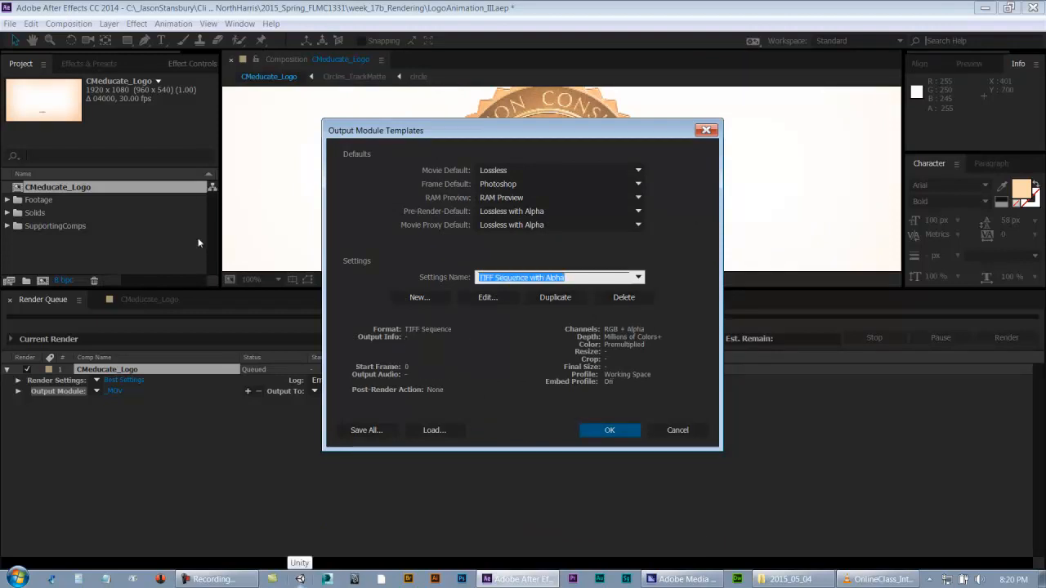
pyautogui.press('Escape')
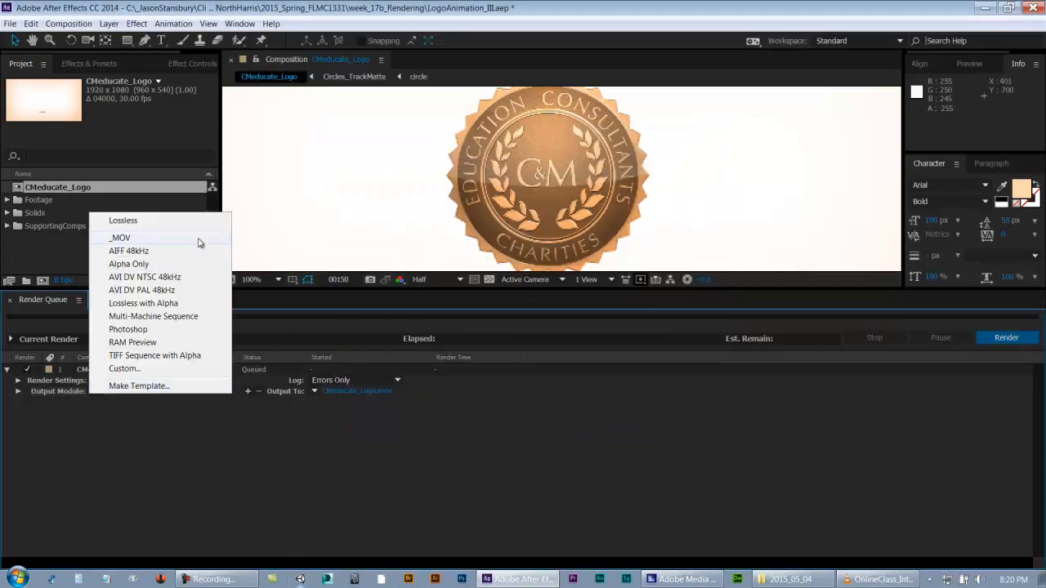
# Choose the _MOV output module for the queued render and inspect its output settings without changing them.
pyautogui.click(198, 240)
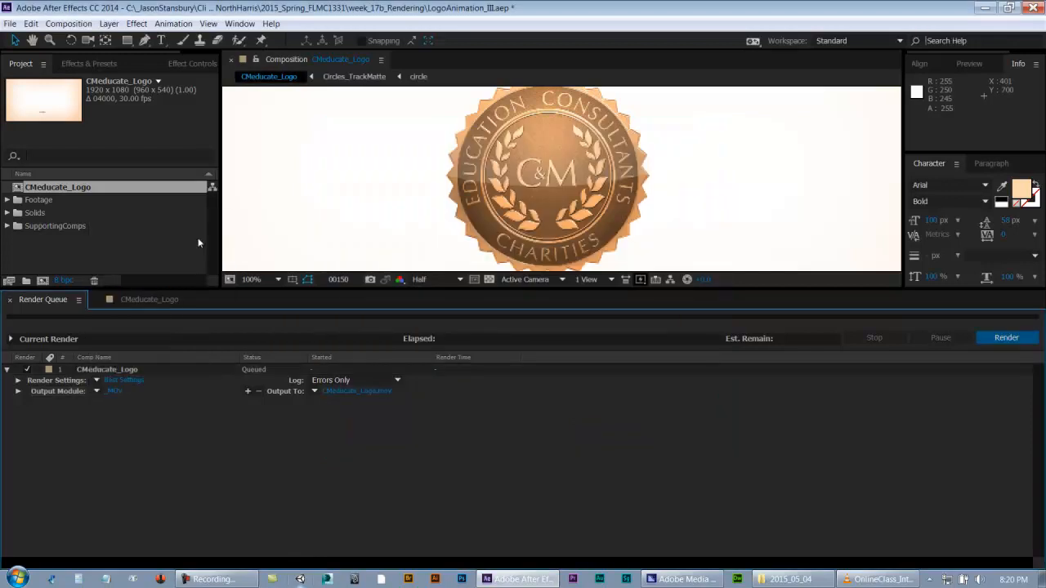
pyautogui.click(197, 242)
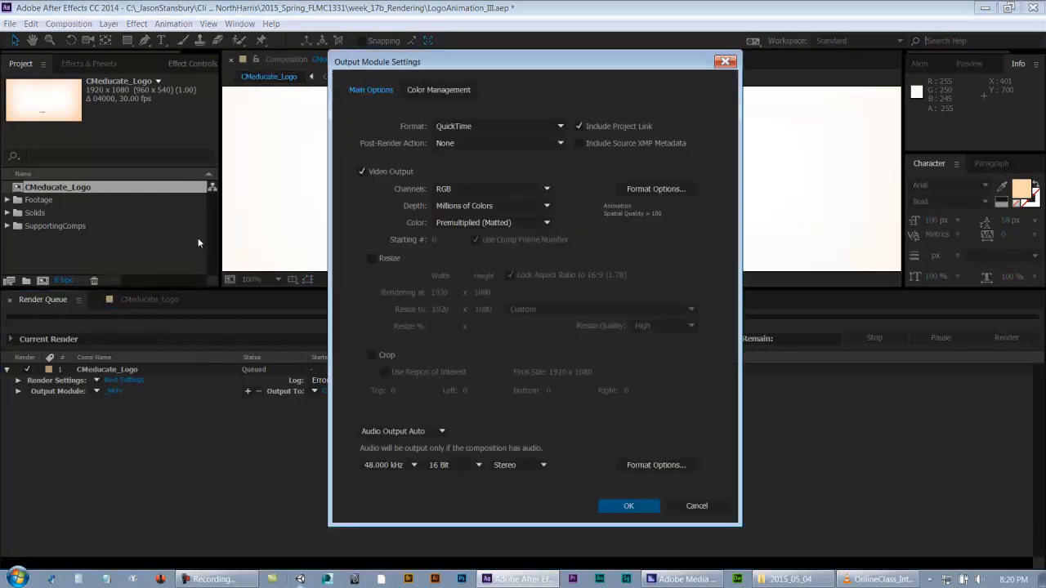
pyautogui.press('Escape')
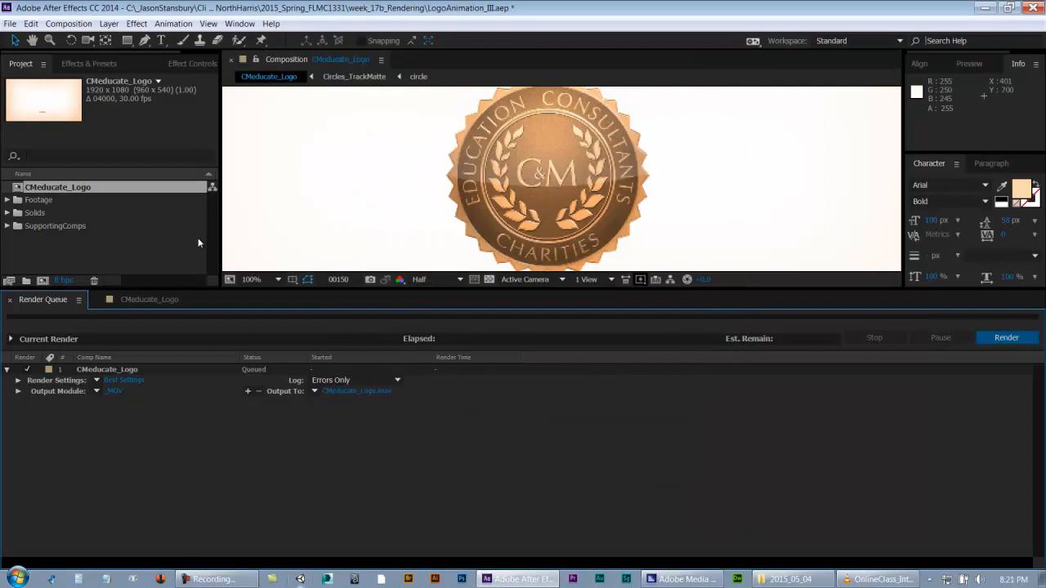
# Remove the CMeducate_Logo item from the Render Queue and save the project.
pyautogui.press('Delete')
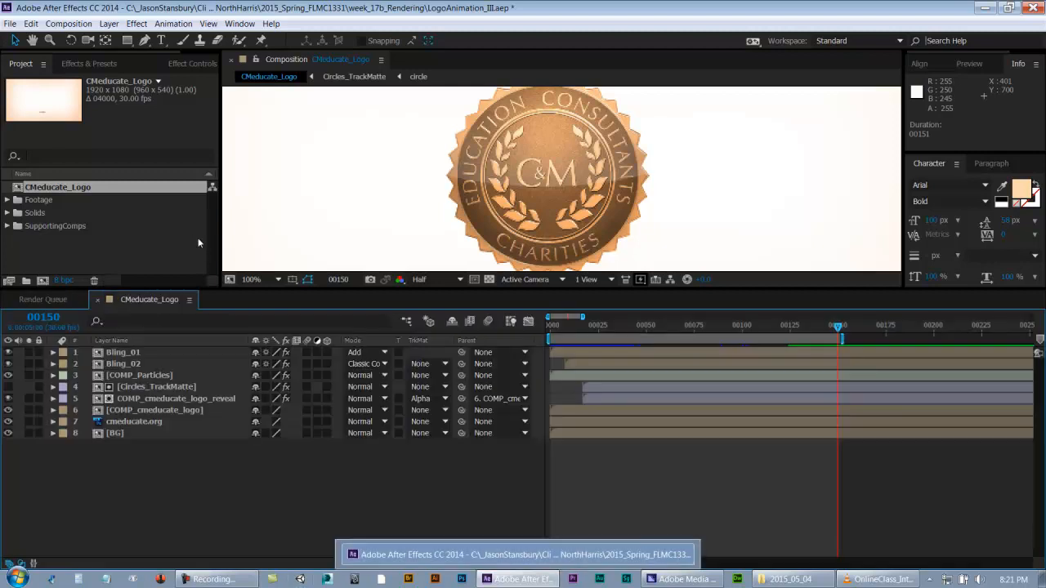
pyautogui.hotkey('ctrl', 's')
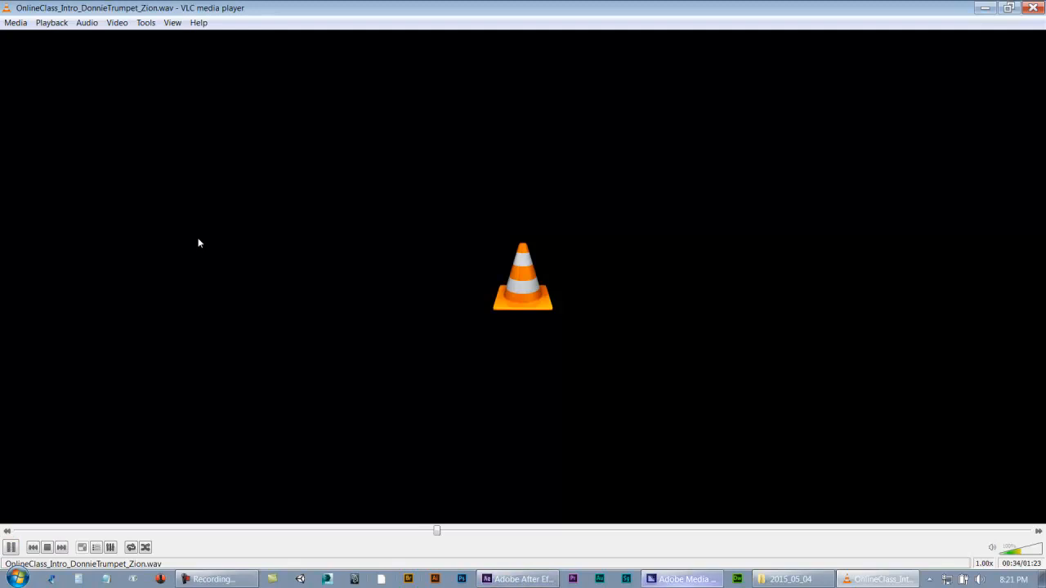
# Switch back to After Effects and run a RAM preview of CMeducate_Logo with the composition view maximized.
pyautogui.hotkey('alt', 'Tab')
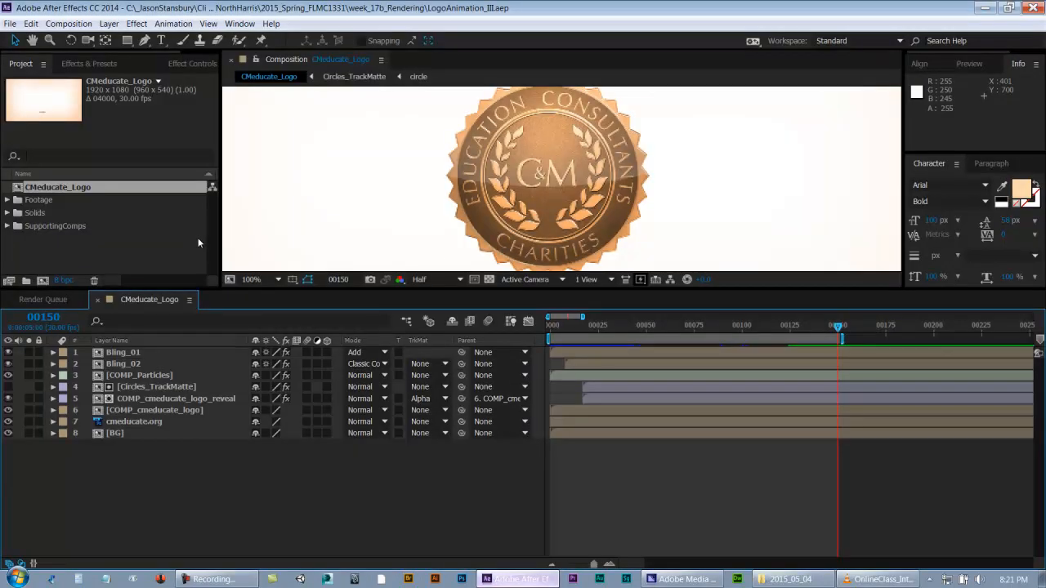
pyautogui.press('KP_0')
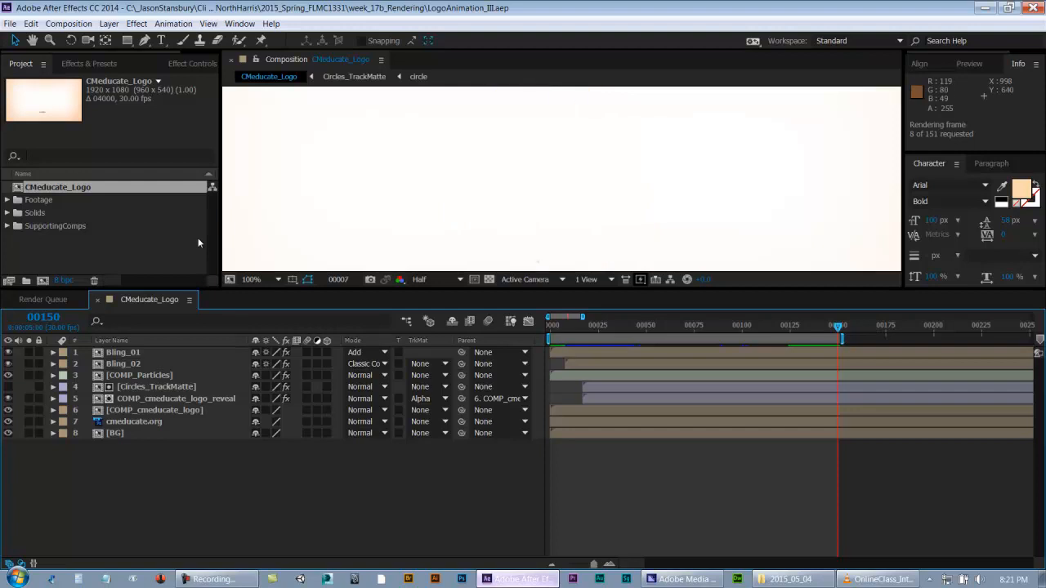
pyautogui.press('`')
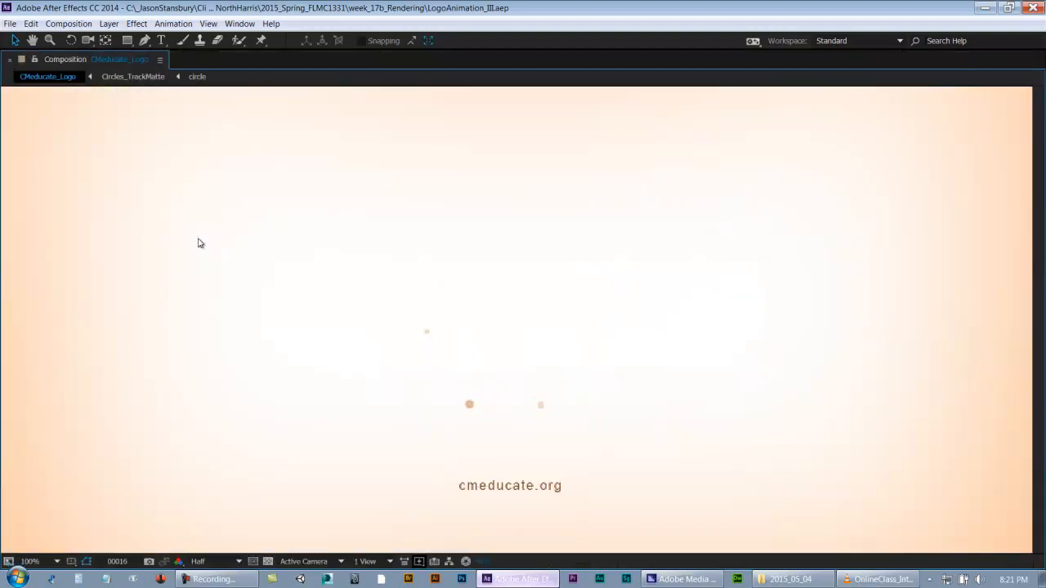